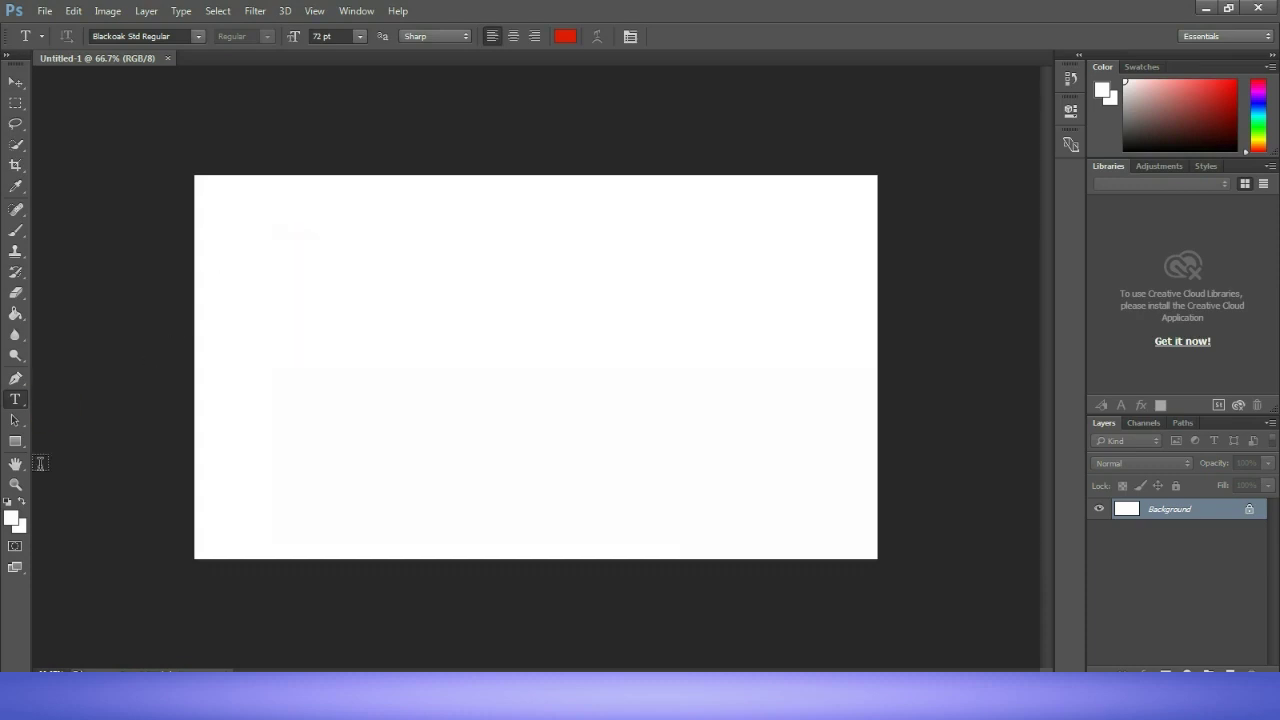
Choose the Paint Bucket tool and set the foreground colour to light cyan #abfafb.
{"action": "left_click", "coordinate": [19, 324]}
{"action": "left_click", "coordinate": [19, 318]}
{"action": "left_click", "coordinate": [60, 351]}
{"action": "left_click", "coordinate": [17, 316]}
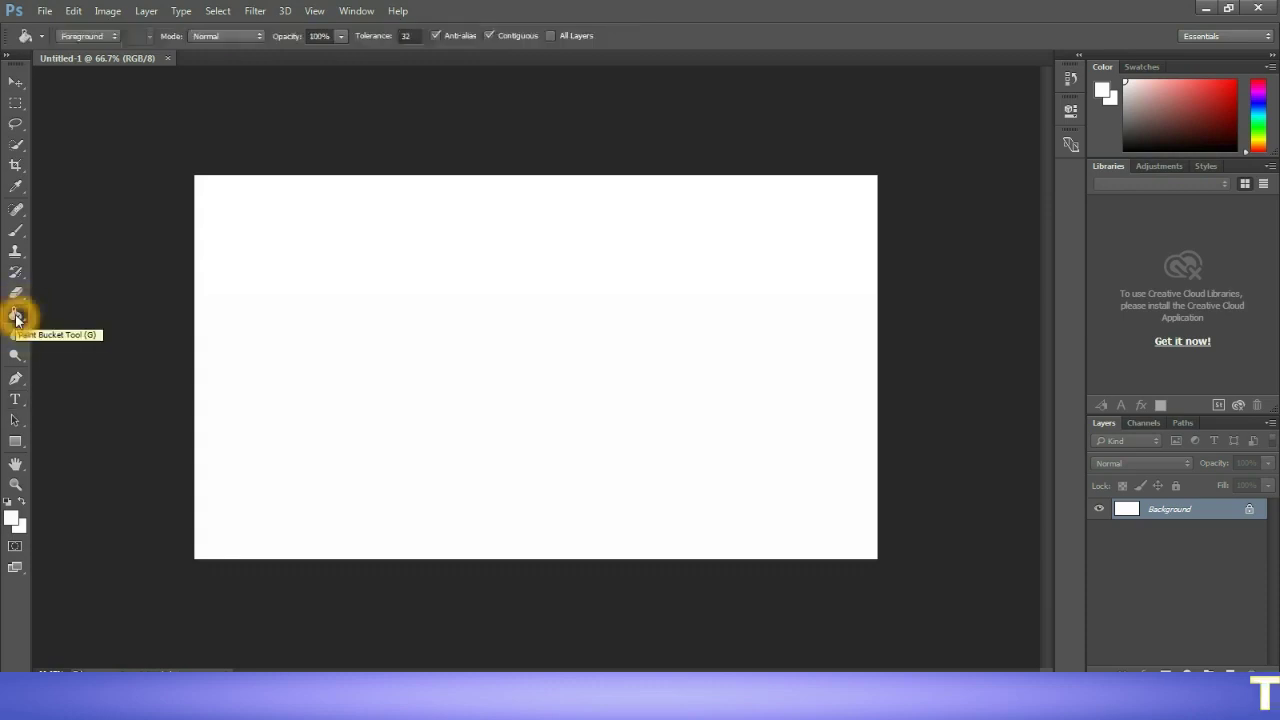
{"action": "left_click", "coordinate": [123, 303]}
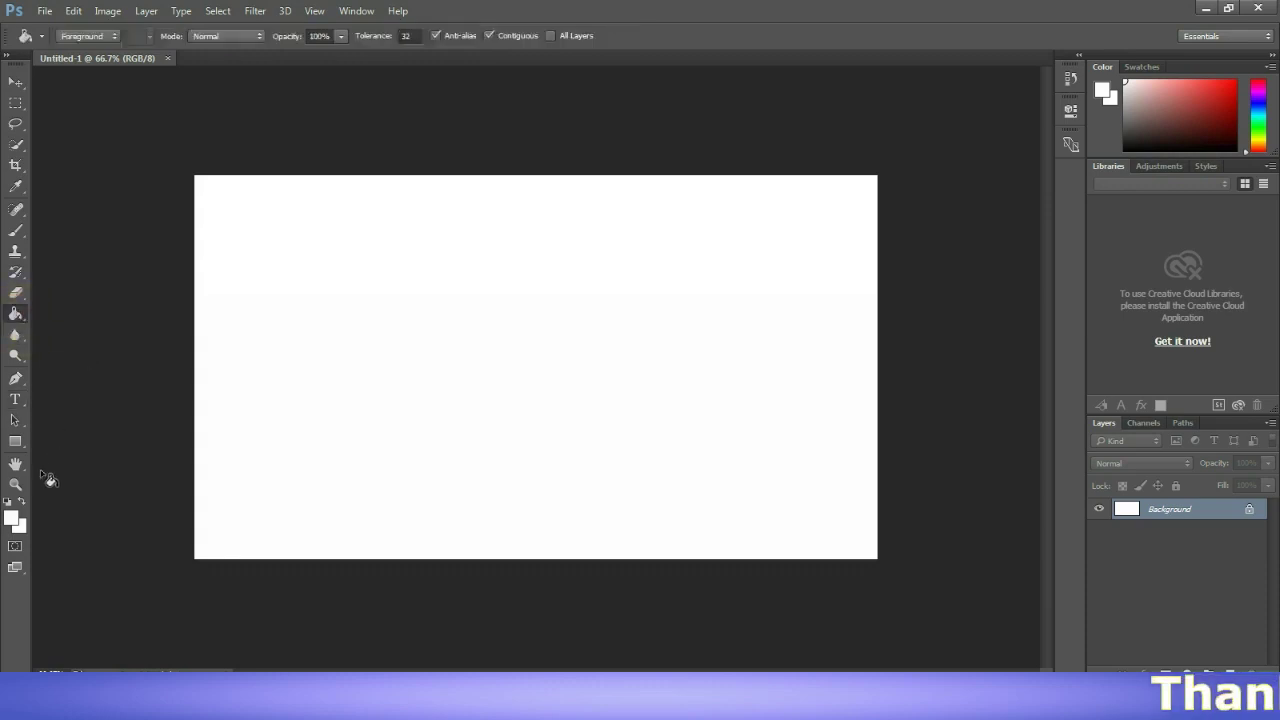
{"action": "left_click", "coordinate": [11, 518]}
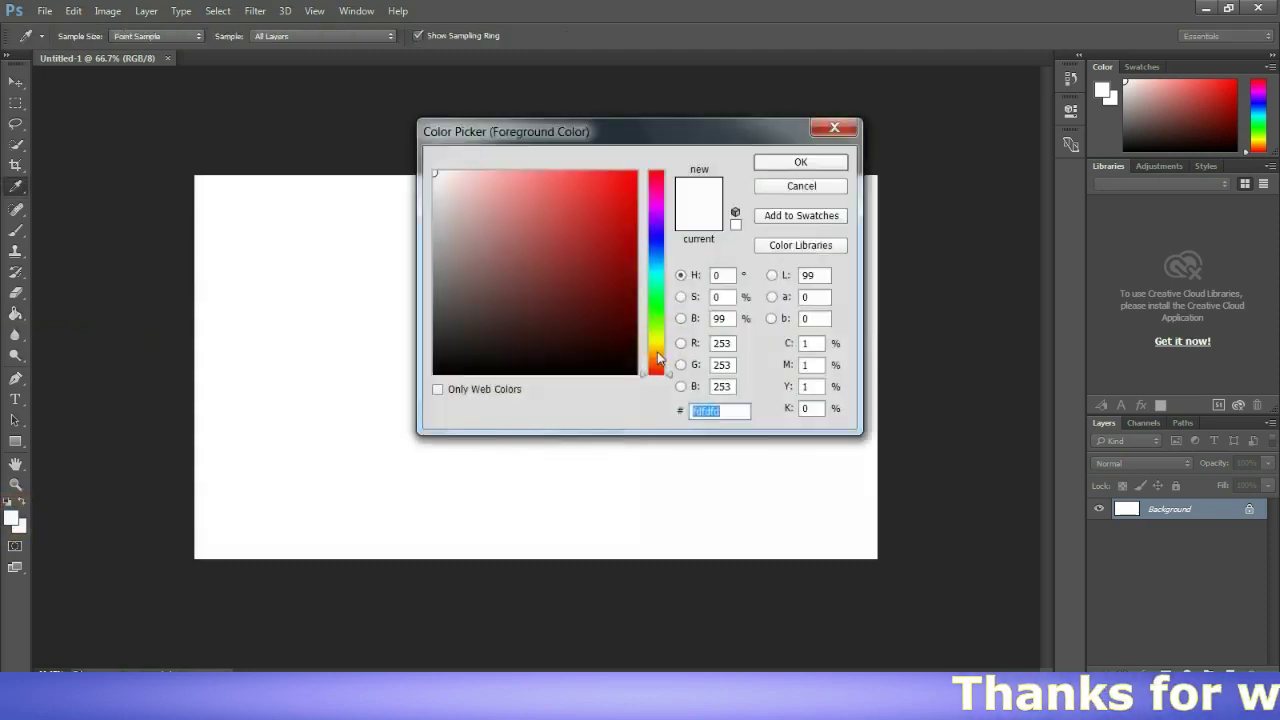
{"action": "left_click", "coordinate": [655, 350]}
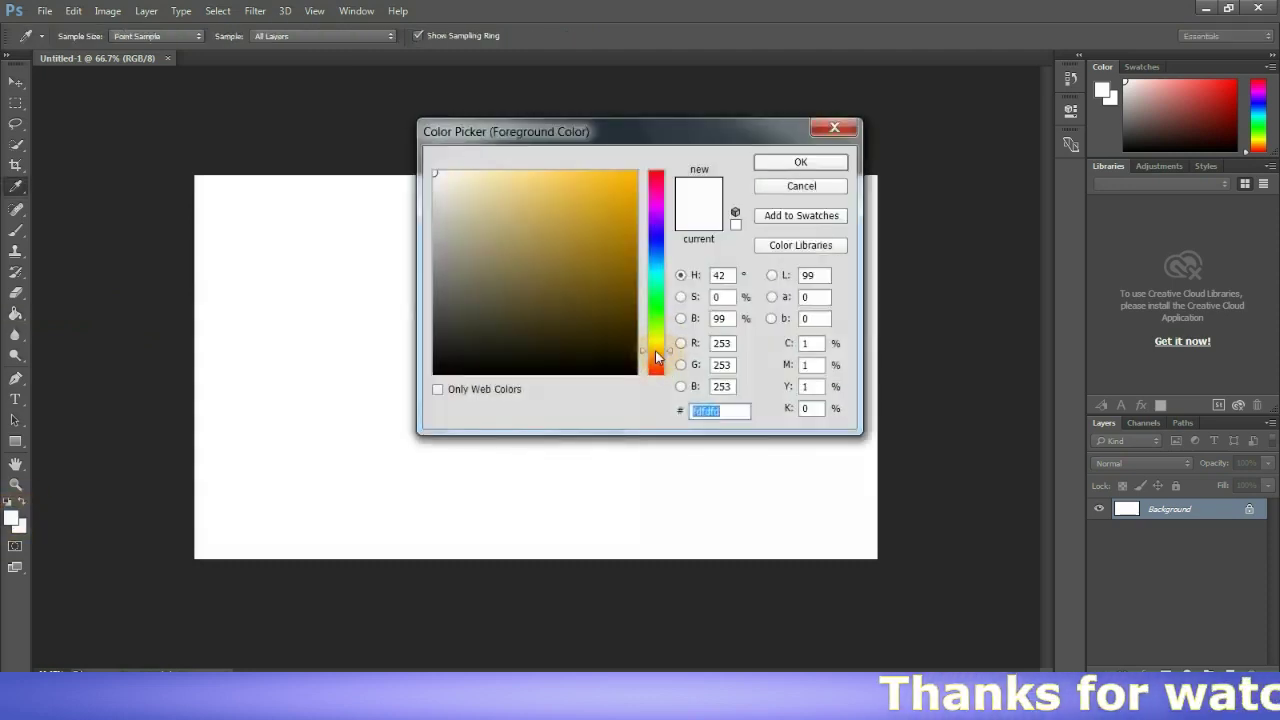
{"action": "left_click", "coordinate": [655, 272]}
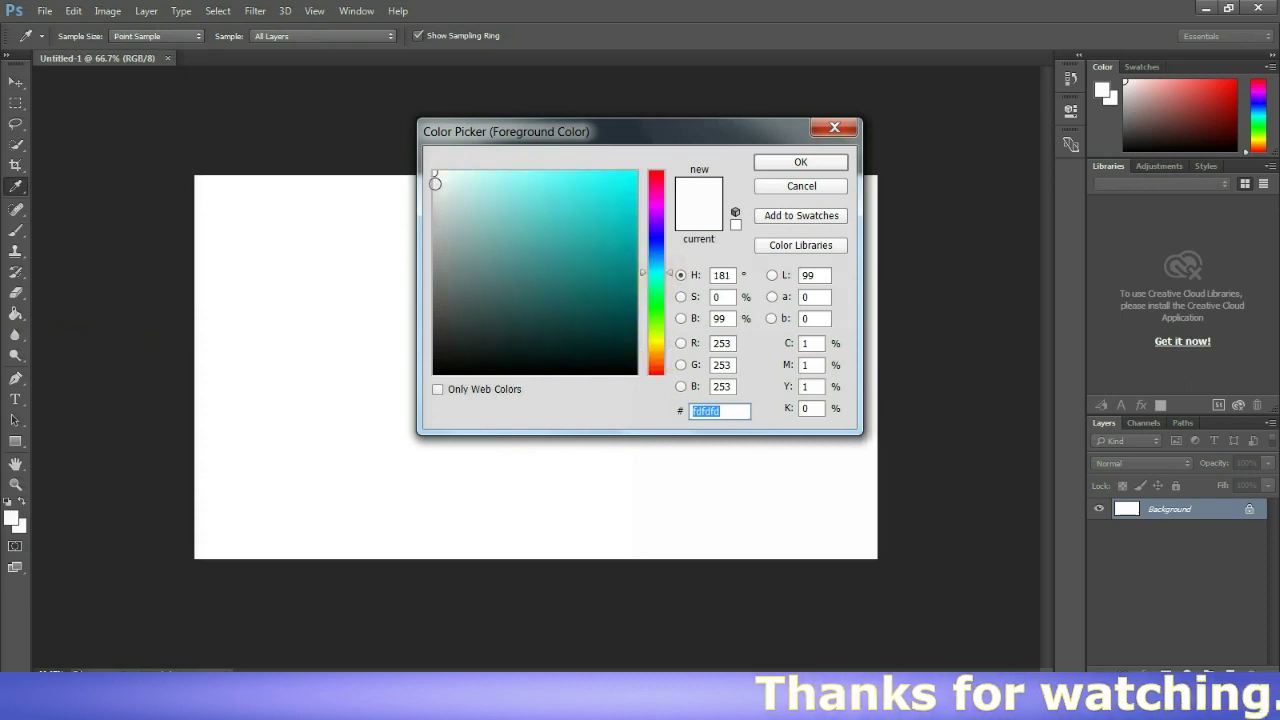
{"action": "left_click", "coordinate": [497, 174]}
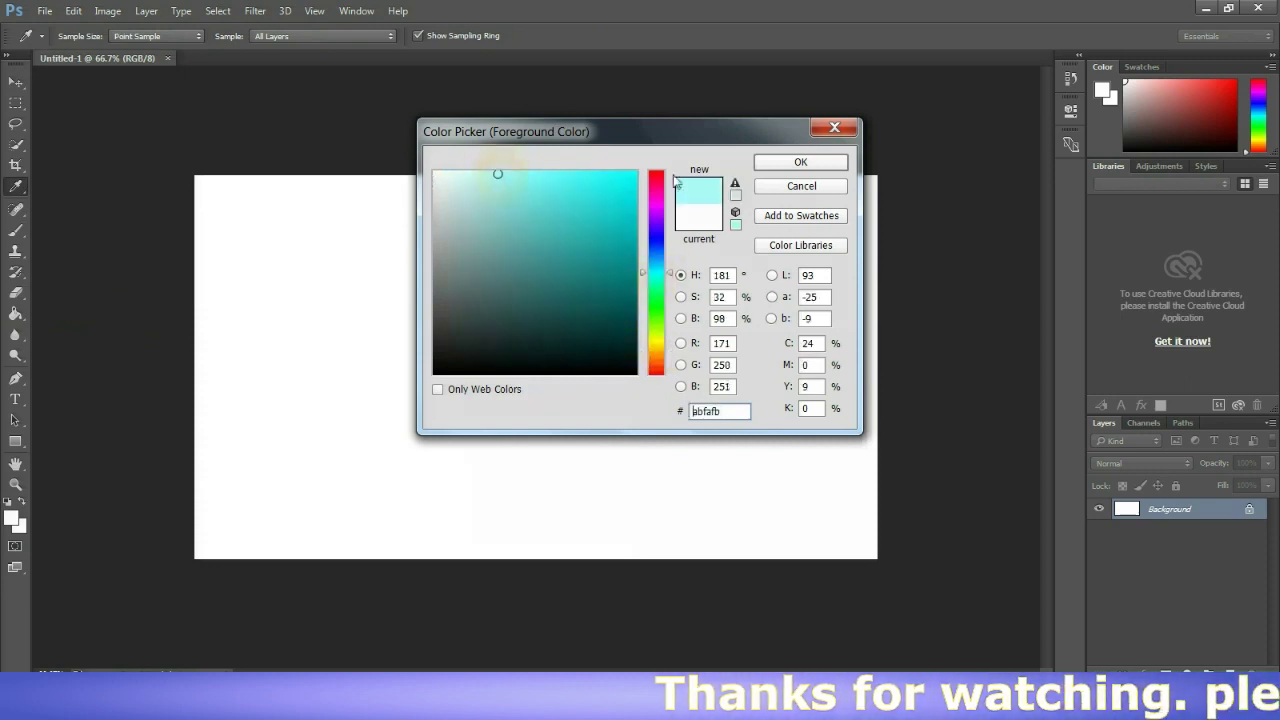
{"action": "left_click", "coordinate": [801, 163]}
Try filling the white background with the light cyan foreground colour, and undo the fill.
{"action": "key", "text": "g"}
{"action": "left_click", "coordinate": [603, 327]}
{"action": "left_click", "coordinate": [607, 479]}
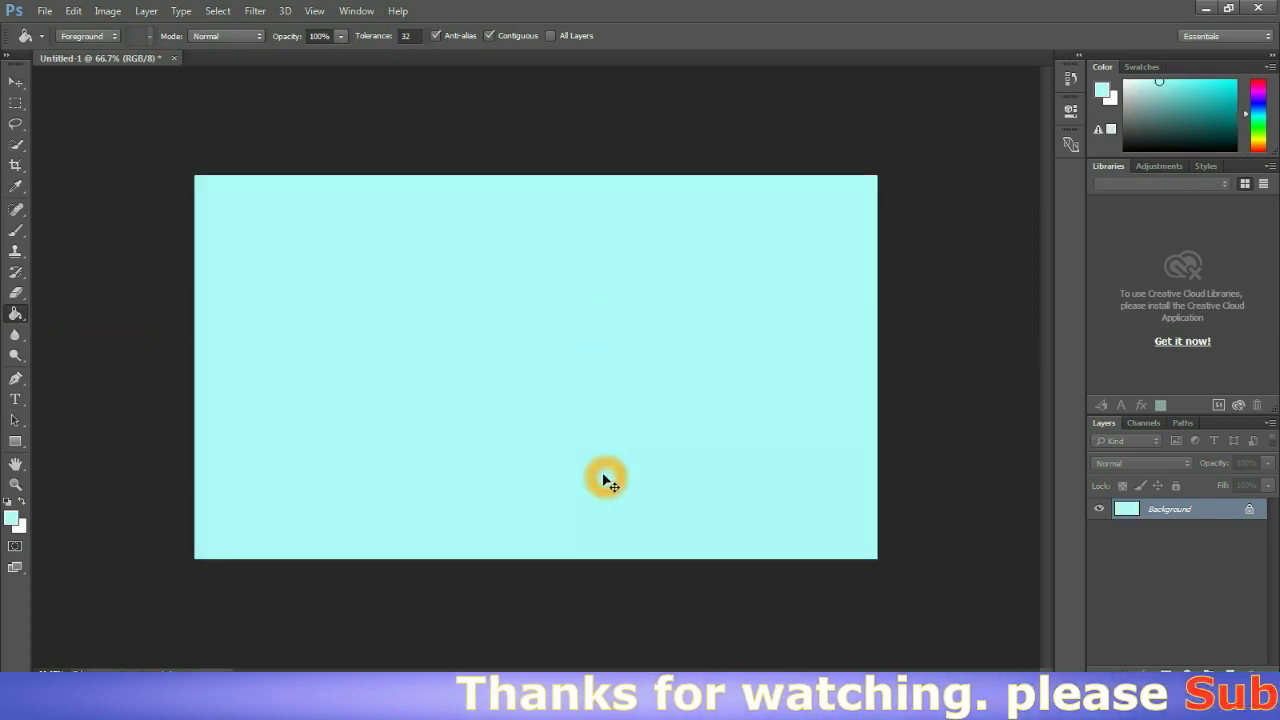
{"action": "key", "text": "ctrl+z"}
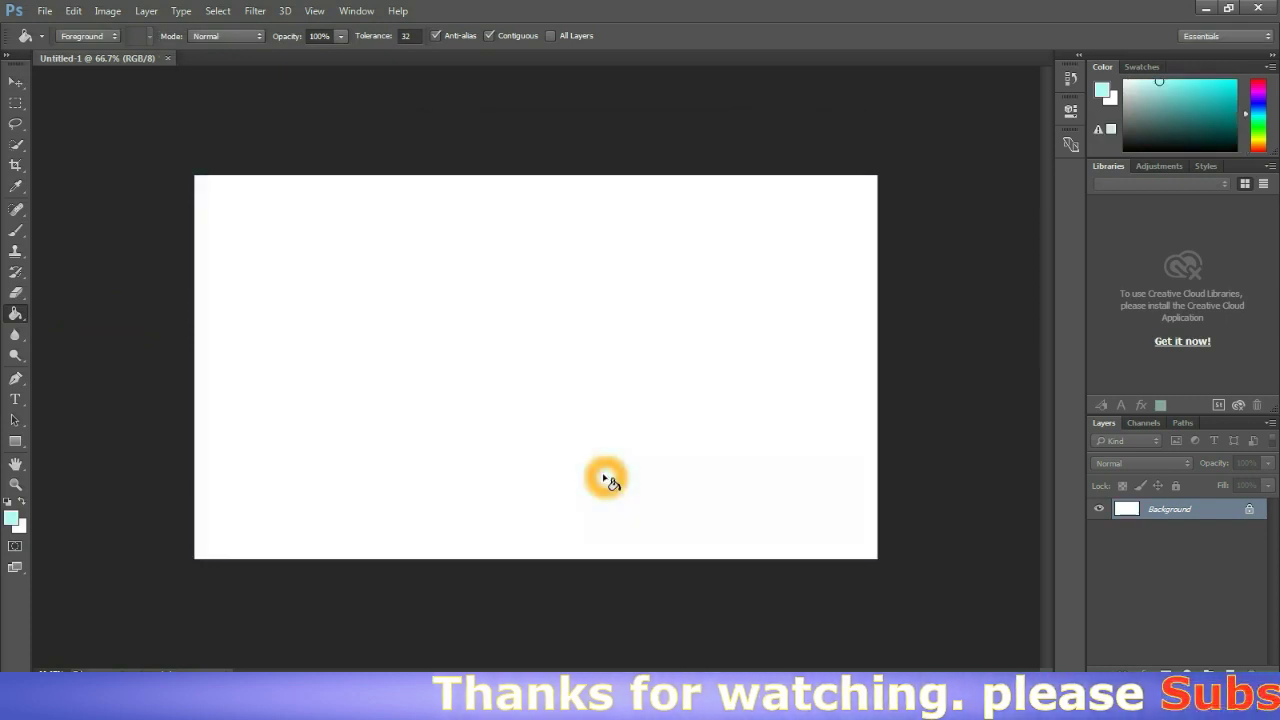
Choose the Gradient tool and load the Foreground to Background preset in the Gradient Editor.
{"action": "left_click", "coordinate": [18, 314]}
{"action": "right_click", "coordinate": [18, 314]}
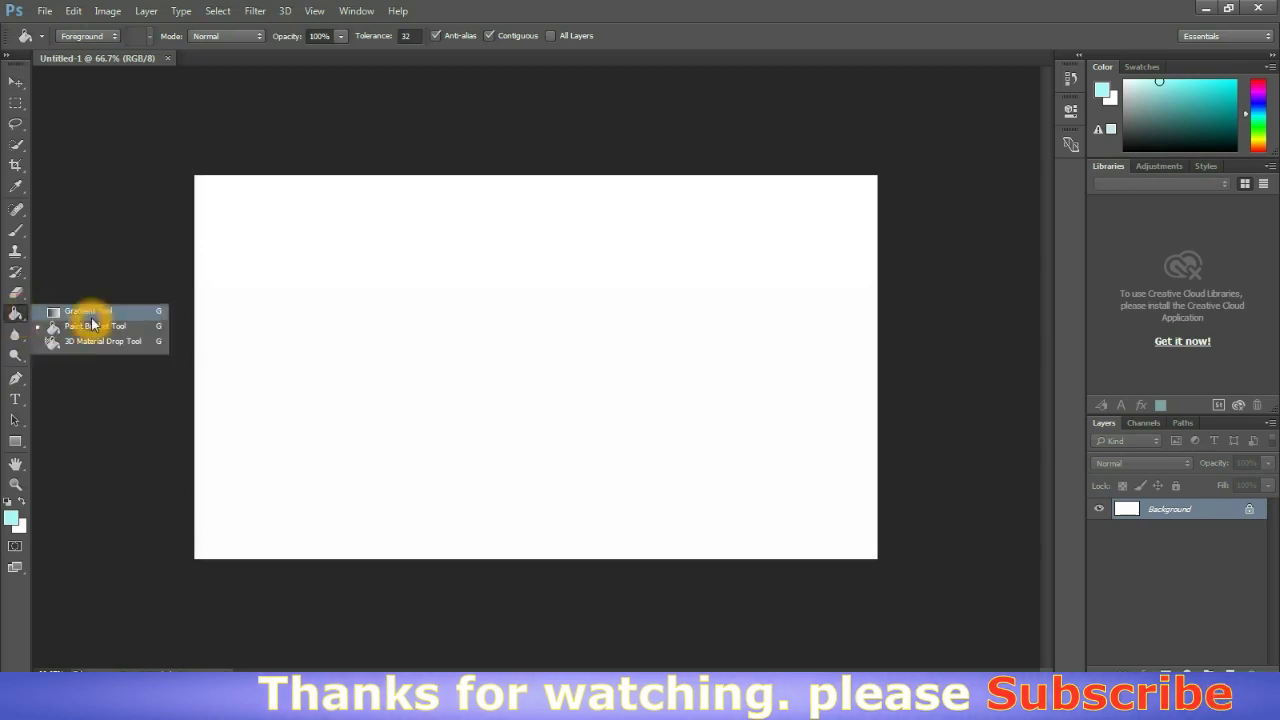
{"action": "left_click", "coordinate": [88, 312]}
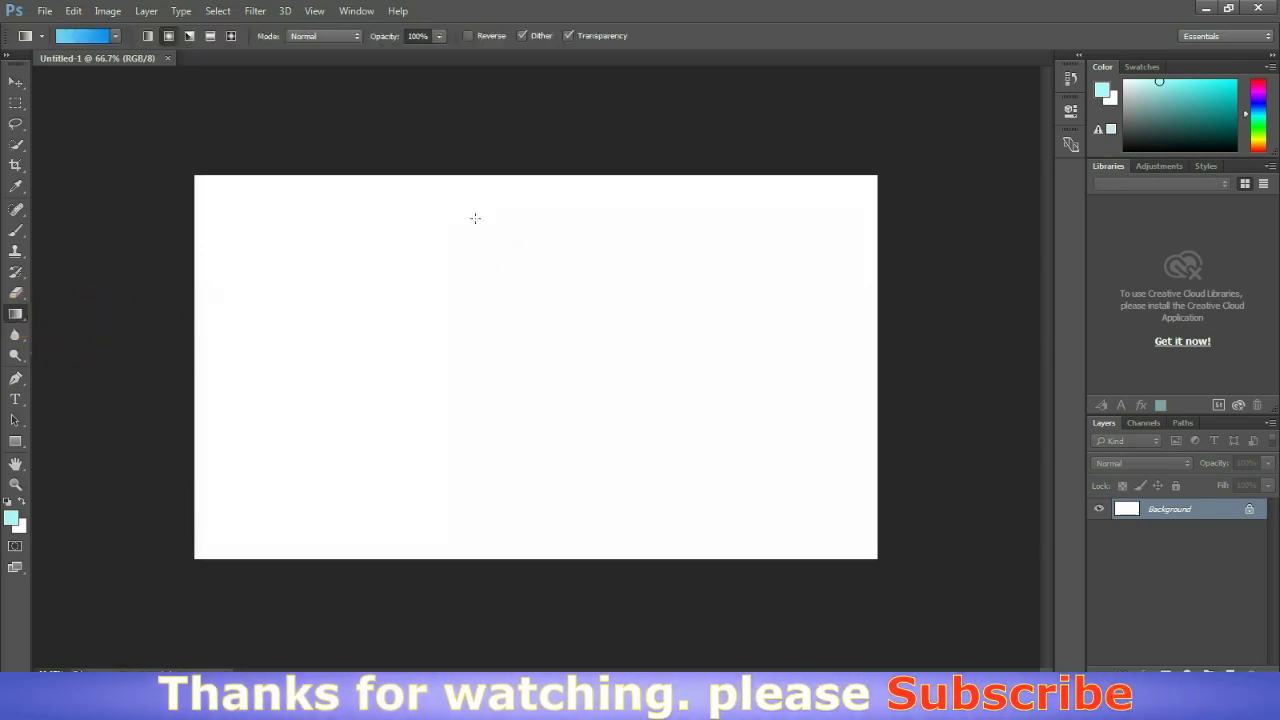
{"action": "left_click", "coordinate": [88, 36]}
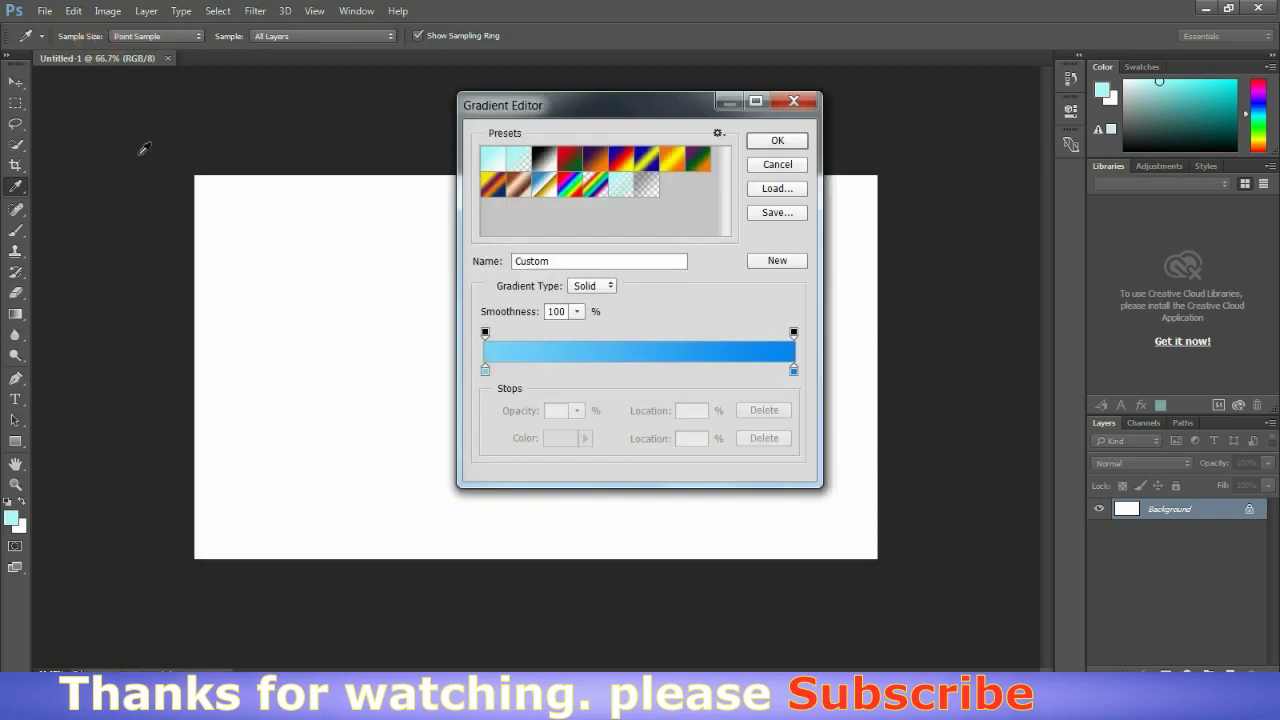
{"action": "left_click", "coordinate": [494, 162]}
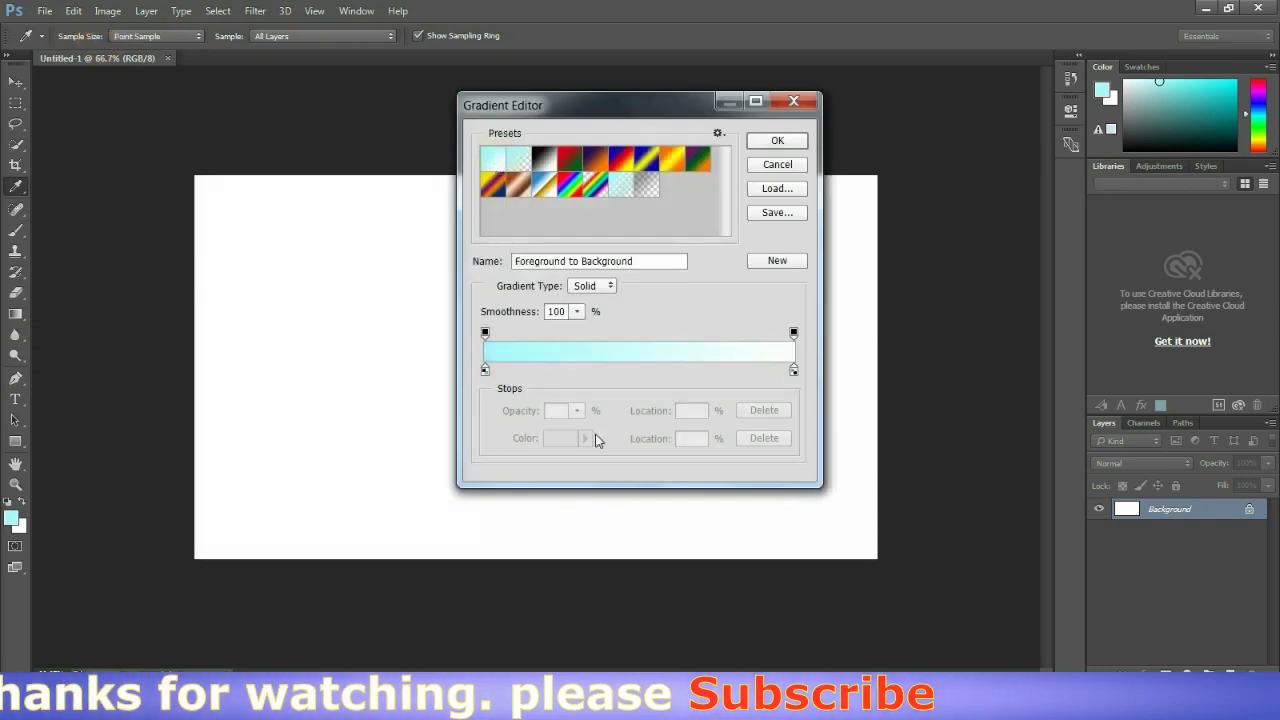
Set the gradient's end colour stop to blue #0751fa and accept the edited gradient.
{"action": "left_click", "coordinate": [794, 371]}
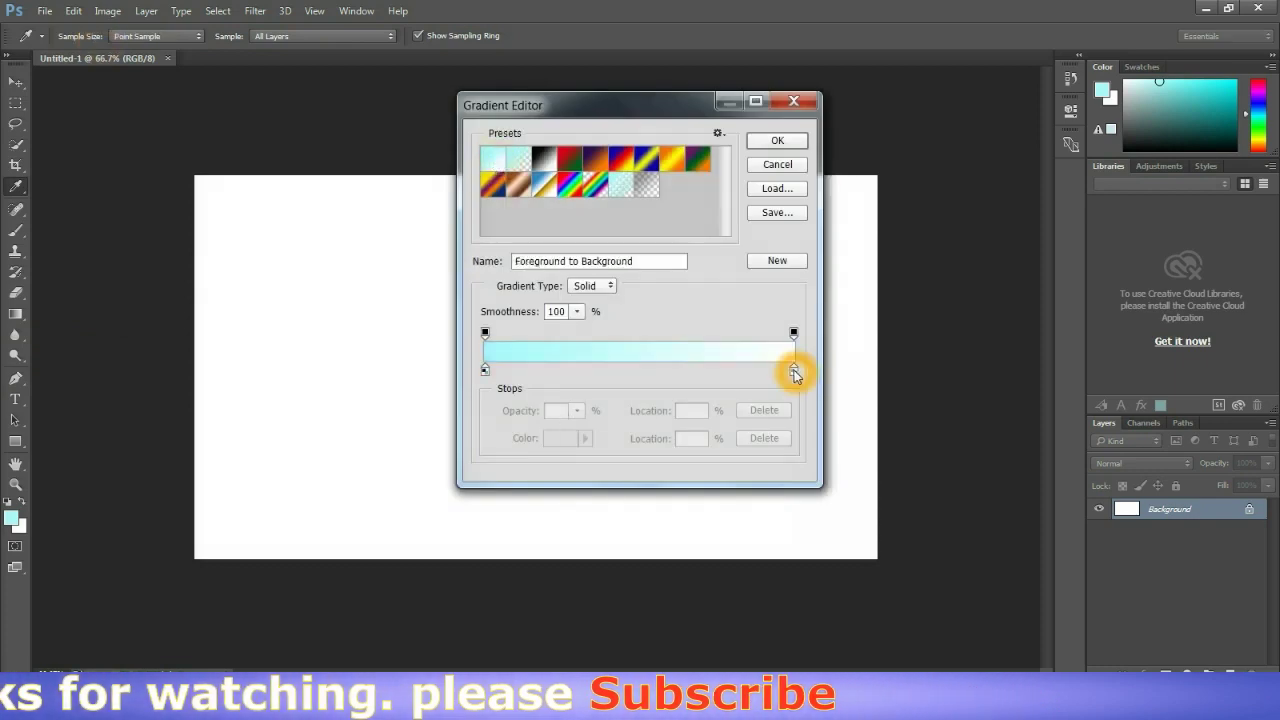
{"action": "left_click", "coordinate": [563, 443]}
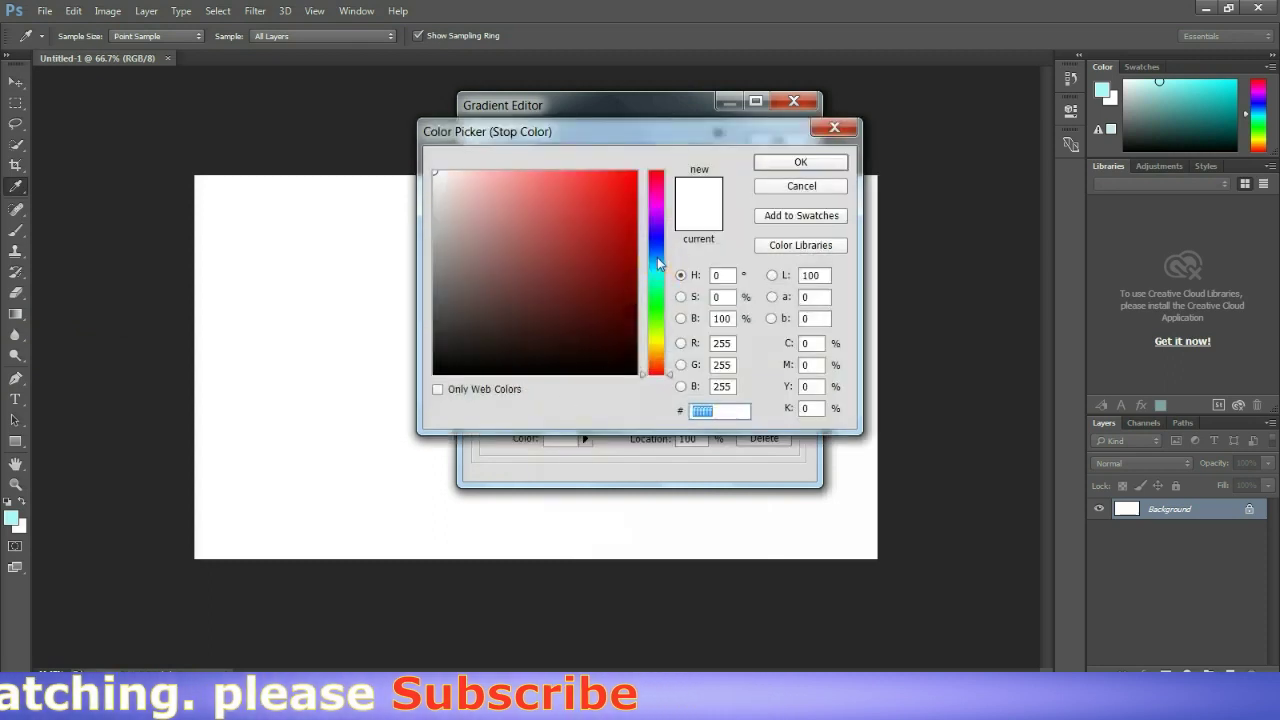
{"action": "left_click", "coordinate": [657, 250]}
{"action": "left_click", "coordinate": [621, 175]}
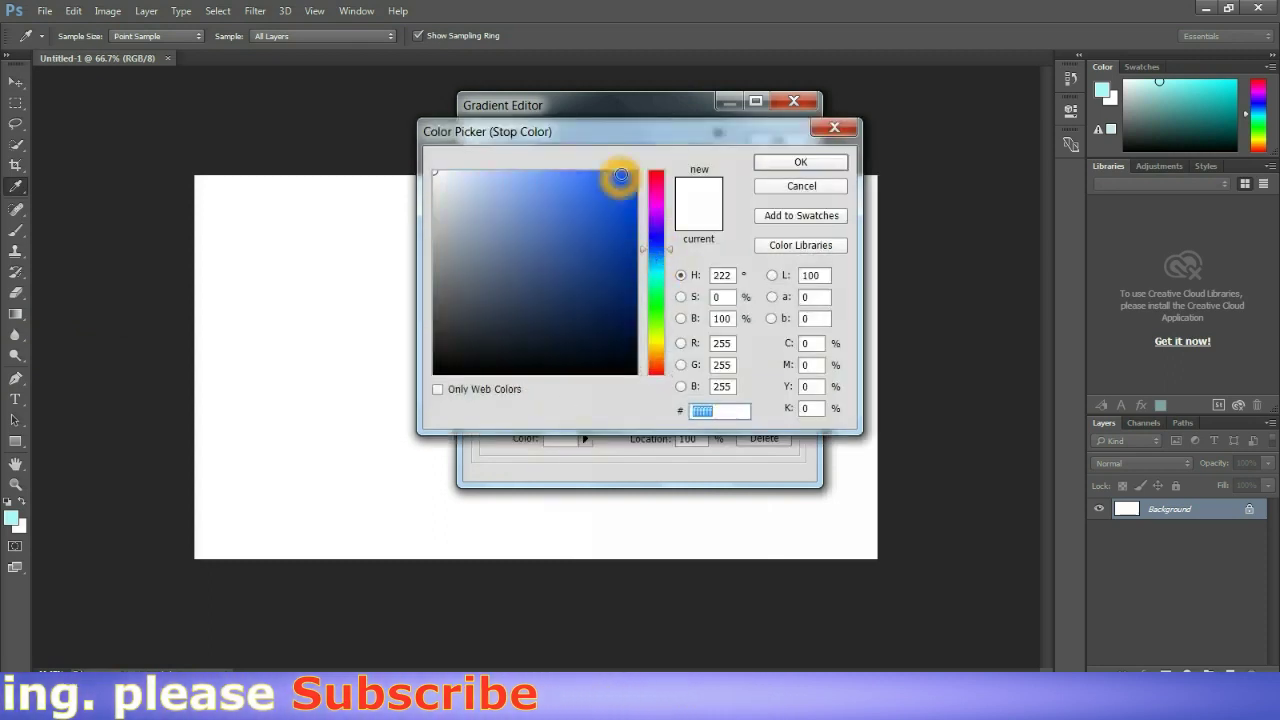
{"action": "left_click", "coordinate": [630, 175]}
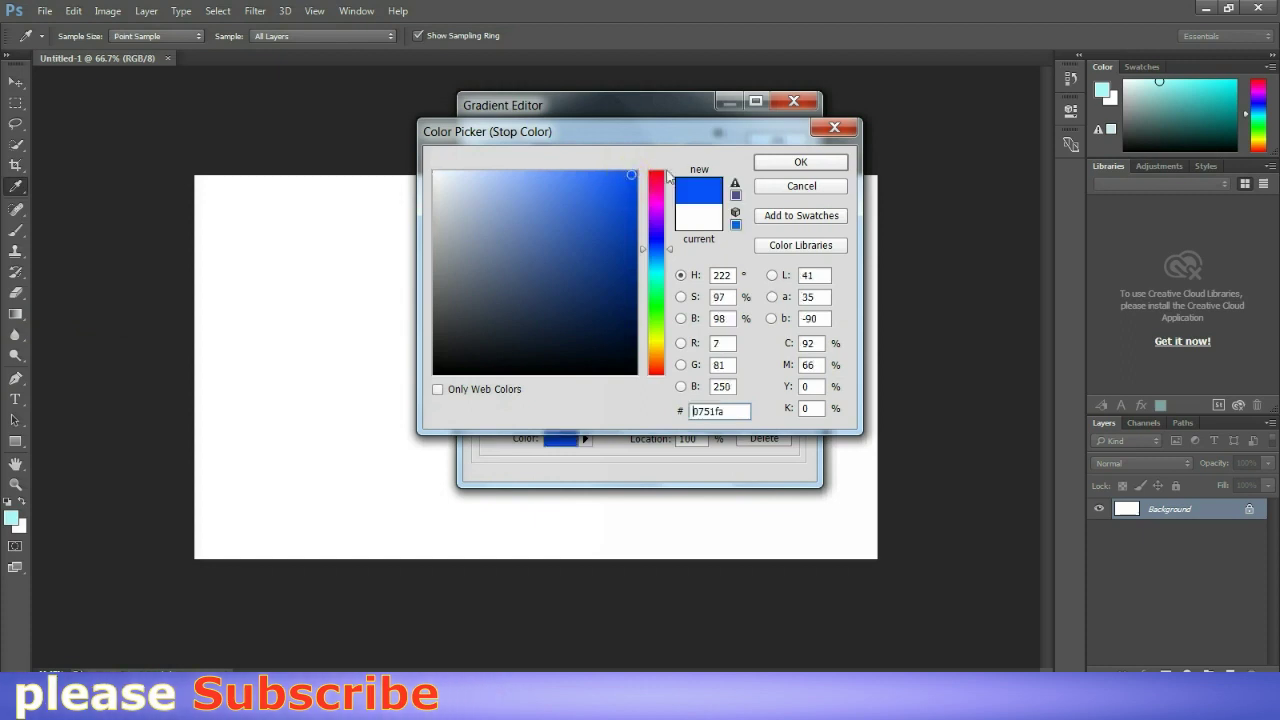
{"action": "left_click", "coordinate": [782, 162]}
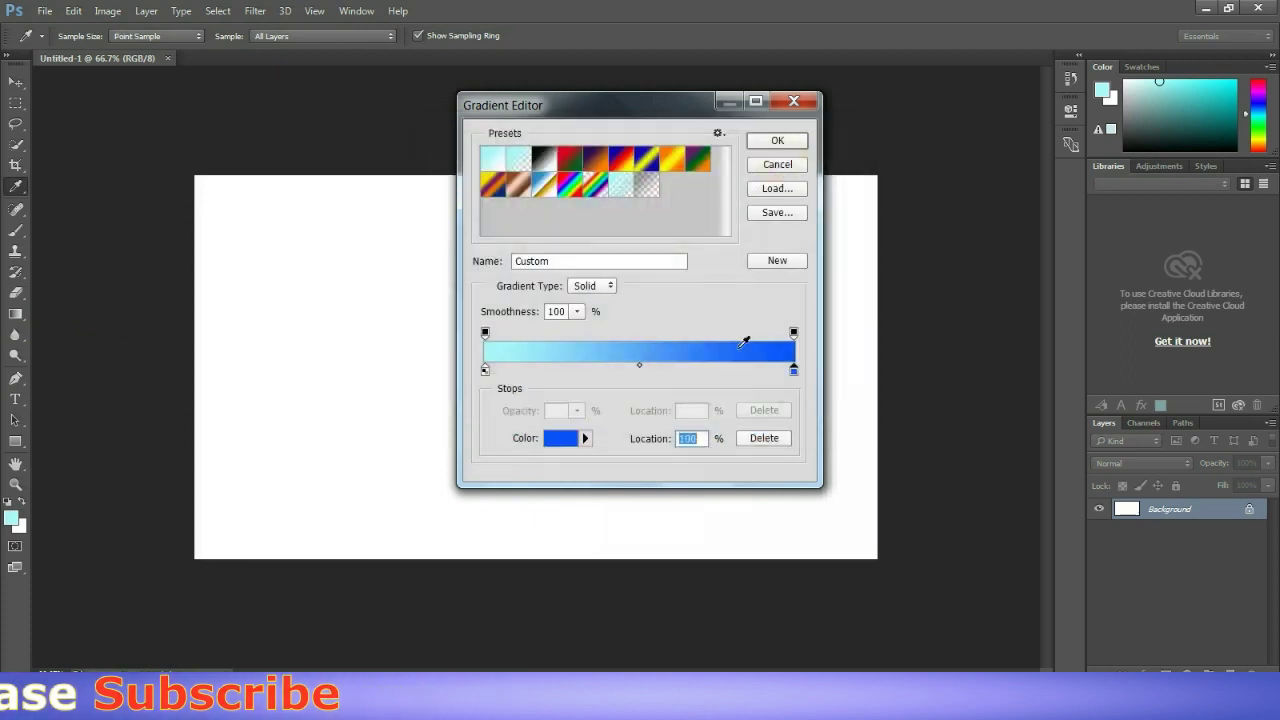
{"action": "left_click", "coordinate": [785, 139]}
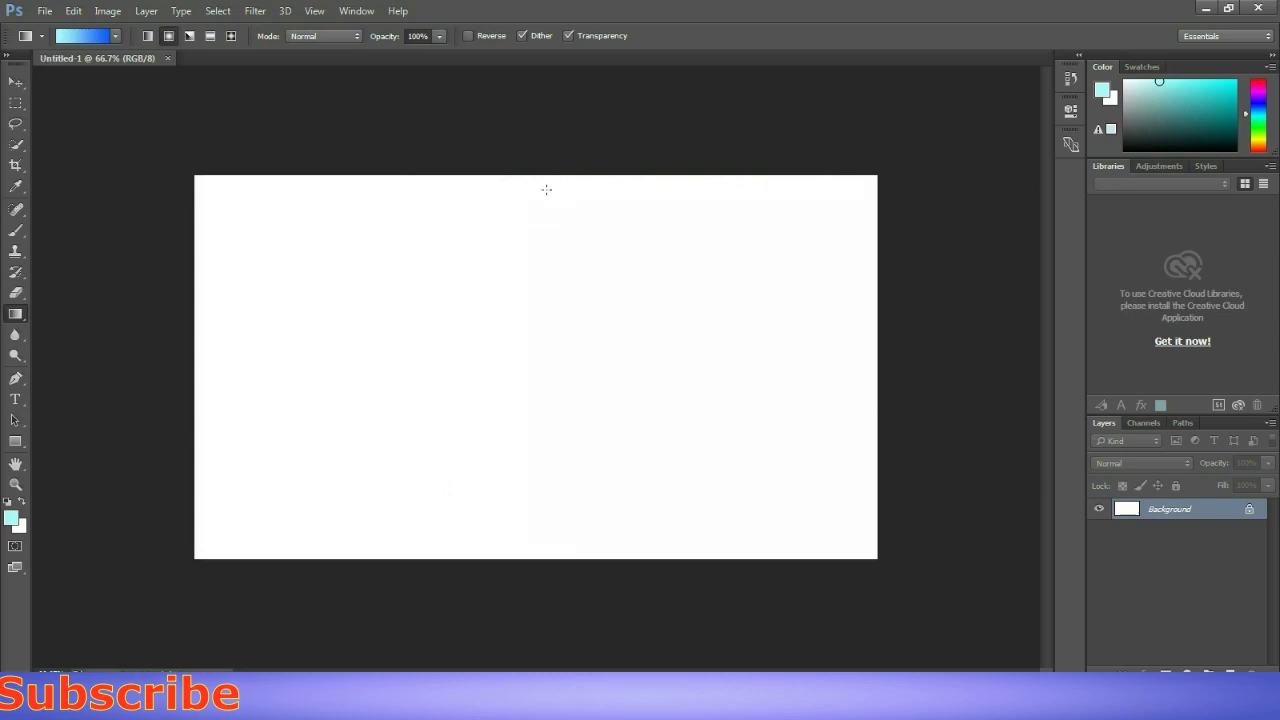
Try a radial gradient from the canvas's top edge, and replace it with a linear one from light cyan on the left to blue on the right.
{"action": "left_click_drag", "start_coordinate": [546, 176], "coordinate": [518, 565]}
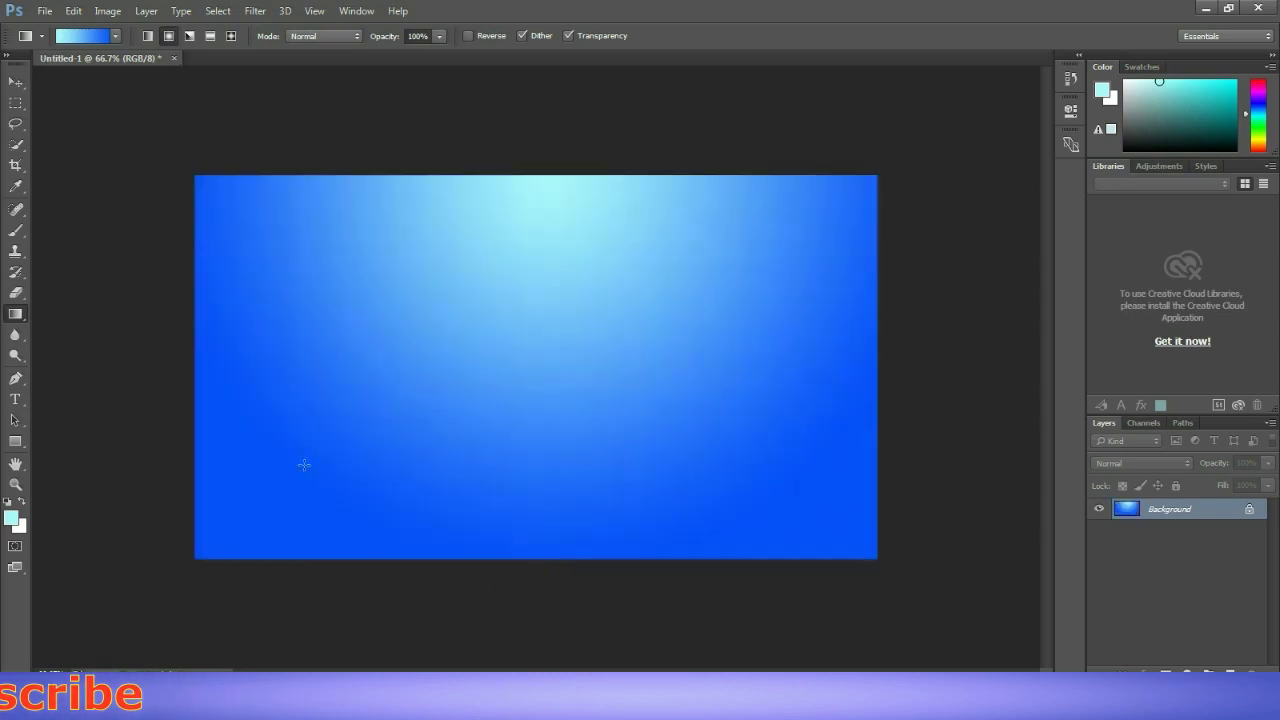
{"action": "left_click", "coordinate": [148, 36]}
{"action": "left_click_drag", "start_coordinate": [197, 377], "coordinate": [807, 416]}
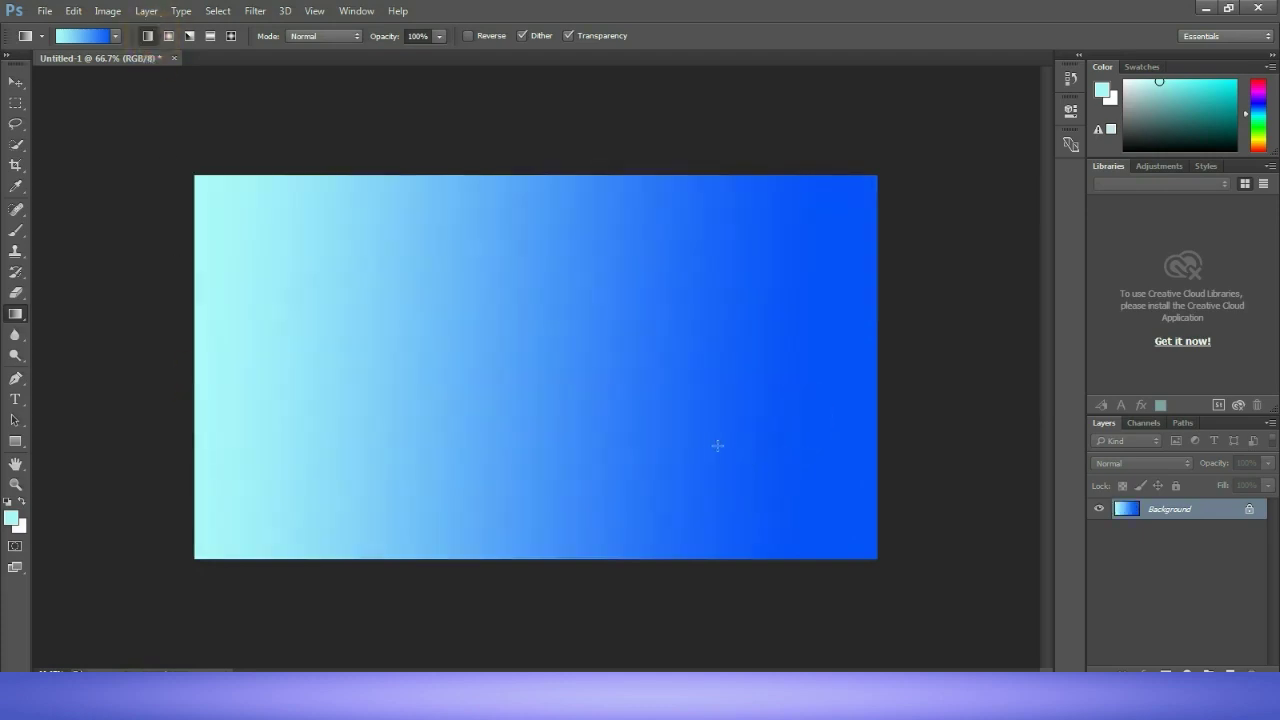
{"action": "left_click", "coordinate": [715, 446]}
Start a text layer in the upper middle of the canvas and set its text colour to black.
{"action": "left_click", "coordinate": [15, 399]}
{"action": "left_click", "coordinate": [287, 283]}
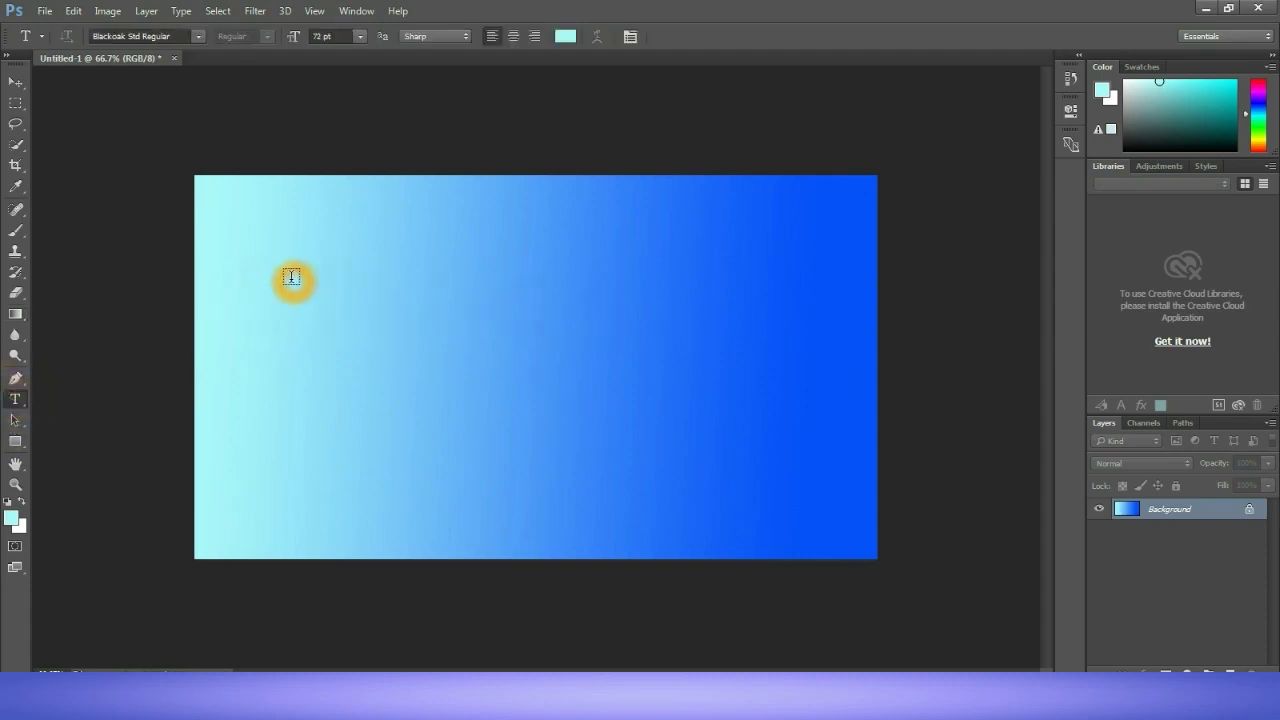
{"action": "left_click", "coordinate": [490, 294]}
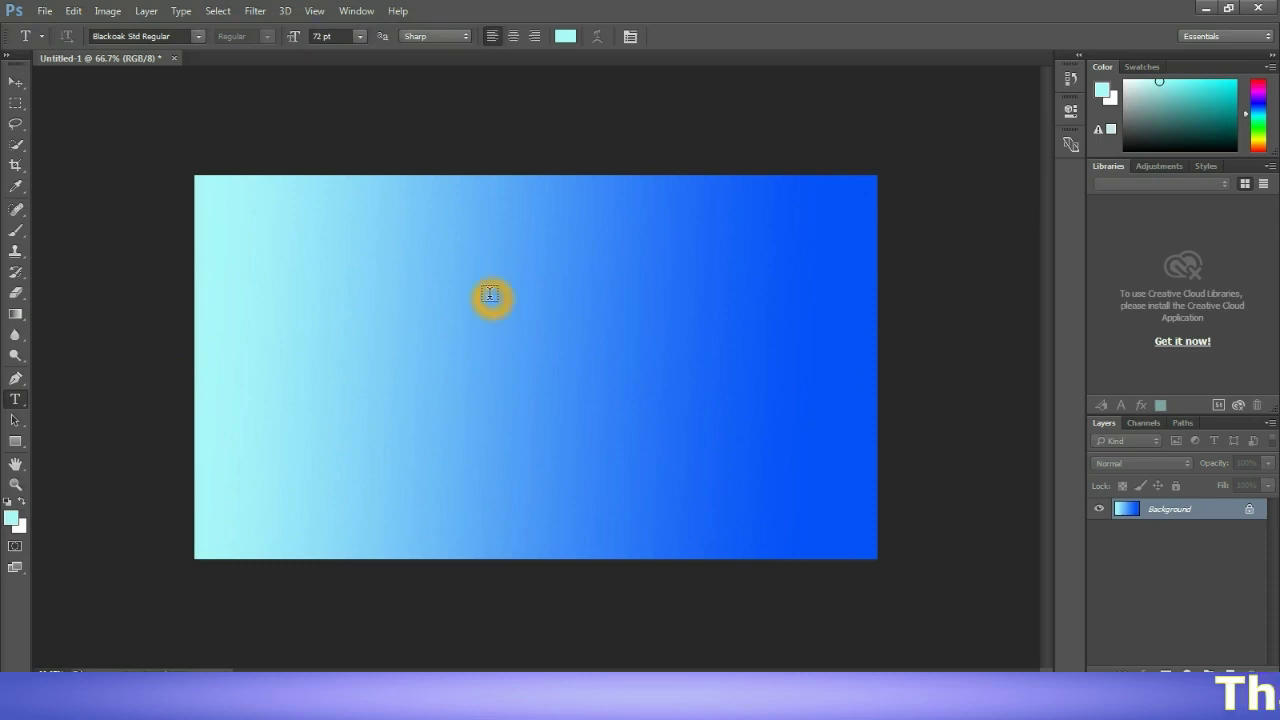
{"action": "left_click", "coordinate": [565, 38]}
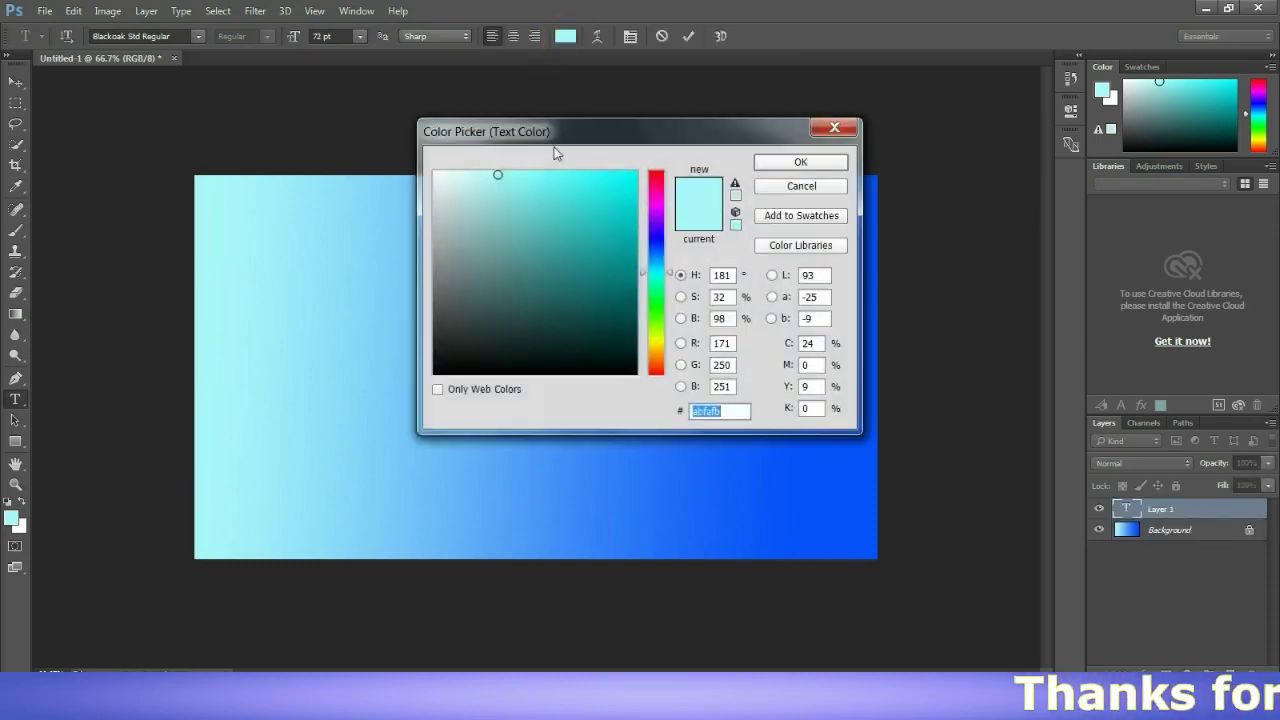
{"action": "left_click", "coordinate": [635, 370]}
{"action": "left_click", "coordinate": [771, 162]}
{"action": "left_click", "coordinate": [700, 270]}
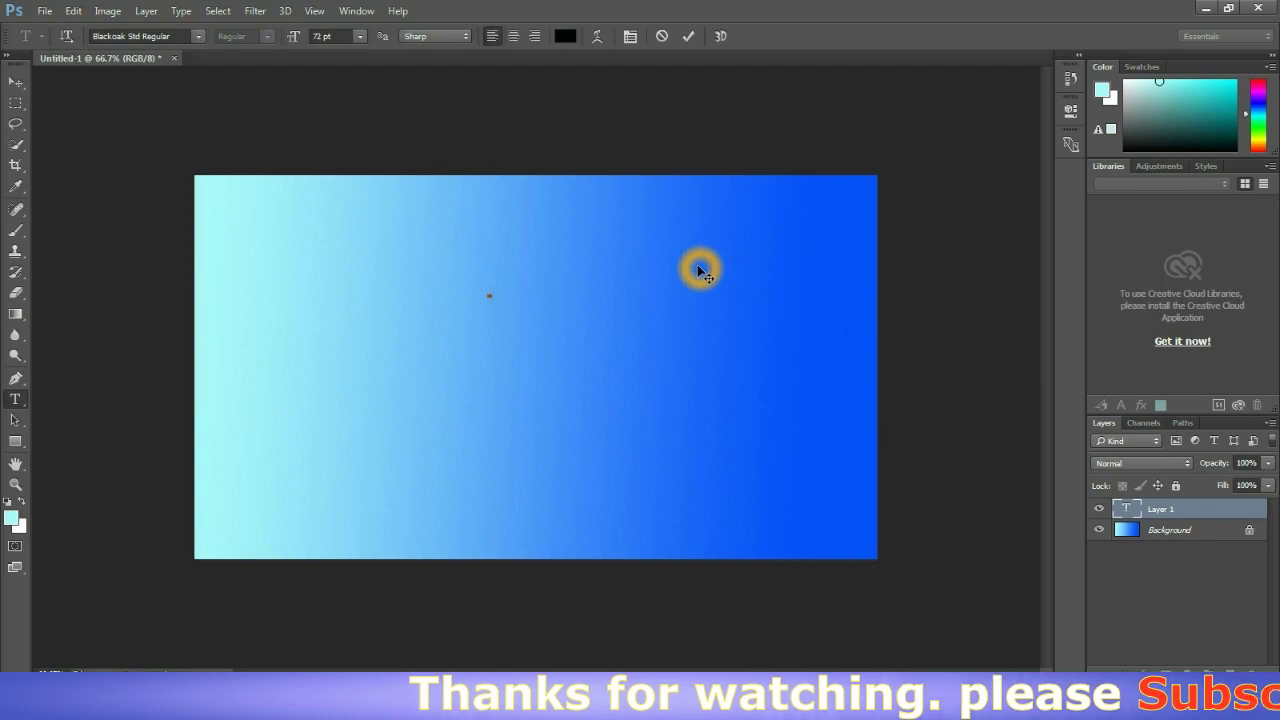
Enter the title "Creat YouTUBE Thumnail" and commit the text.
{"action": "type", "text": "C"}
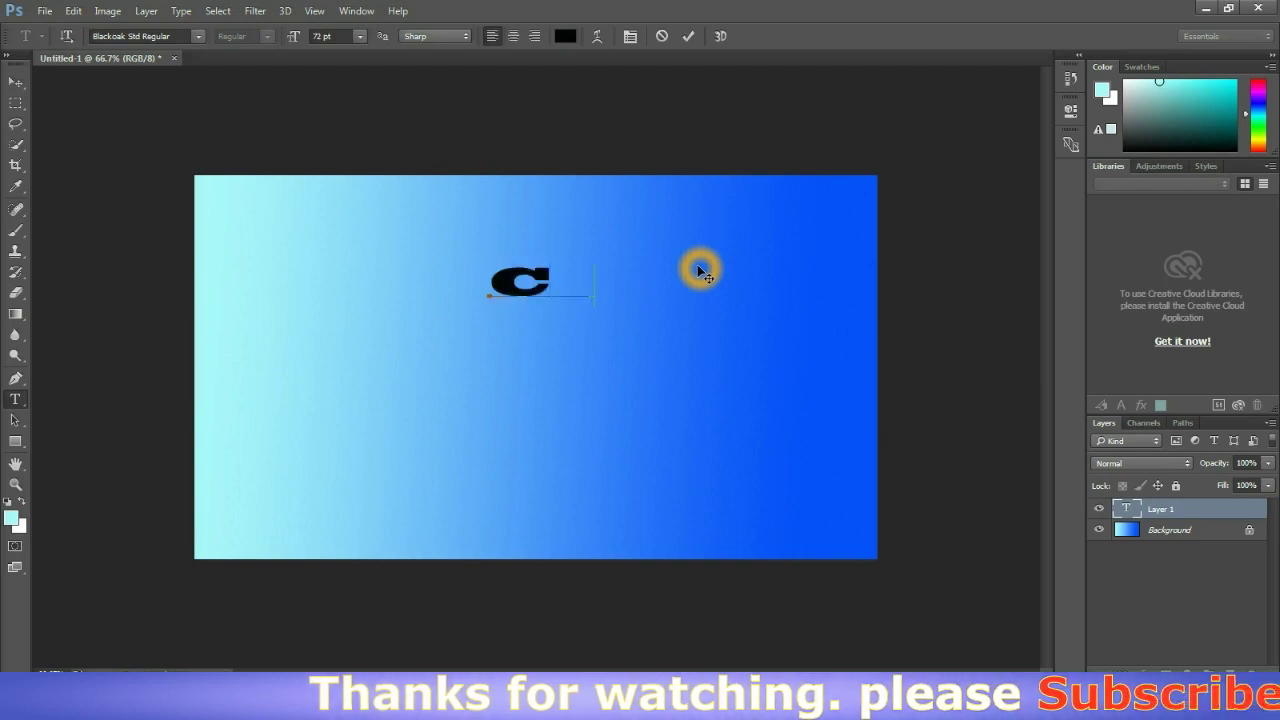
{"action": "type", "text": "reat"}
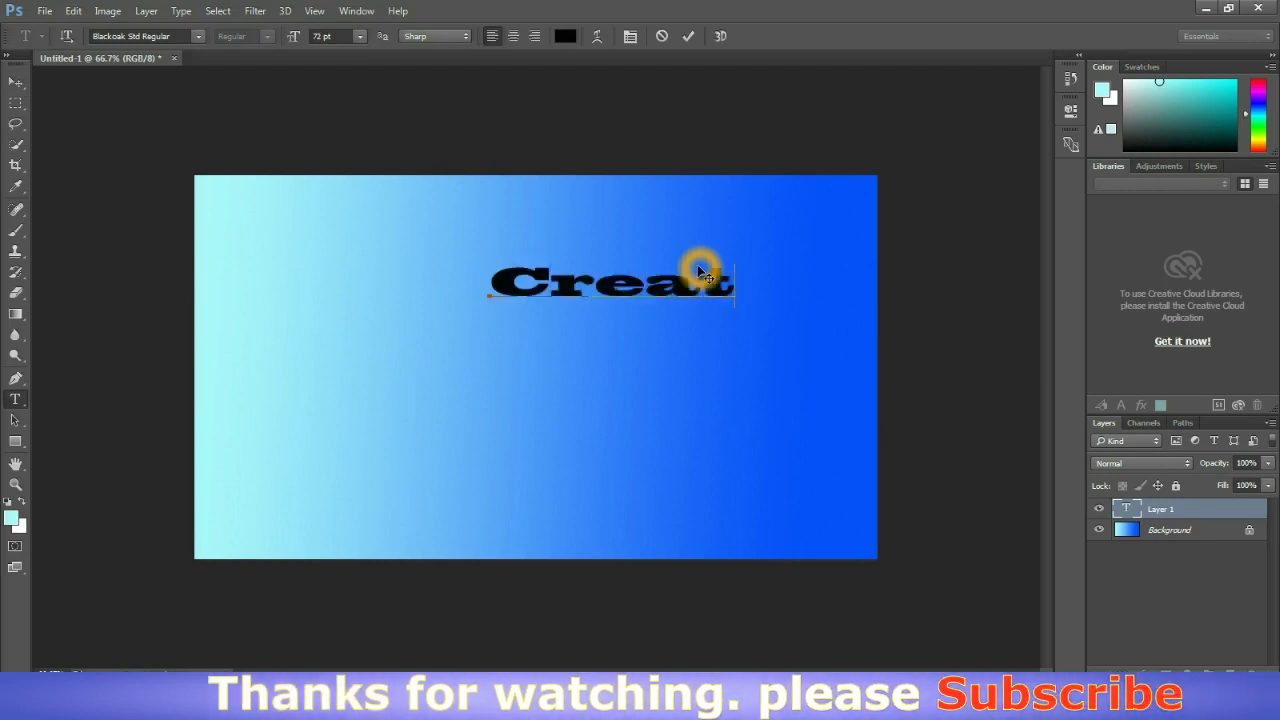
{"action": "type", "text": " Y"}
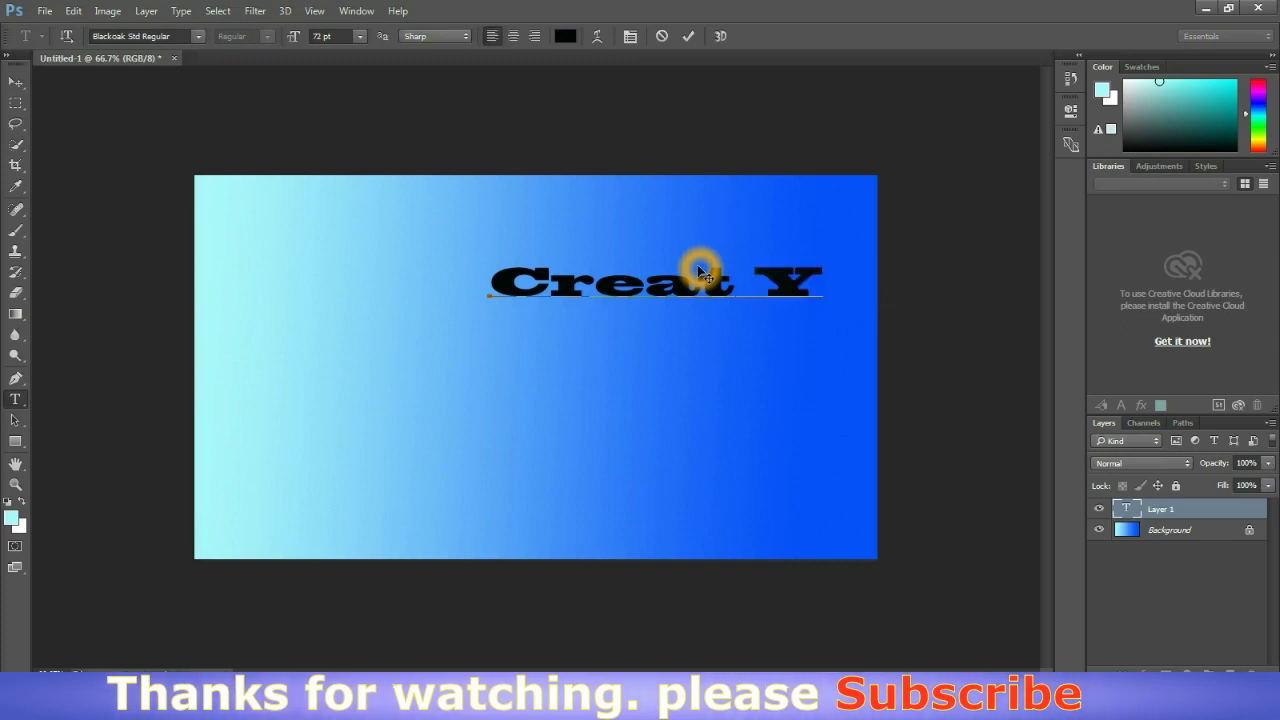
{"action": "type", "text": "our"}
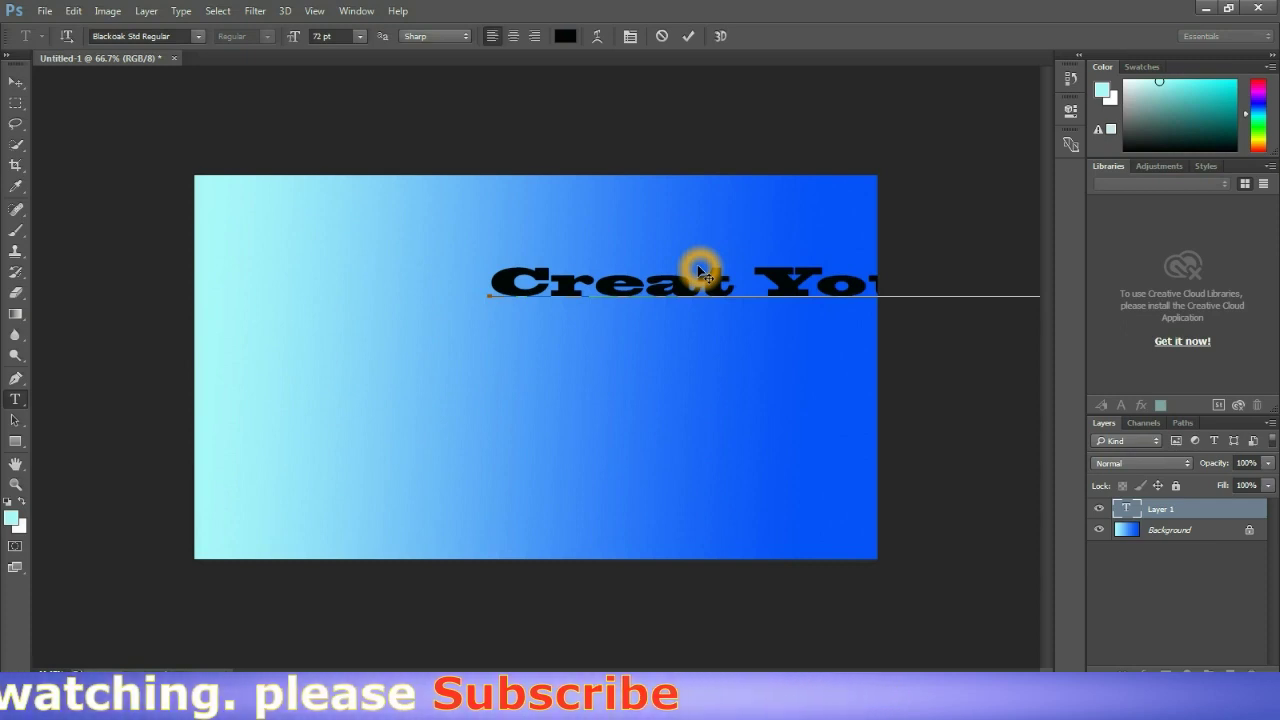
{"action": "left_click", "coordinate": [688, 36]}
{"action": "left_click", "coordinate": [696, 121]}
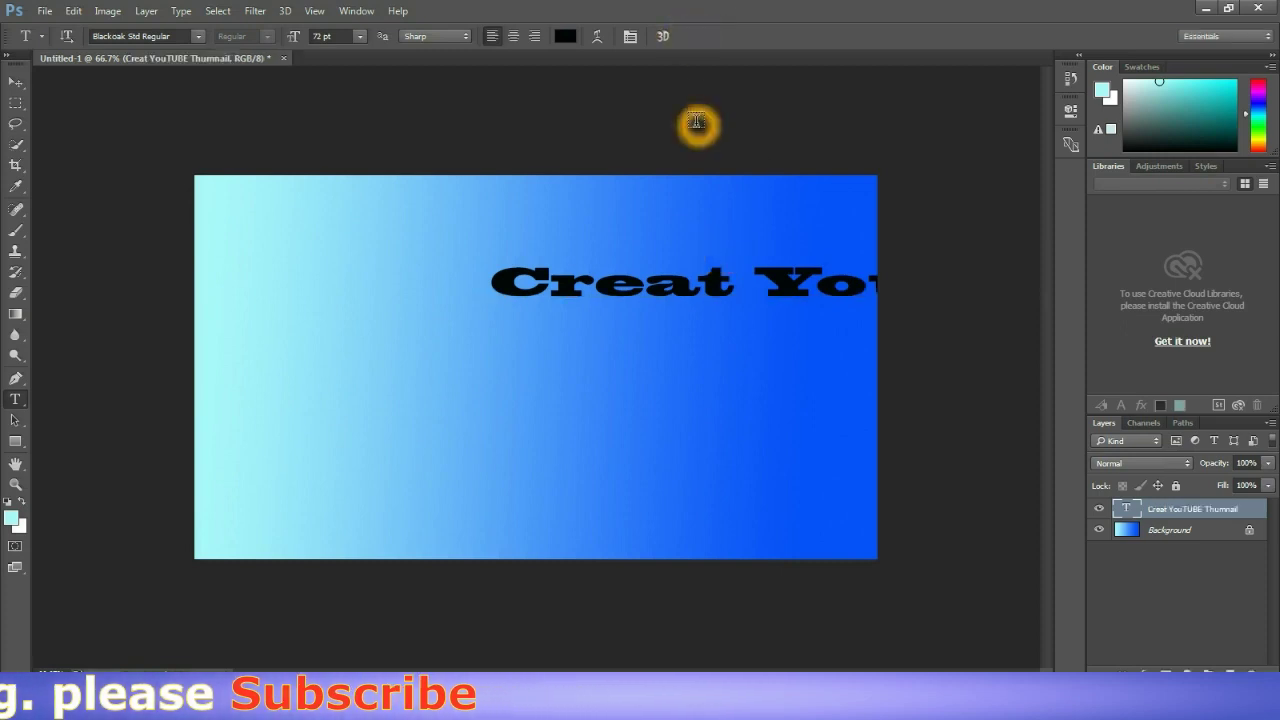
Free-transform the title, stretching its height to about 354%, narrowing it to fit the canvas and moving it into the upper half.
{"action": "key", "text": "ctrl+t"}
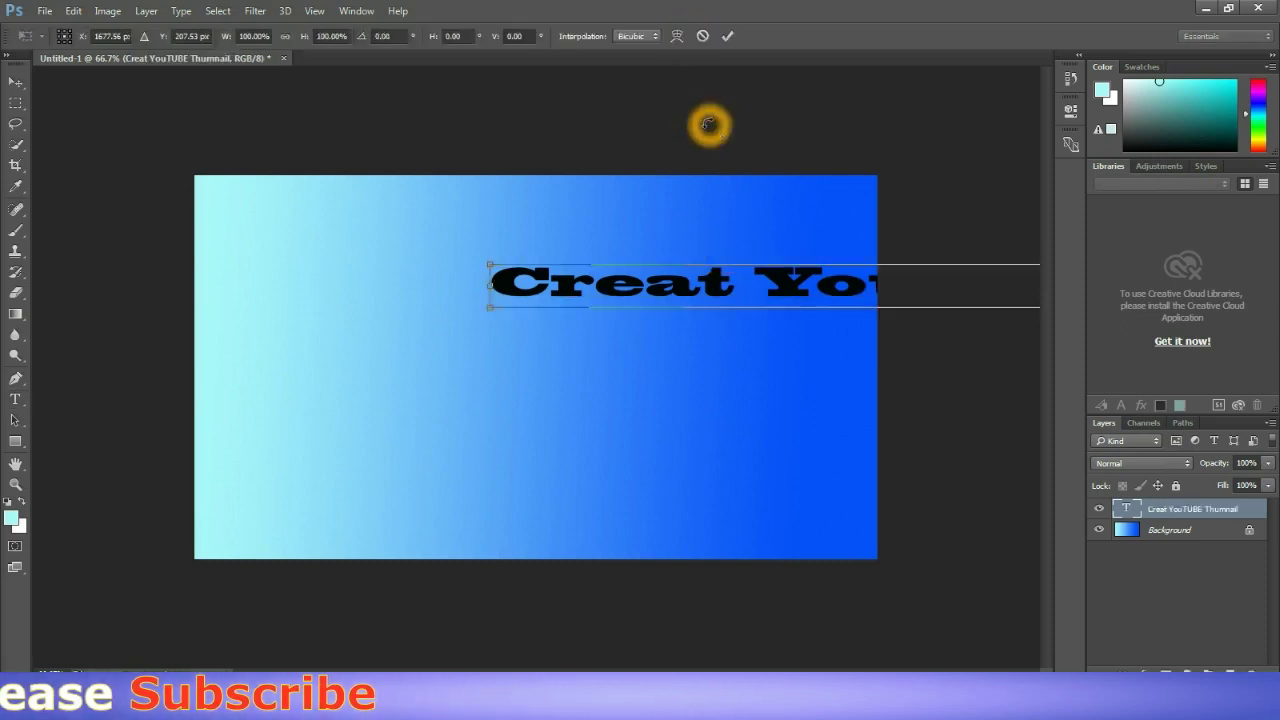
{"action": "left_click_drag", "start_coordinate": [857, 296], "coordinate": [476, 285]}
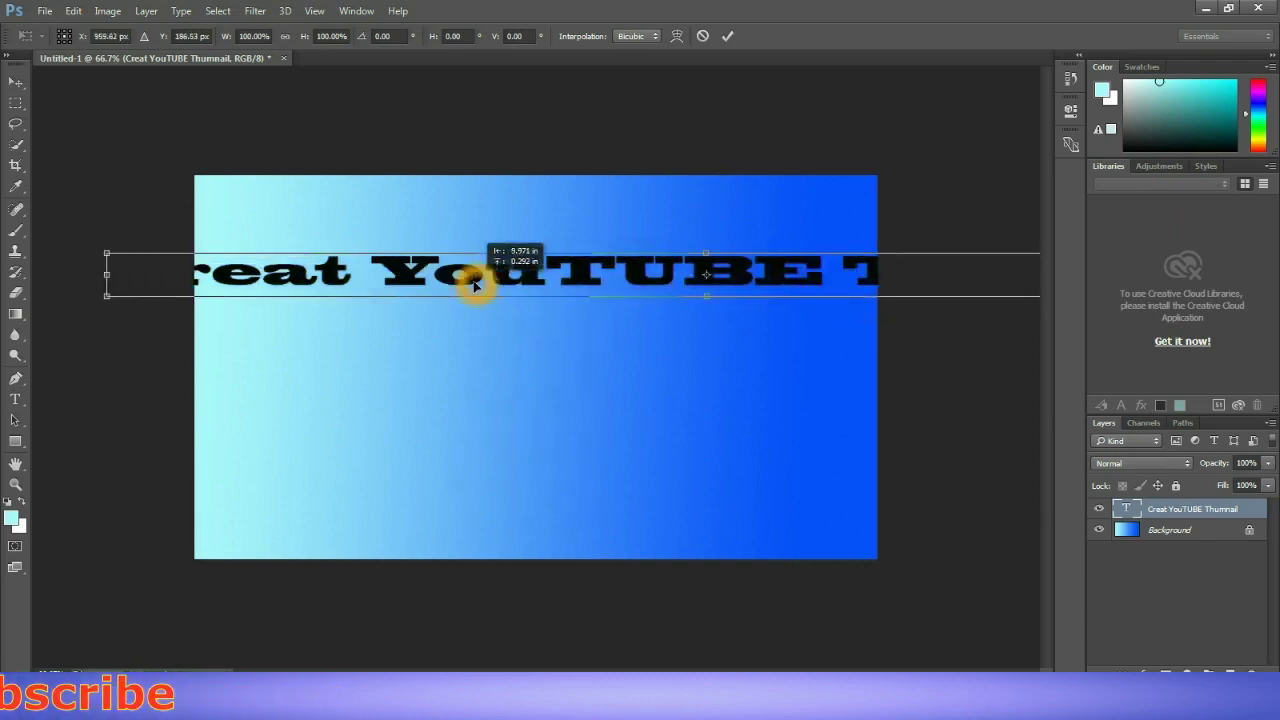
{"action": "left_click_drag", "start_coordinate": [706, 296], "coordinate": [706, 406]}
{"action": "left_click_drag", "start_coordinate": [107, 327], "coordinate": [208, 327]}
{"action": "left_click_drag", "start_coordinate": [935, 341], "coordinate": [507, 330]}
{"action": "left_click_drag", "start_coordinate": [885, 320], "coordinate": [391, 321]}
{"action": "left_click_drag", "start_coordinate": [264, 334], "coordinate": [726, 294]}
Widen the title to about 53.6% across nearly the full canvas, set its height to about 315%, and apply the transform.
{"action": "left_click_drag", "start_coordinate": [840, 282], "coordinate": [857, 282]}
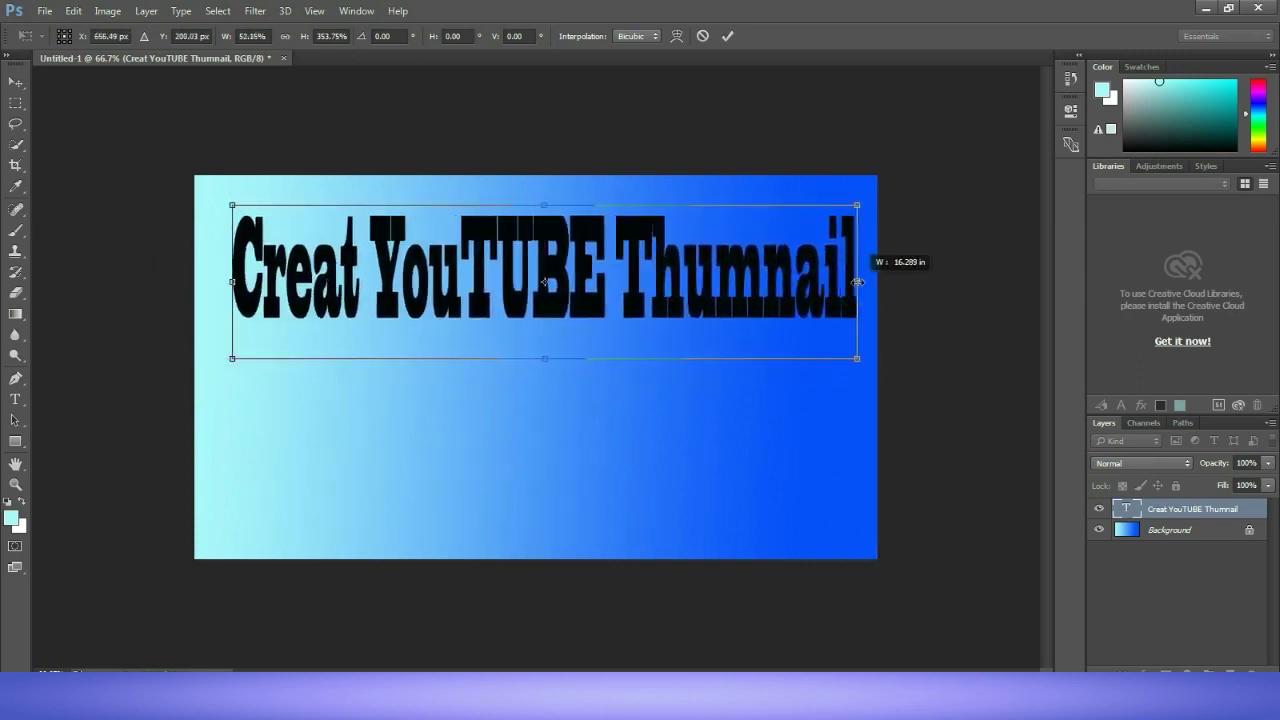
{"action": "left_click_drag", "start_coordinate": [232, 282], "coordinate": [215, 282]}
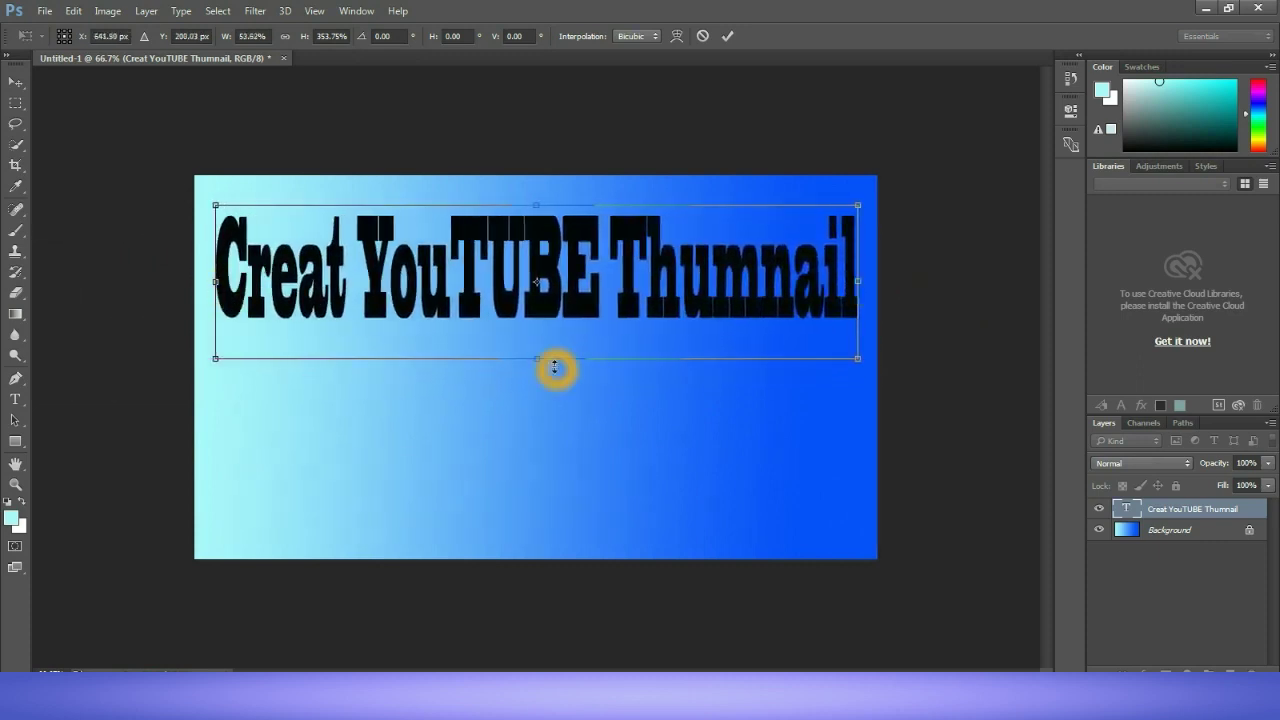
{"action": "left_click_drag", "start_coordinate": [537, 360], "coordinate": [535, 344]}
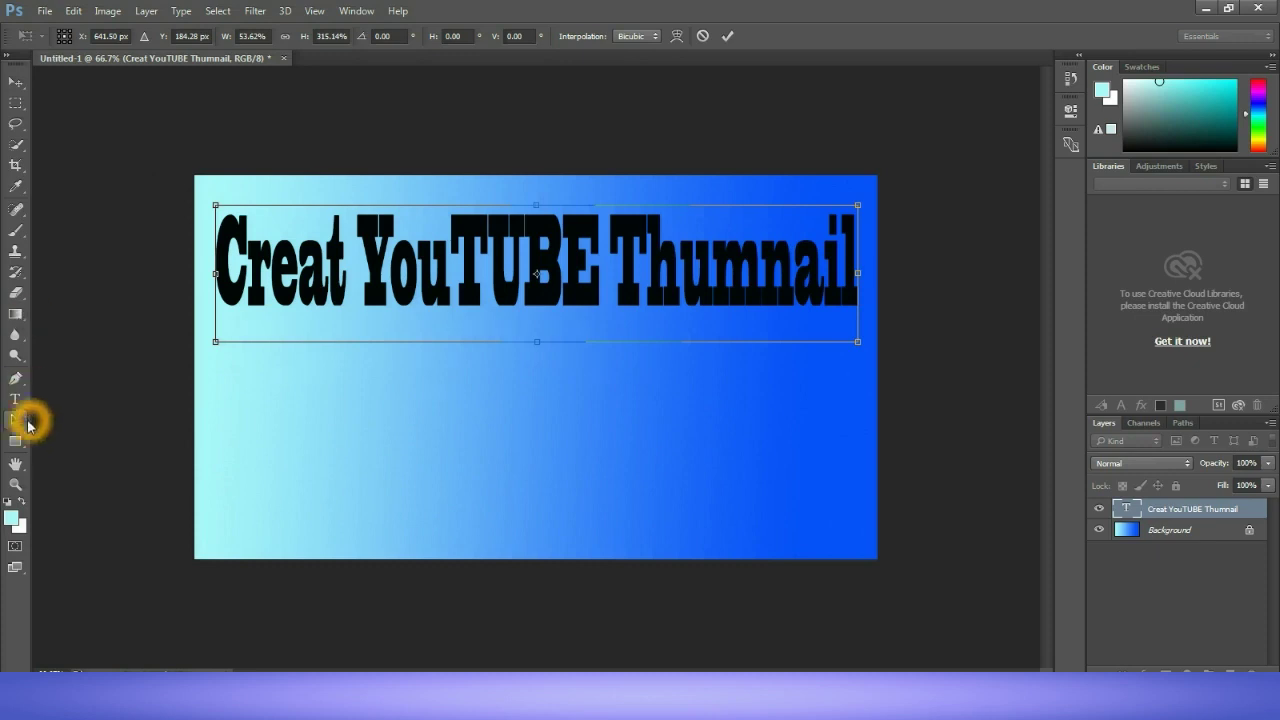
{"action": "left_click", "coordinate": [15, 103]}
{"action": "left_click", "coordinate": [559, 273]}
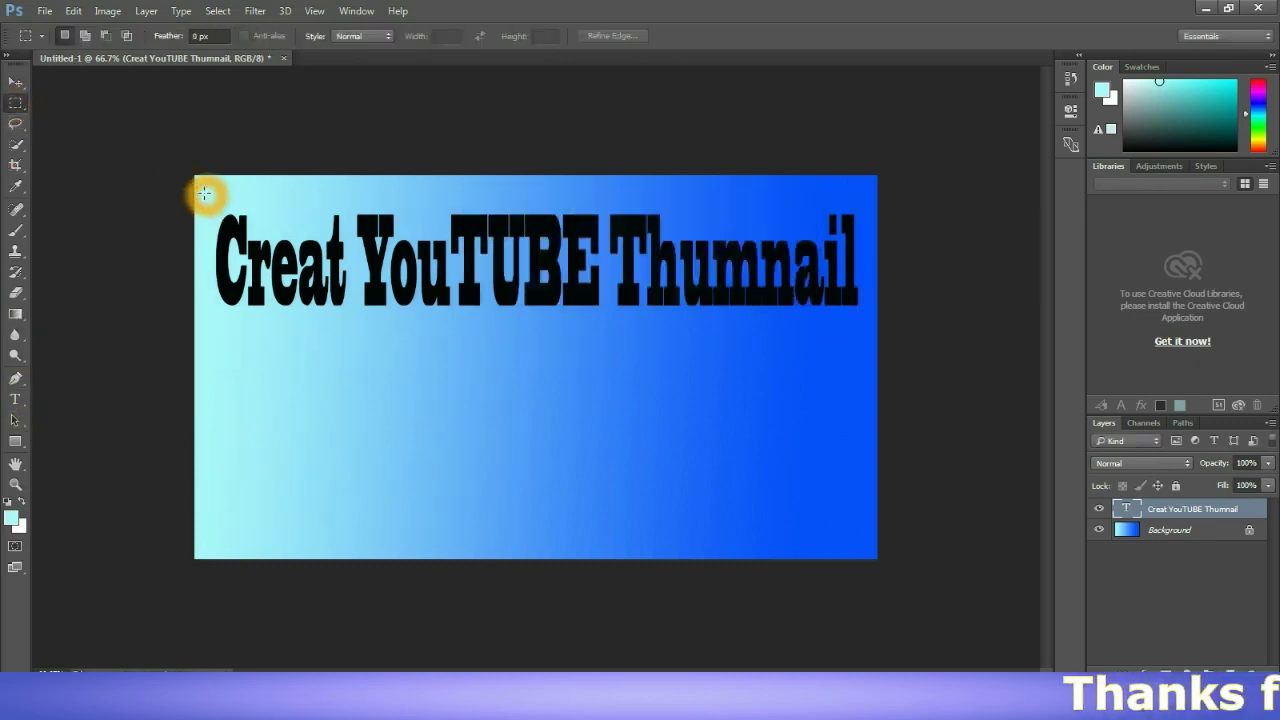
Draw a rectangular selection about 17.4 in wide and 3.7 in high around the title and make the Background layer active.
{"action": "left_click_drag", "start_coordinate": [205, 194], "coordinate": [871, 336]}
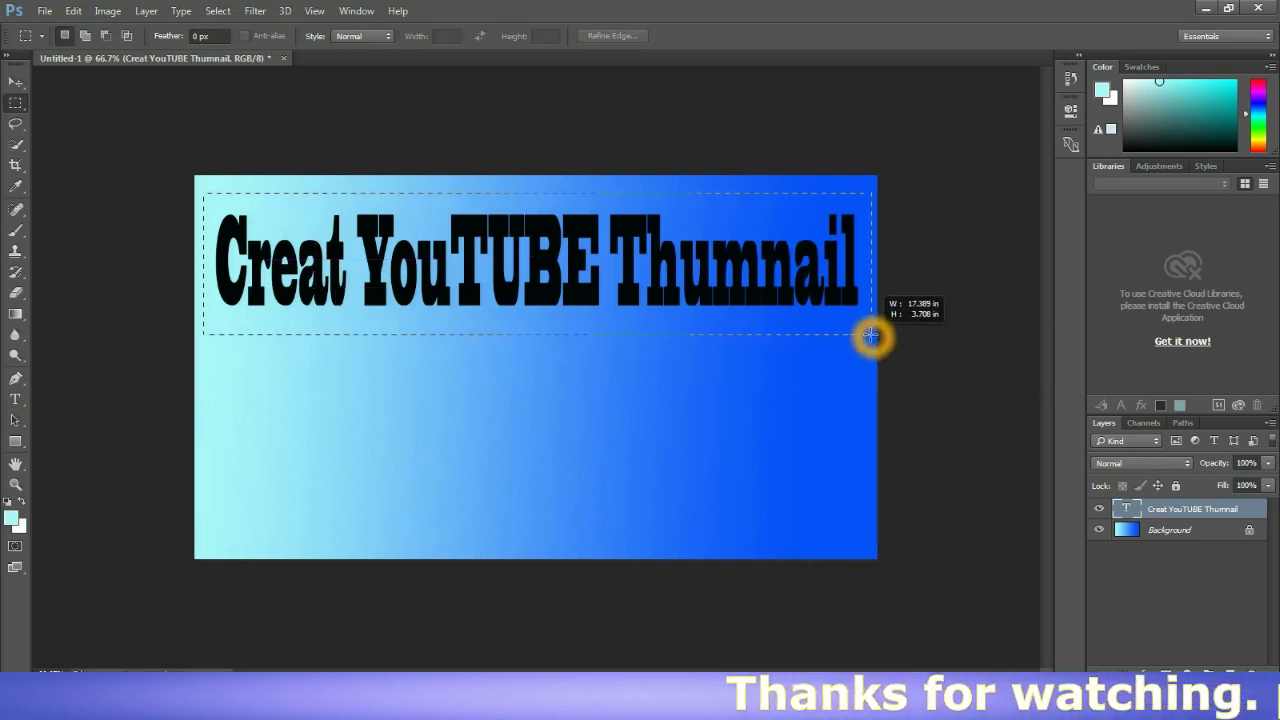
{"action": "left_click_drag", "start_coordinate": [871, 336], "coordinate": [871, 336]}
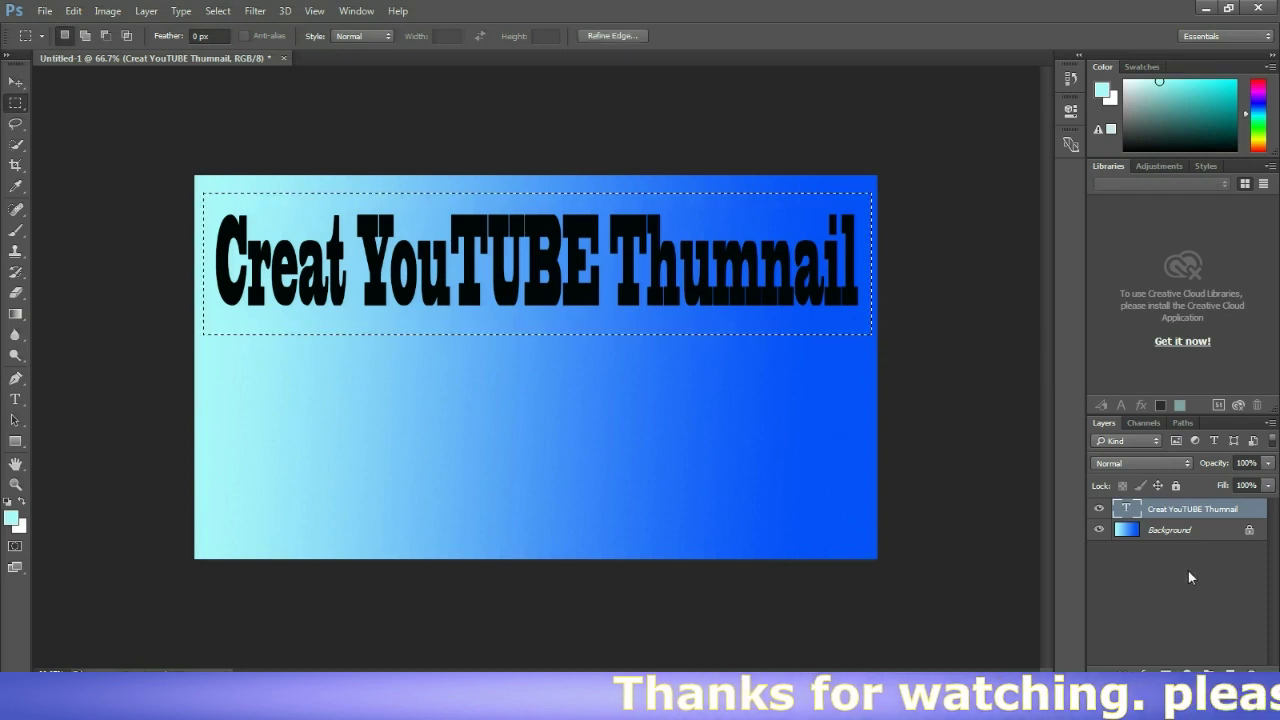
{"action": "left_click", "coordinate": [1176, 531]}
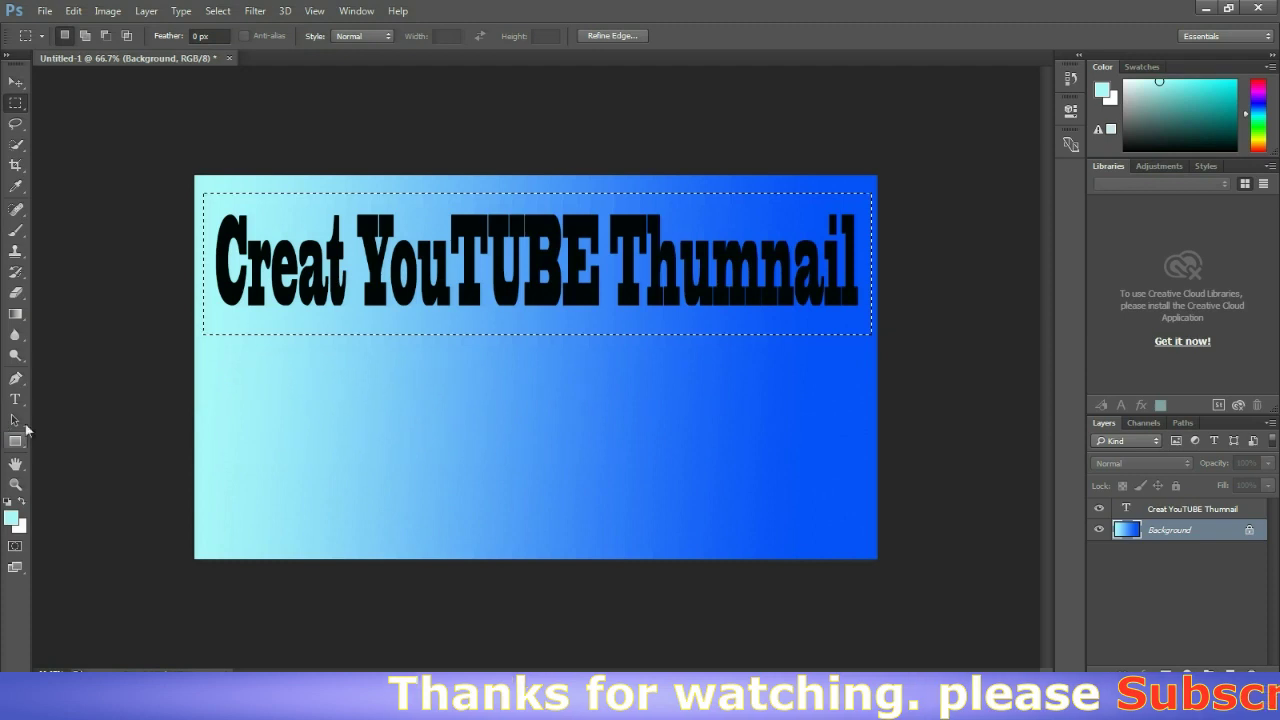
Fill the selected rectangle on the Background layer with near-white (fcfefe) using the Paint Bucket tool.
{"action": "left_click_drag", "start_coordinate": [15, 313], "coordinate": [58, 330]}
{"action": "left_click", "coordinate": [11, 518]}
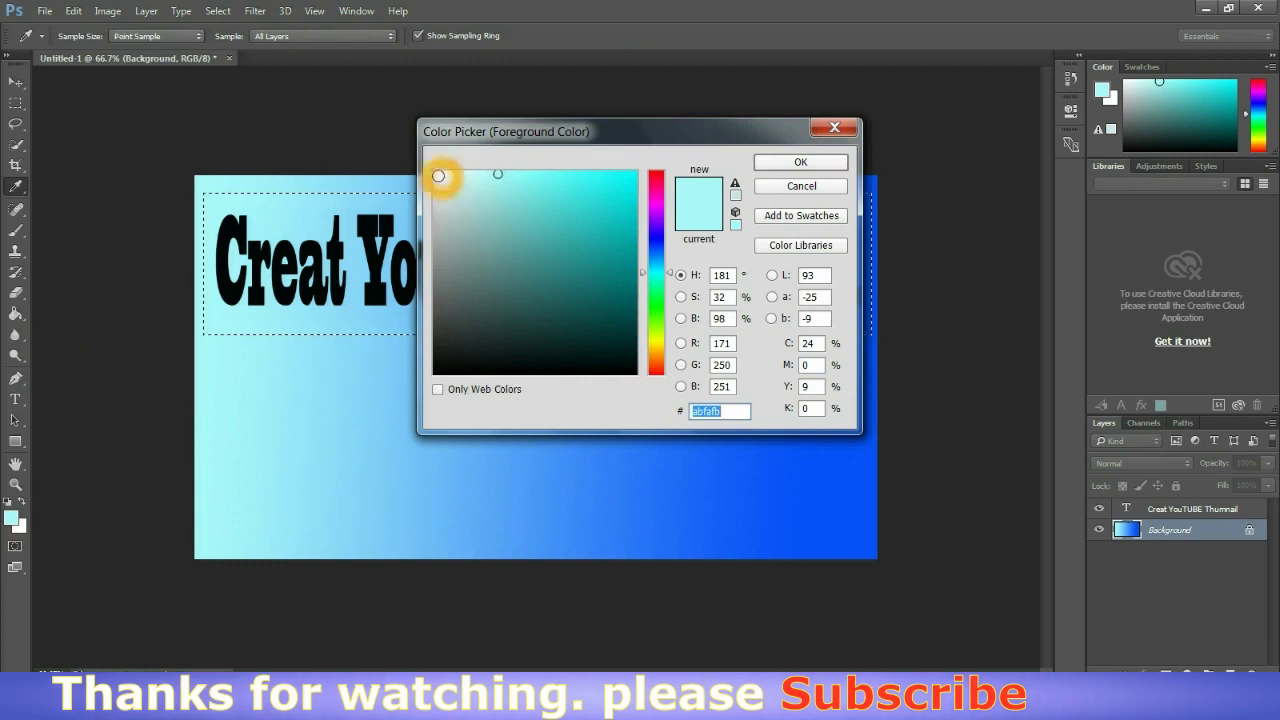
{"action": "left_click", "coordinate": [435, 172]}
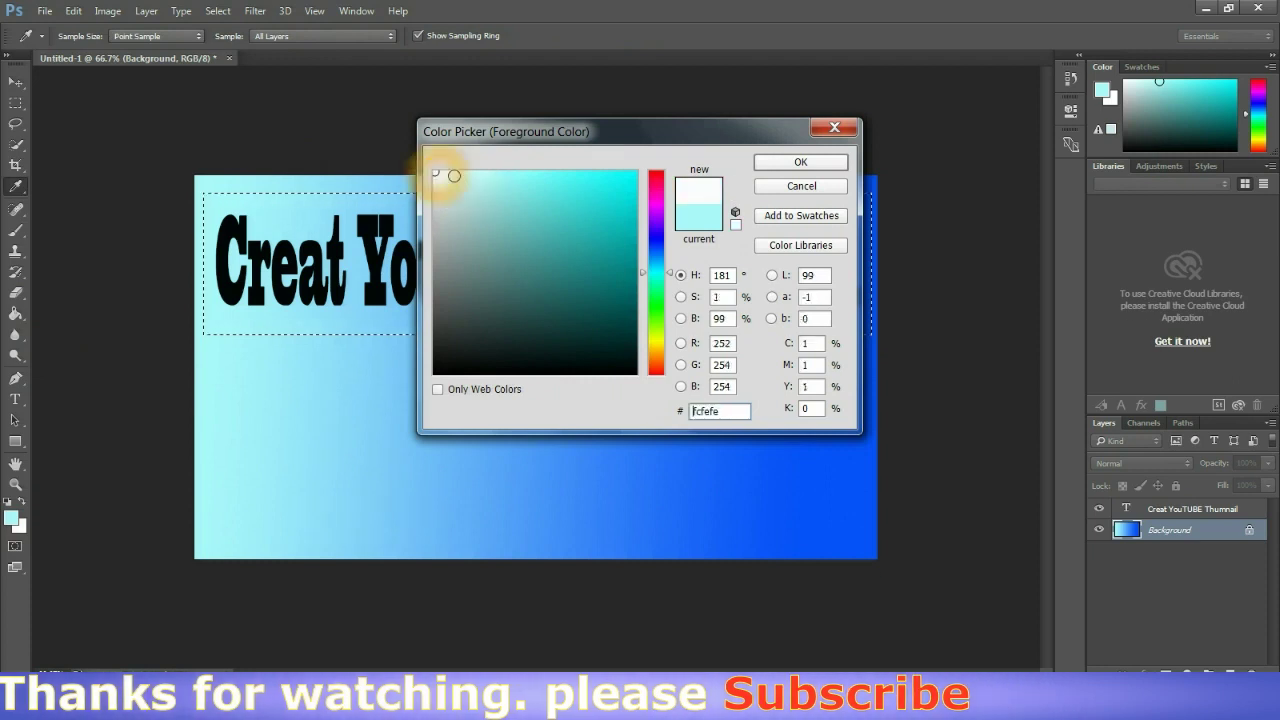
{"action": "left_click", "coordinate": [799, 163]}
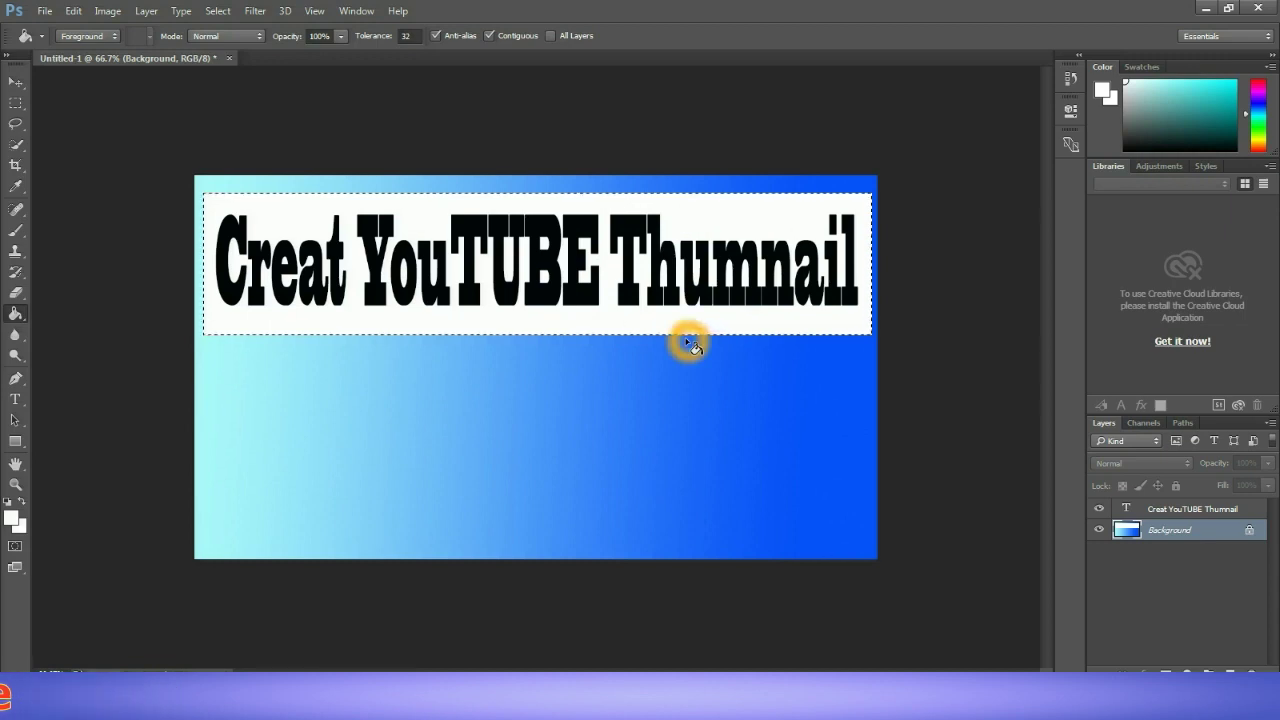
{"action": "left_click", "coordinate": [61, 158]}
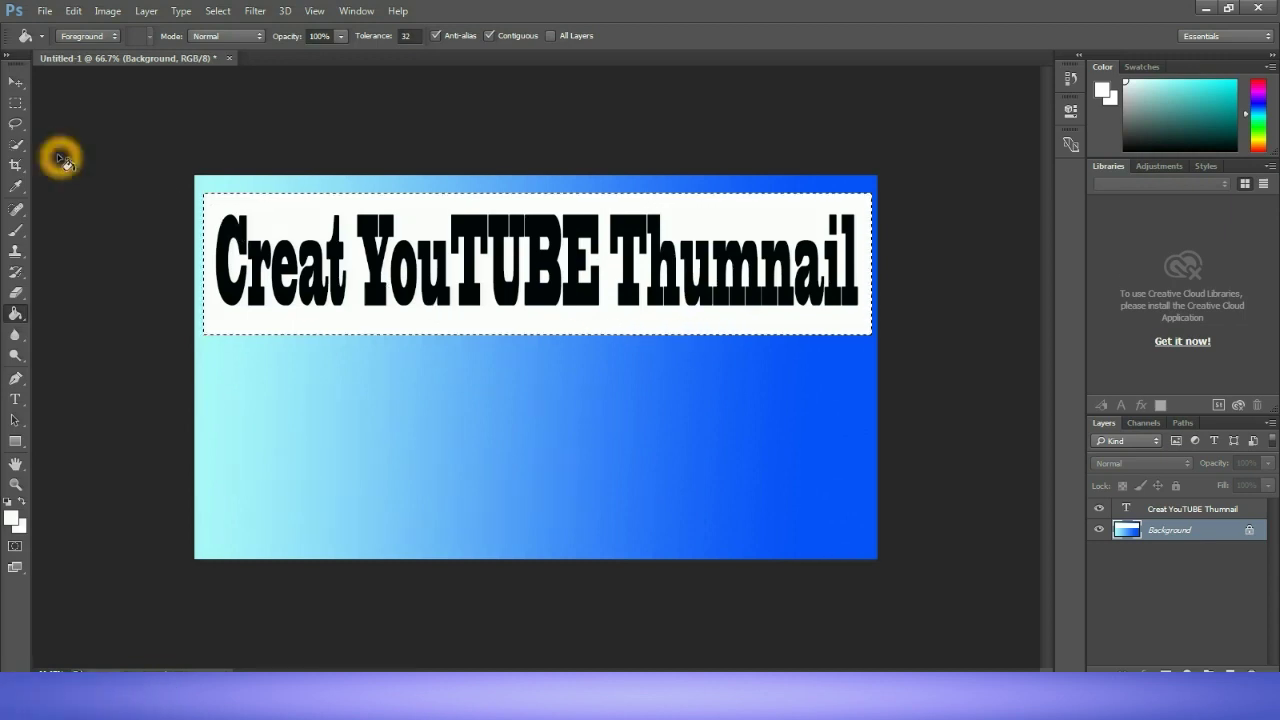
Change the font of the whole title text to Arial Black and commit the edit.
{"action": "left_click", "coordinate": [18, 400]}
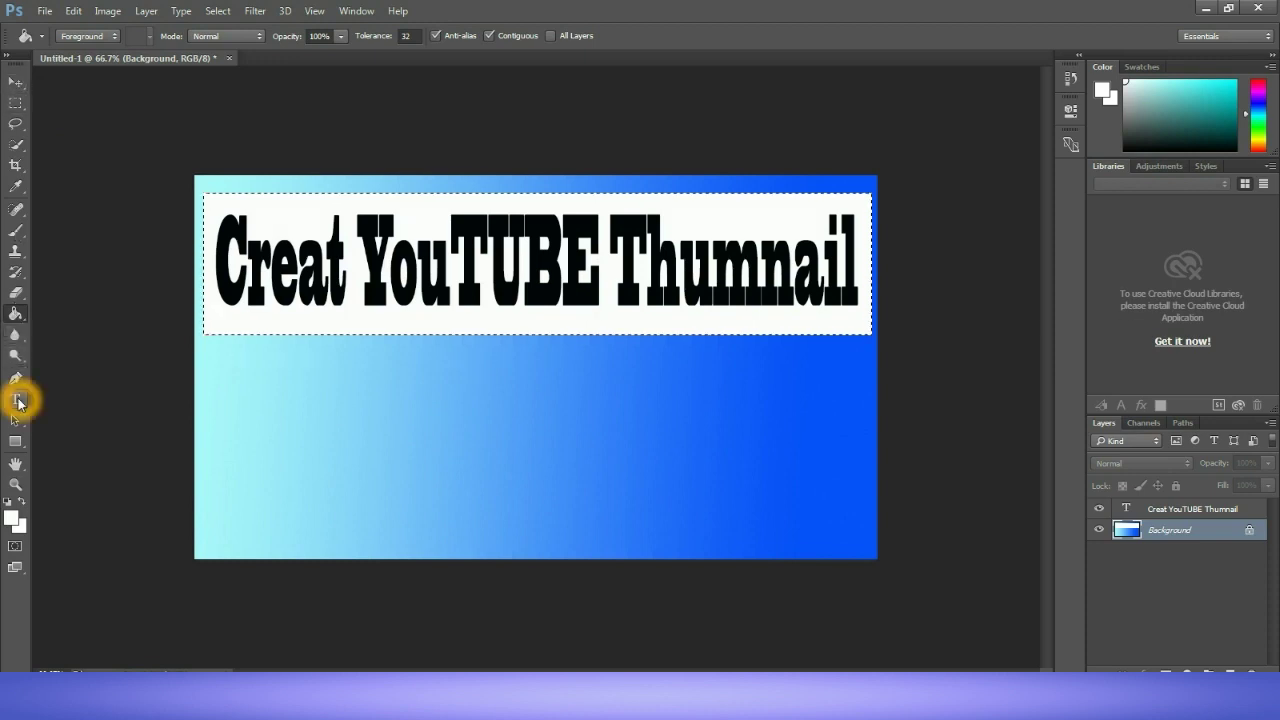
{"action": "left_click", "coordinate": [17, 402]}
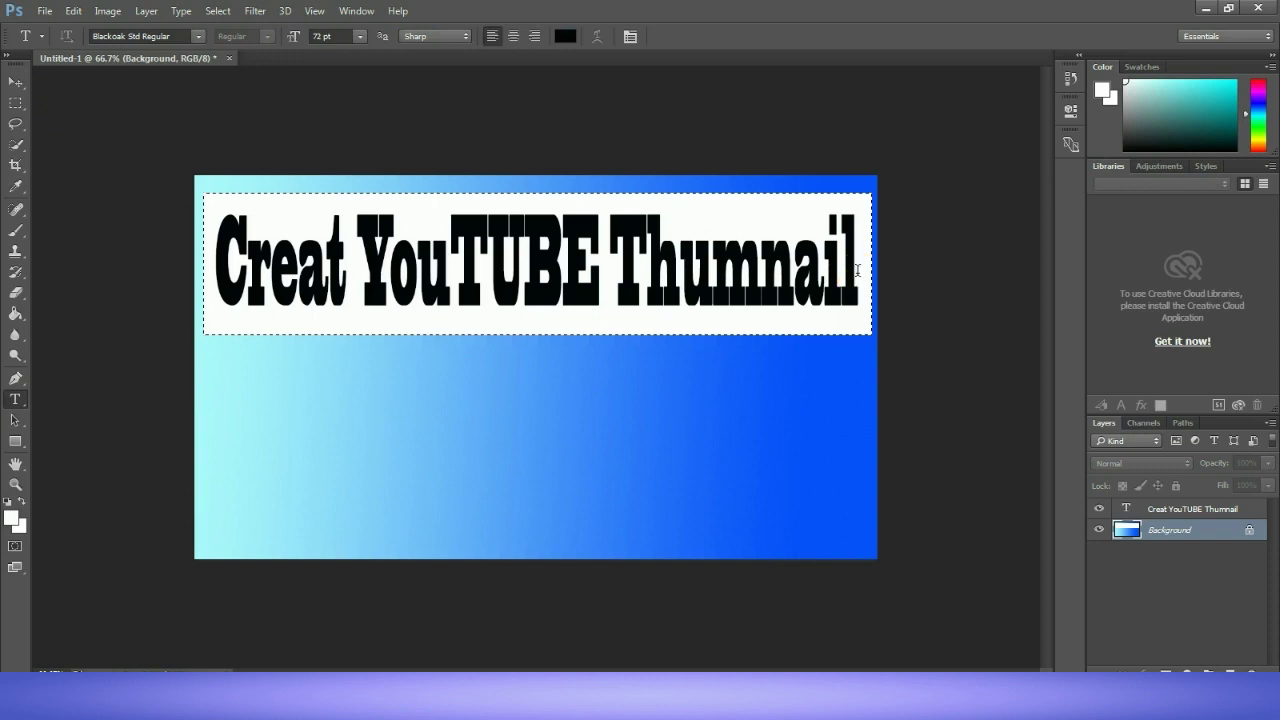
{"action": "left_click_drag", "start_coordinate": [857, 270], "coordinate": [719, 270]}
{"action": "left_click_drag", "start_coordinate": [205, 289], "coordinate": [204, 290]}
{"action": "left_click", "coordinate": [201, 36]}
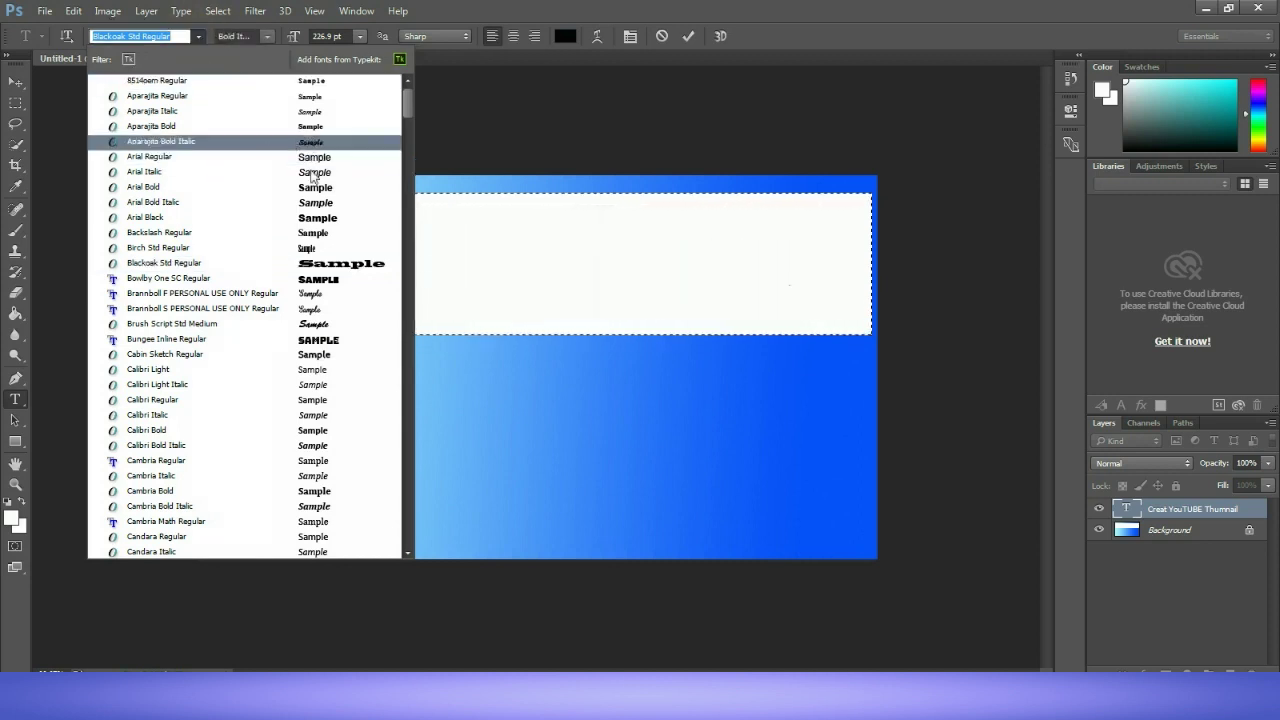
{"action": "left_click", "coordinate": [326, 225]}
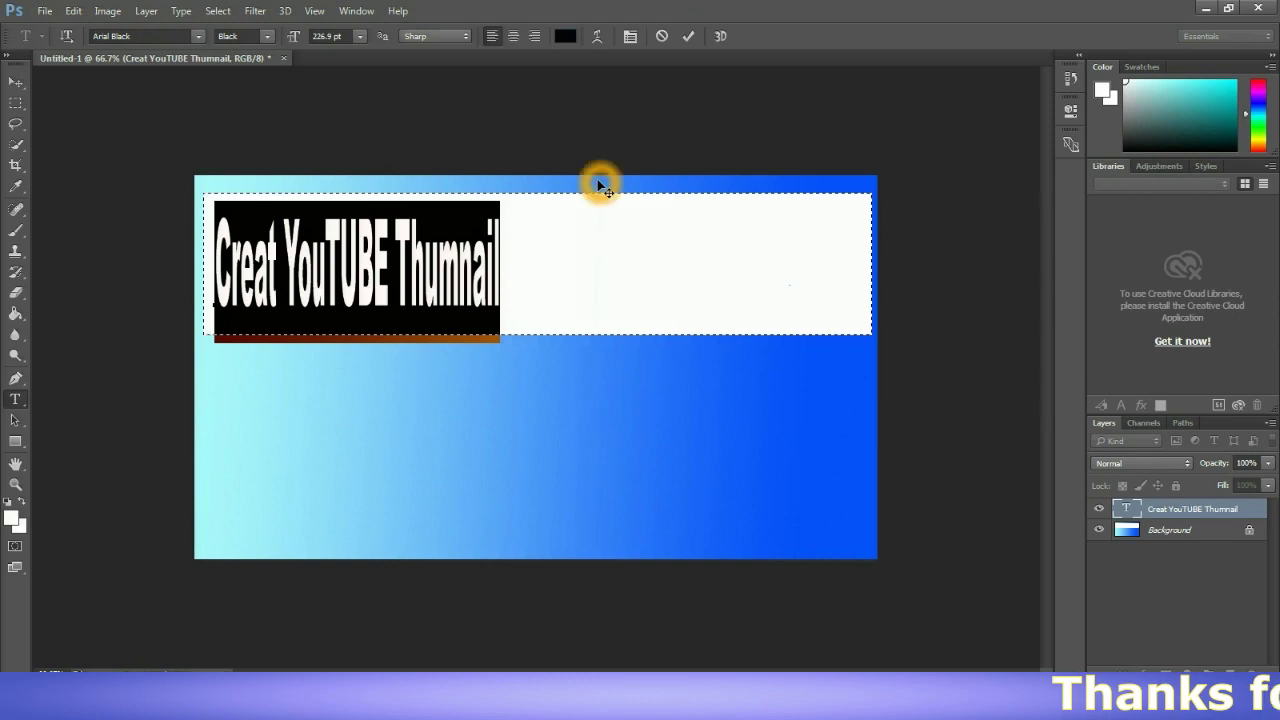
{"action": "left_click", "coordinate": [688, 37]}
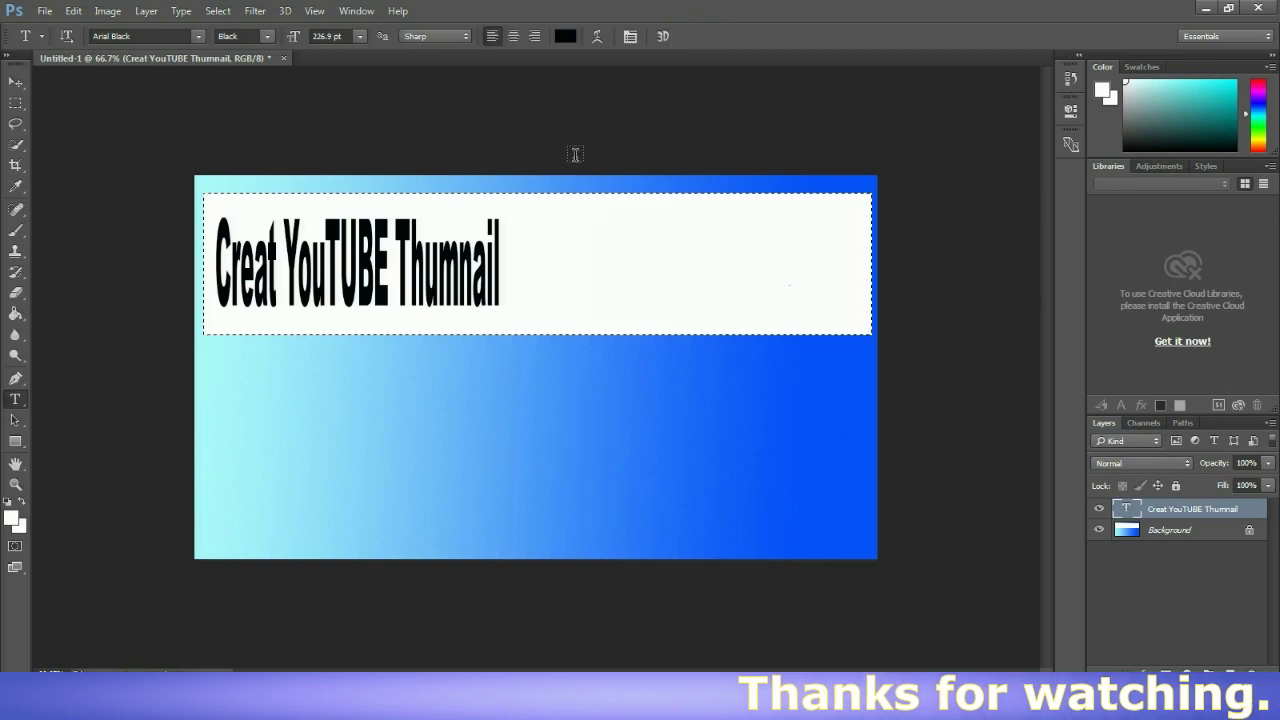
Deselect the rectangle and free-transform the title to about 226% width and 91.5% height so it spans the white box.
{"action": "left_click", "coordinate": [476, 272], "text": "ctrl"}
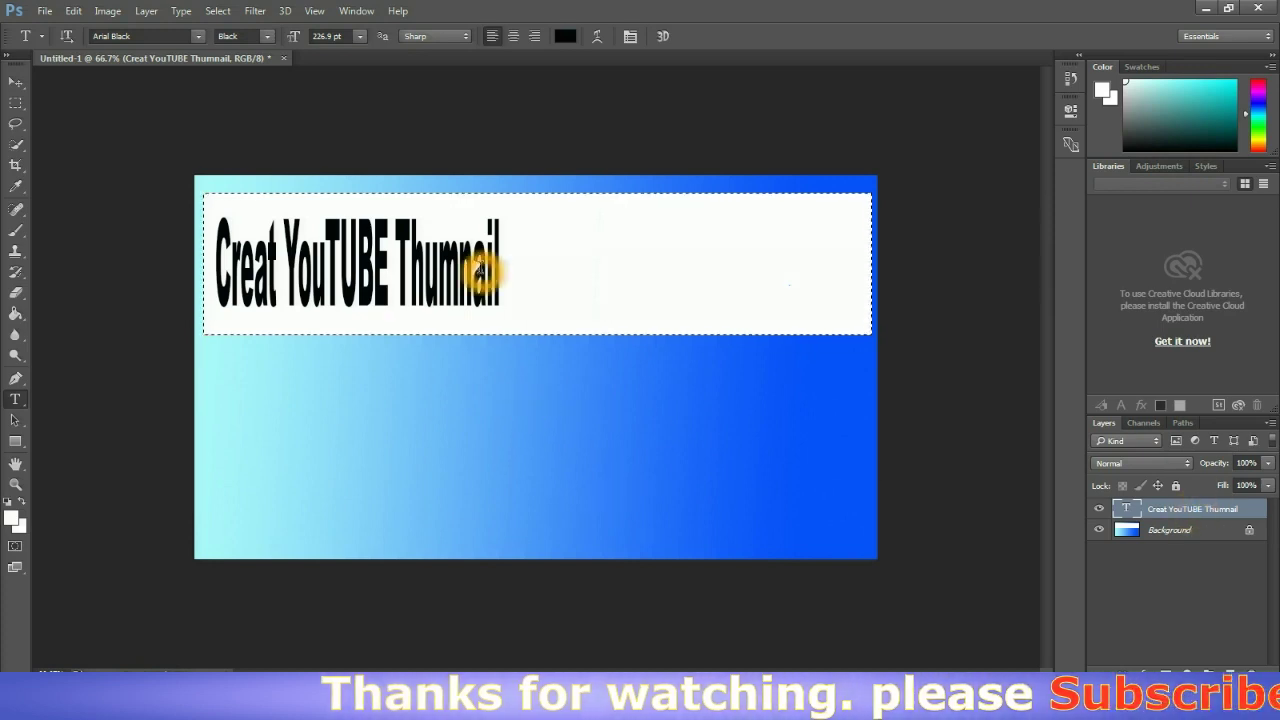
{"action": "key", "text": "ctrl+d"}
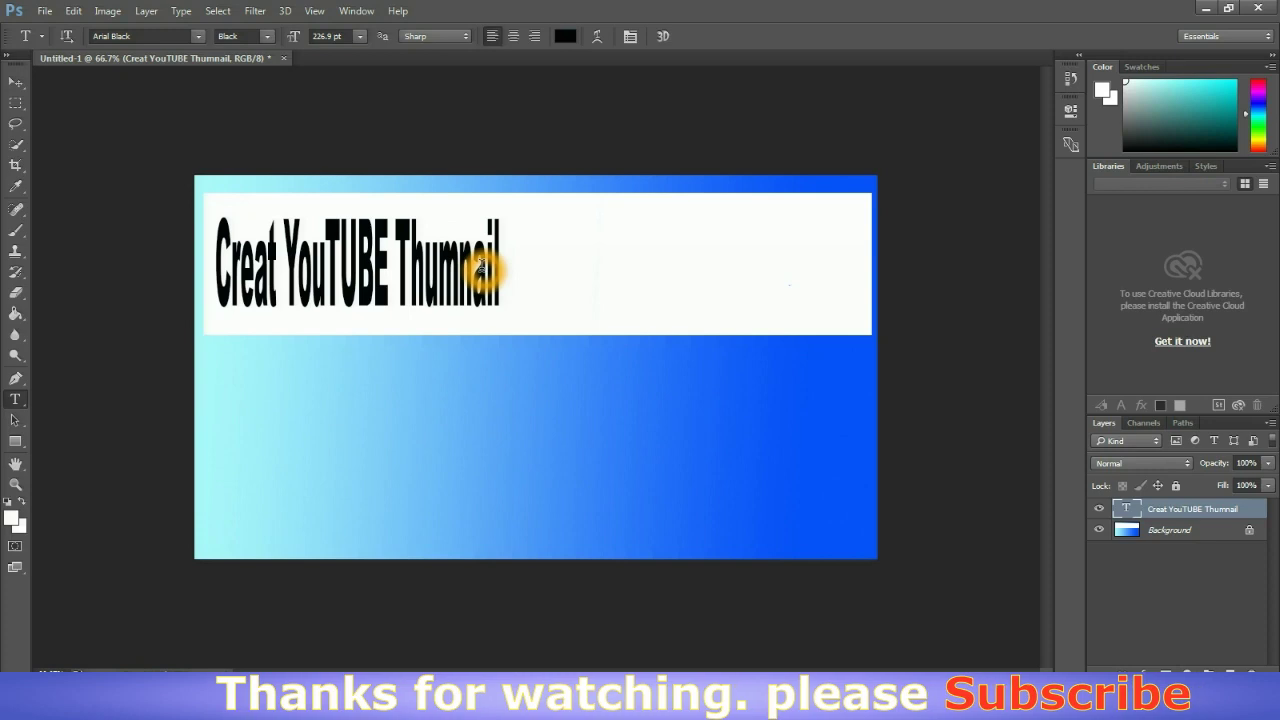
{"action": "key", "text": "ctrl+t"}
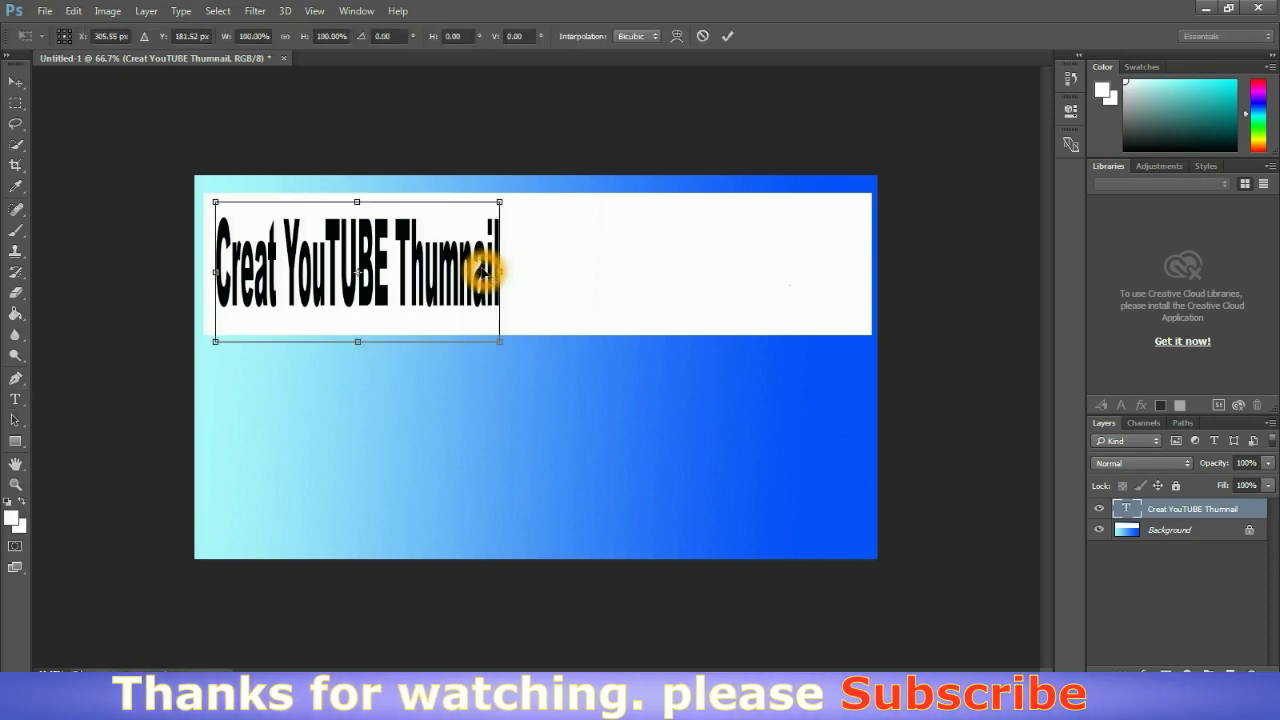
{"action": "left_click_drag", "start_coordinate": [502, 271], "coordinate": [858, 281]}
{"action": "left_click_drag", "start_coordinate": [541, 344], "coordinate": [543, 331]}
{"action": "left_click", "coordinate": [538, 202]}
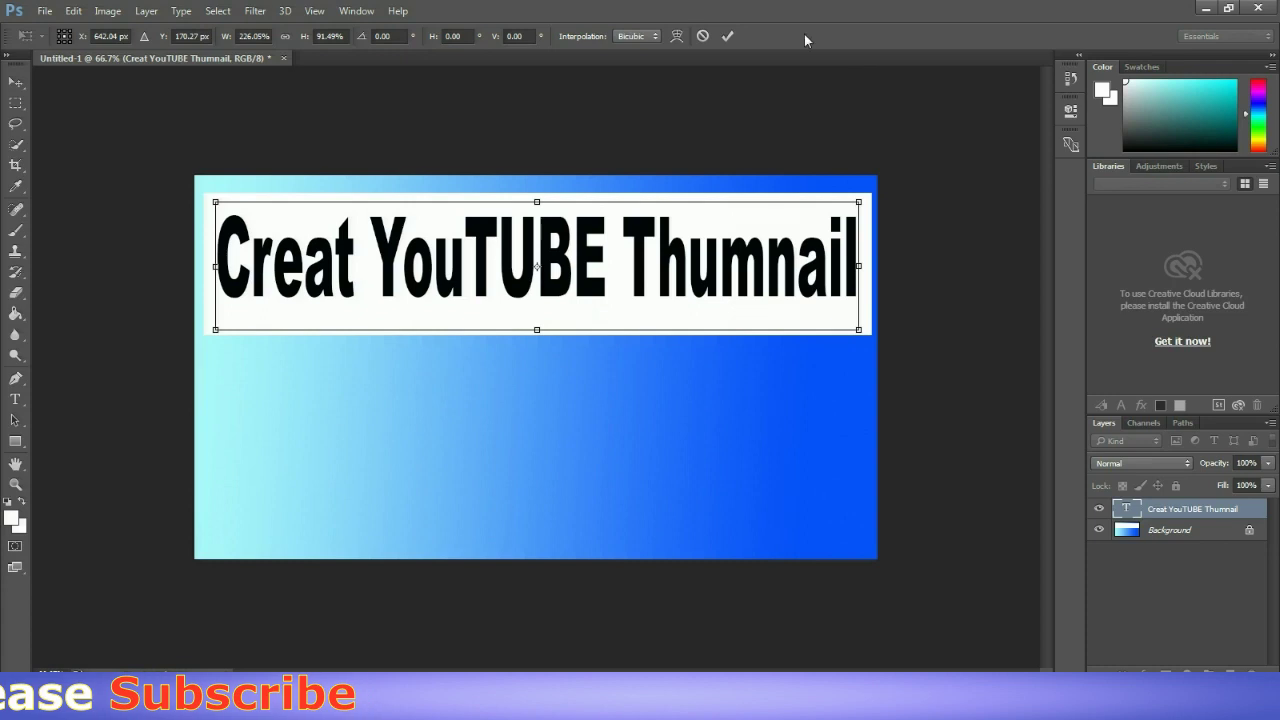
{"action": "left_click", "coordinate": [729, 36]}
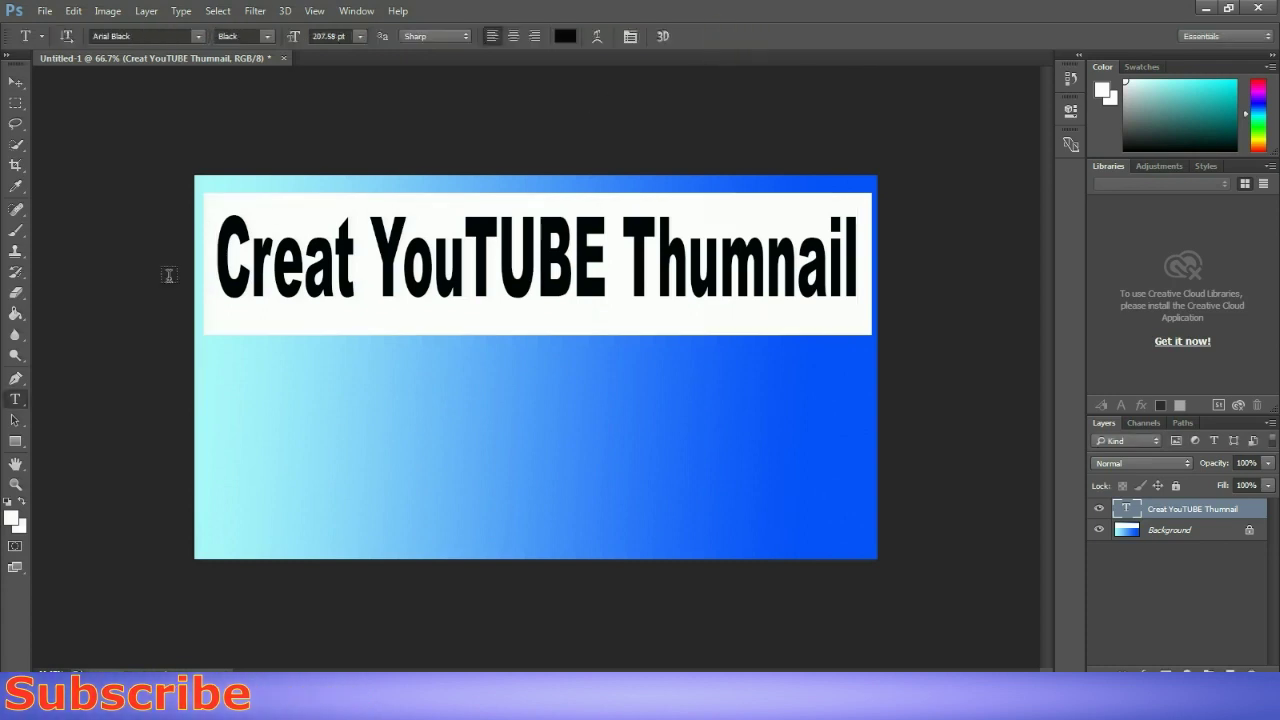
Edit the title so that "YouTUBE" reads "YouTube" and commit the text.
{"action": "left_click", "coordinate": [606, 272]}
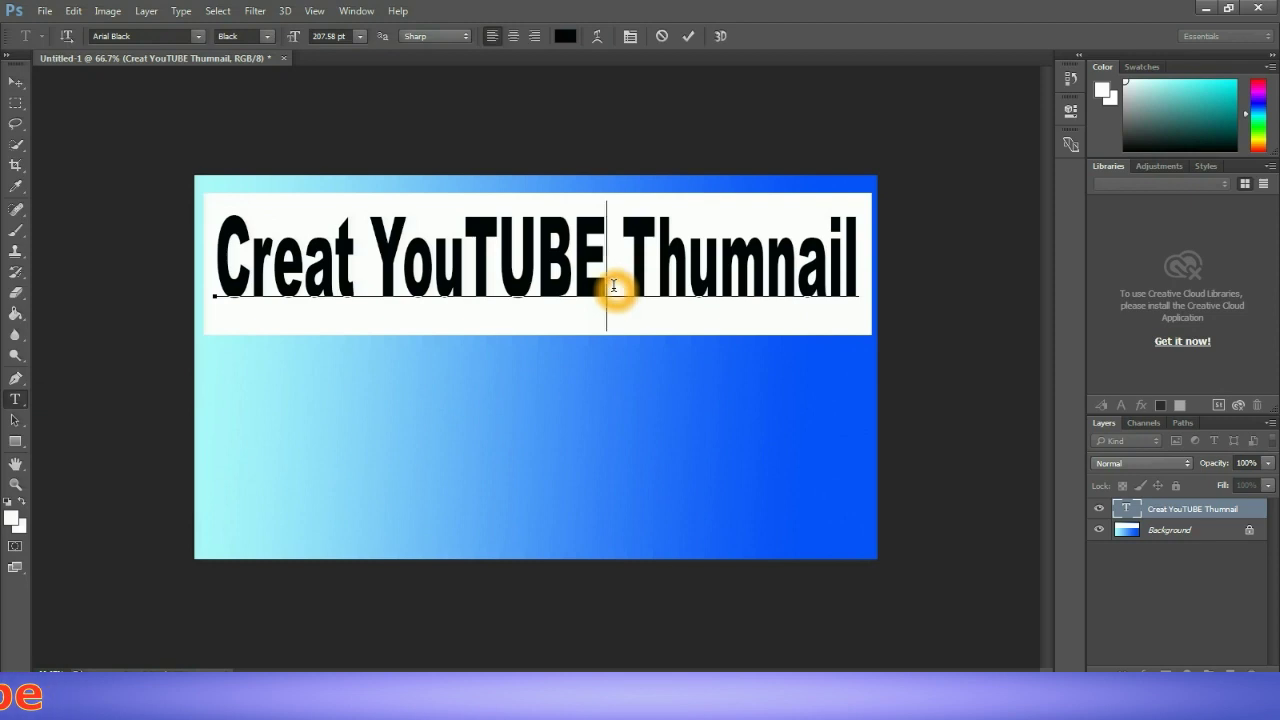
{"action": "key", "text": "Left"}
{"action": "key", "text": "Delete"}
{"action": "key", "text": "Delete"}
{"action": "key", "text": "Delete"}
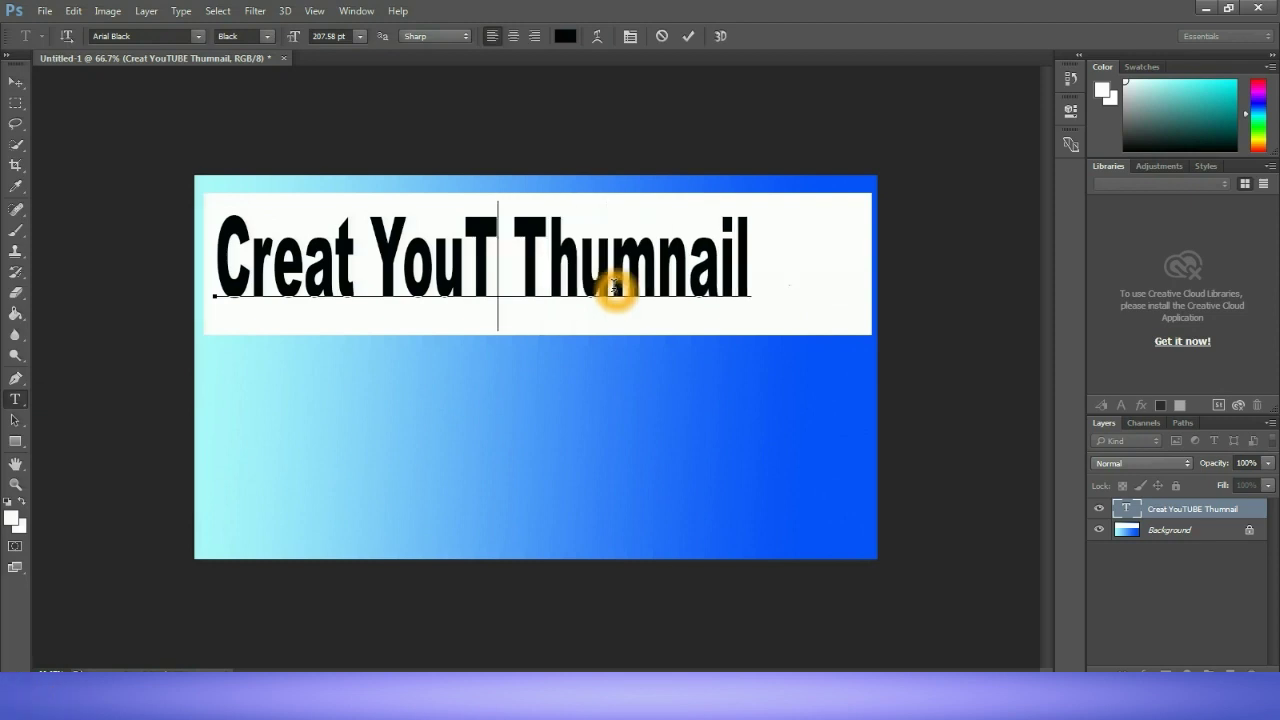
{"action": "type", "text": "ube"}
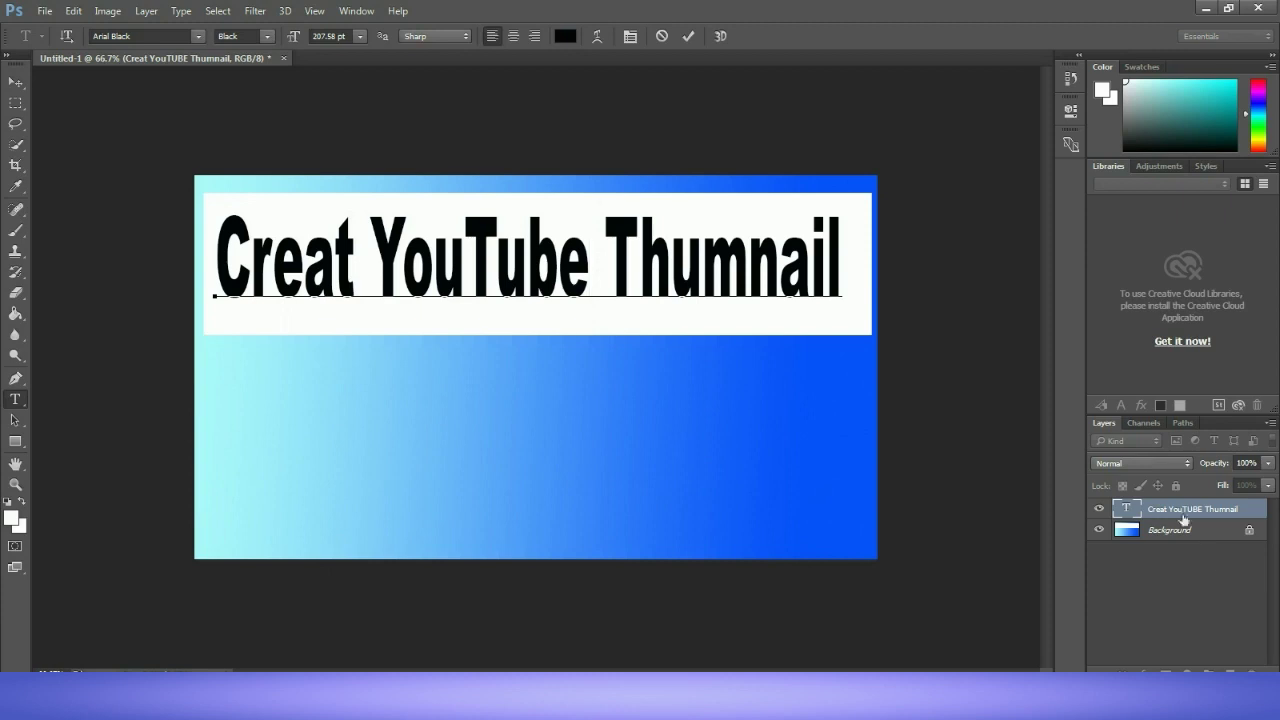
{"action": "left_click", "coordinate": [690, 37]}
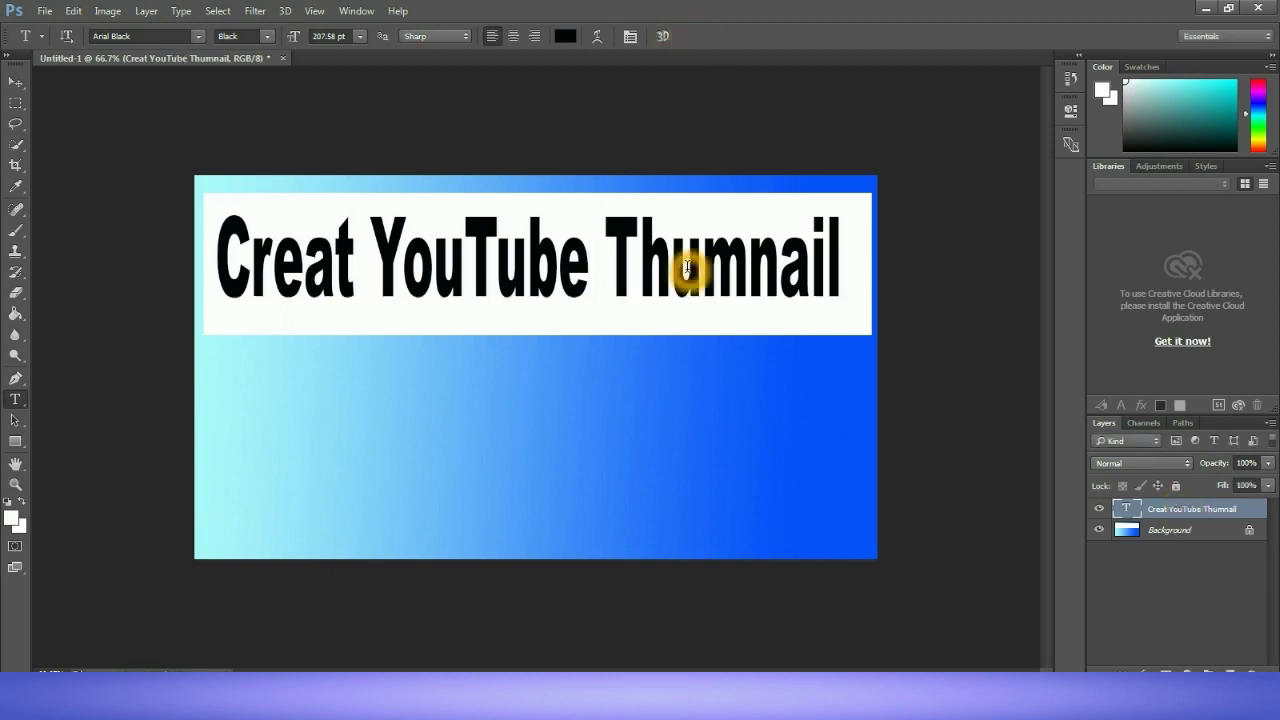
Free-transform the title to about 104% width, extending it towards both sides of the white box, and apply it.
{"action": "key", "text": "ctrl+t"}
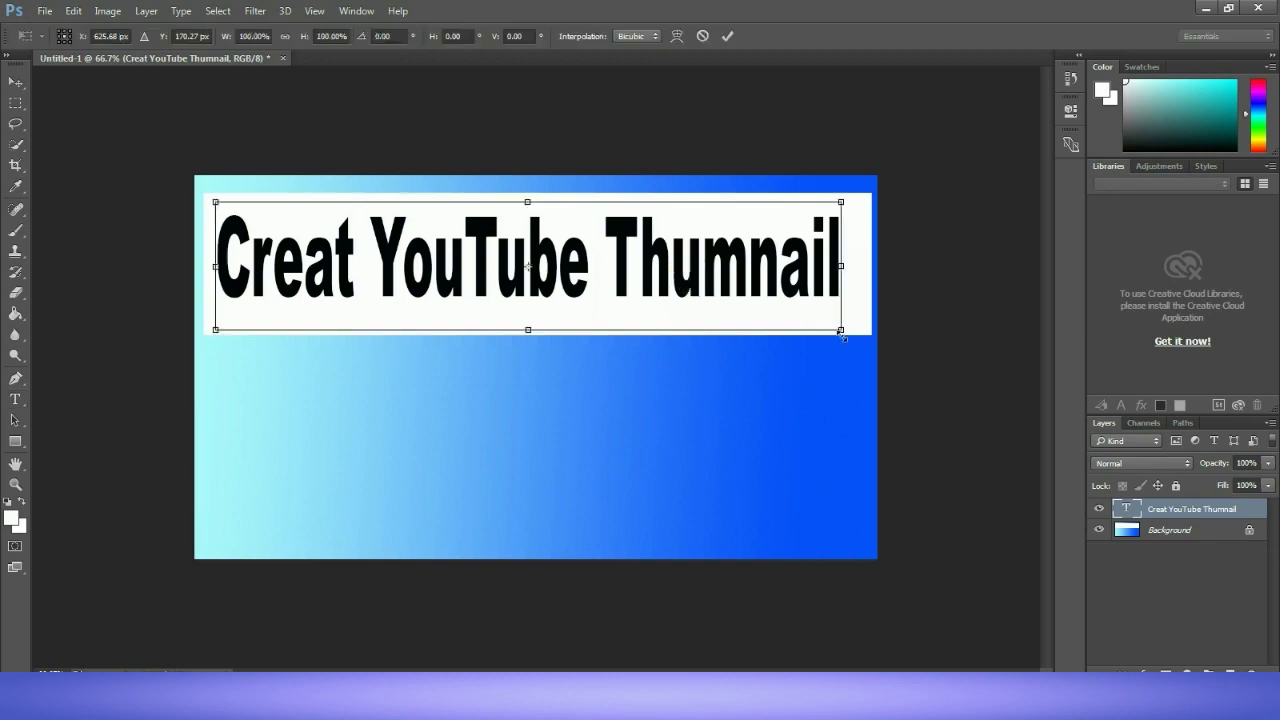
{"action": "left_click_drag", "start_coordinate": [839, 267], "coordinate": [858, 266]}
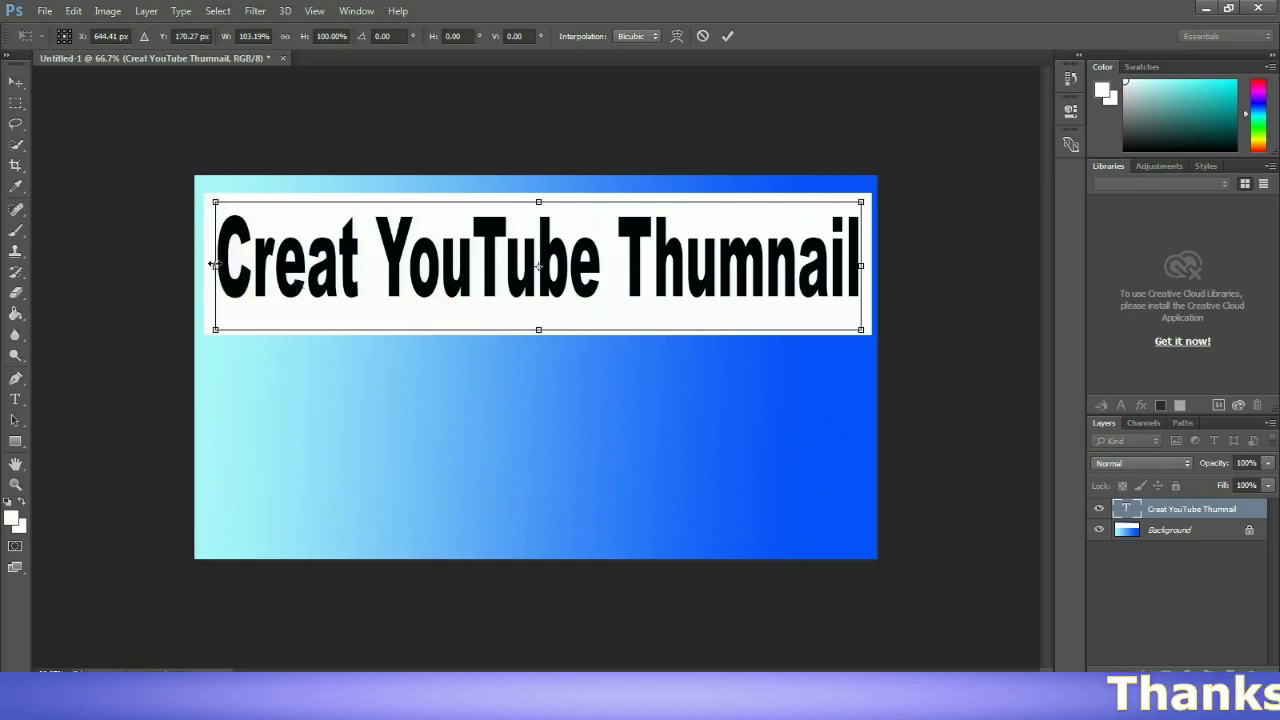
{"action": "left_click_drag", "start_coordinate": [215, 265], "coordinate": [210, 266]}
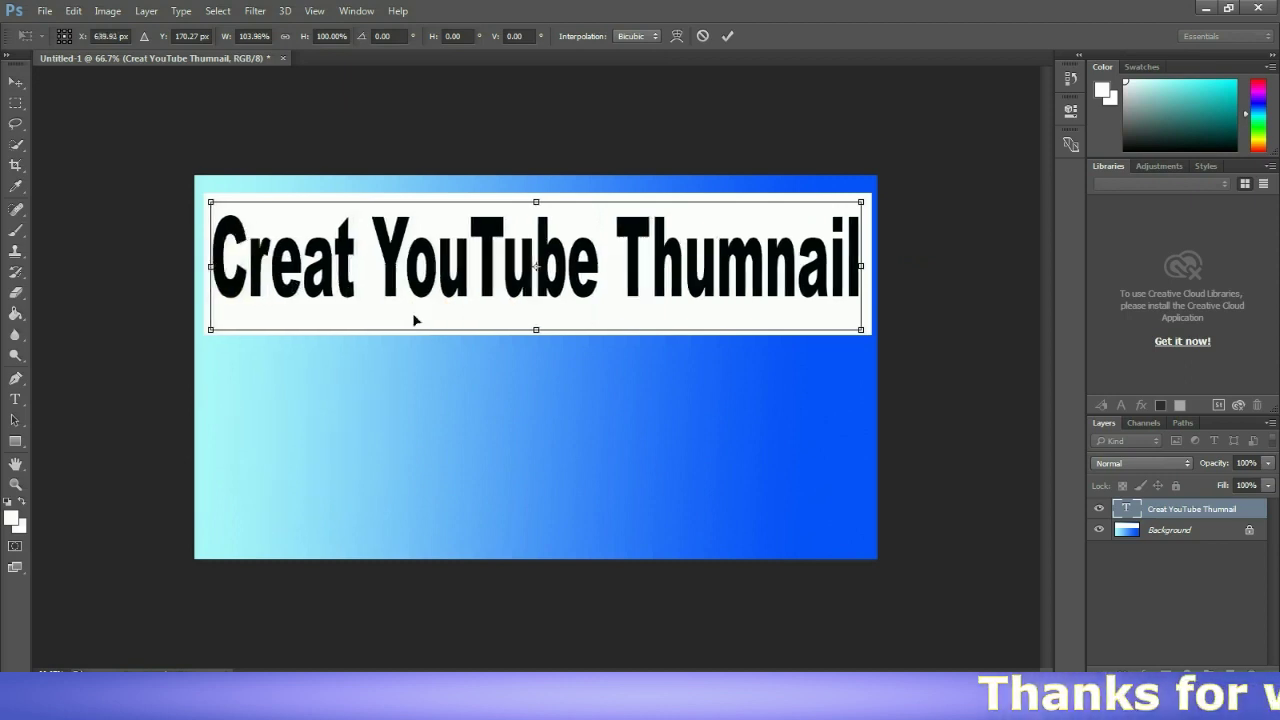
{"action": "left_click", "coordinate": [729, 36]}
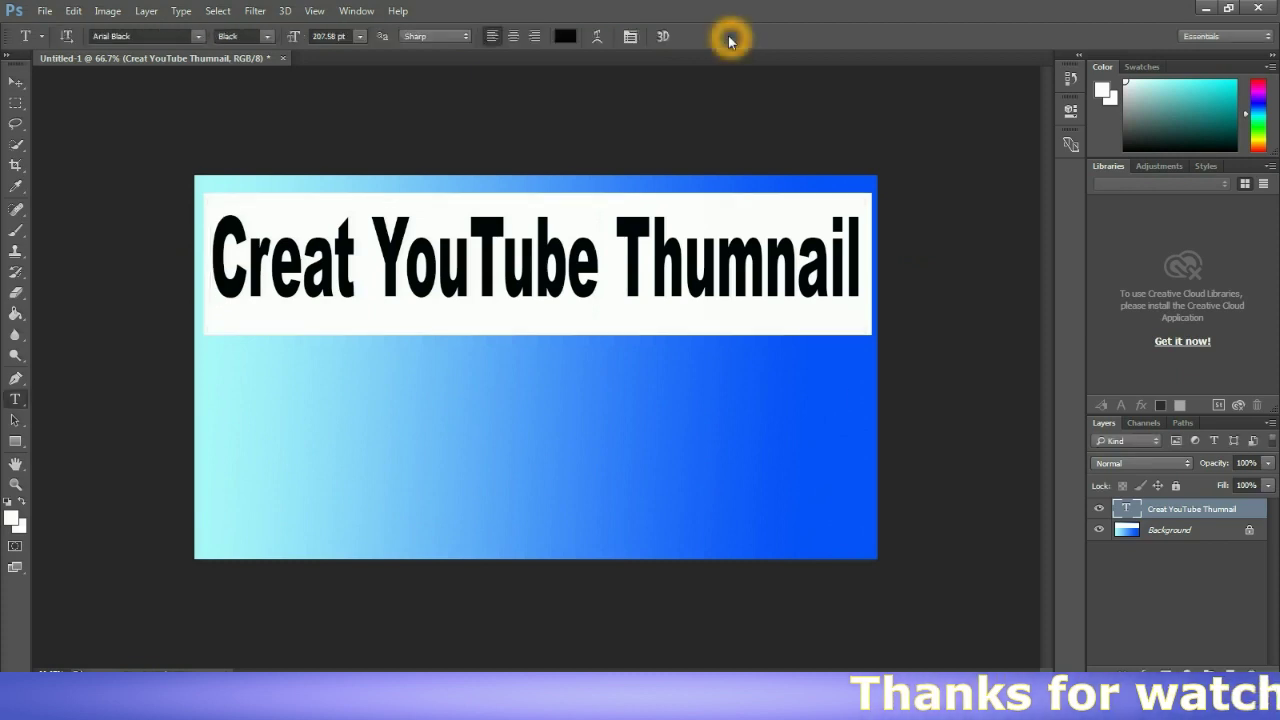
Open the title layer's blending options and add a Drop Shadow coloured blue (0b05fc).
{"action": "left_click", "coordinate": [1206, 512]}
{"action": "right_click", "coordinate": [1199, 513]}
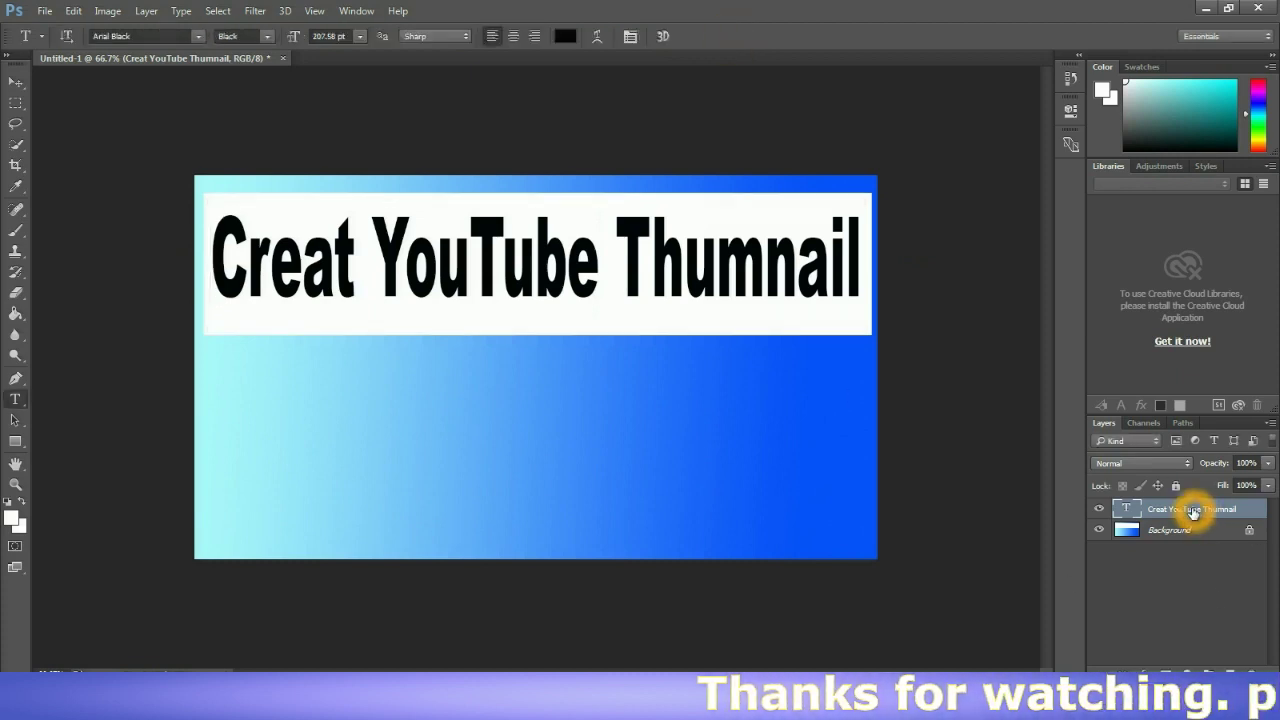
{"action": "left_click", "coordinate": [857, 113]}
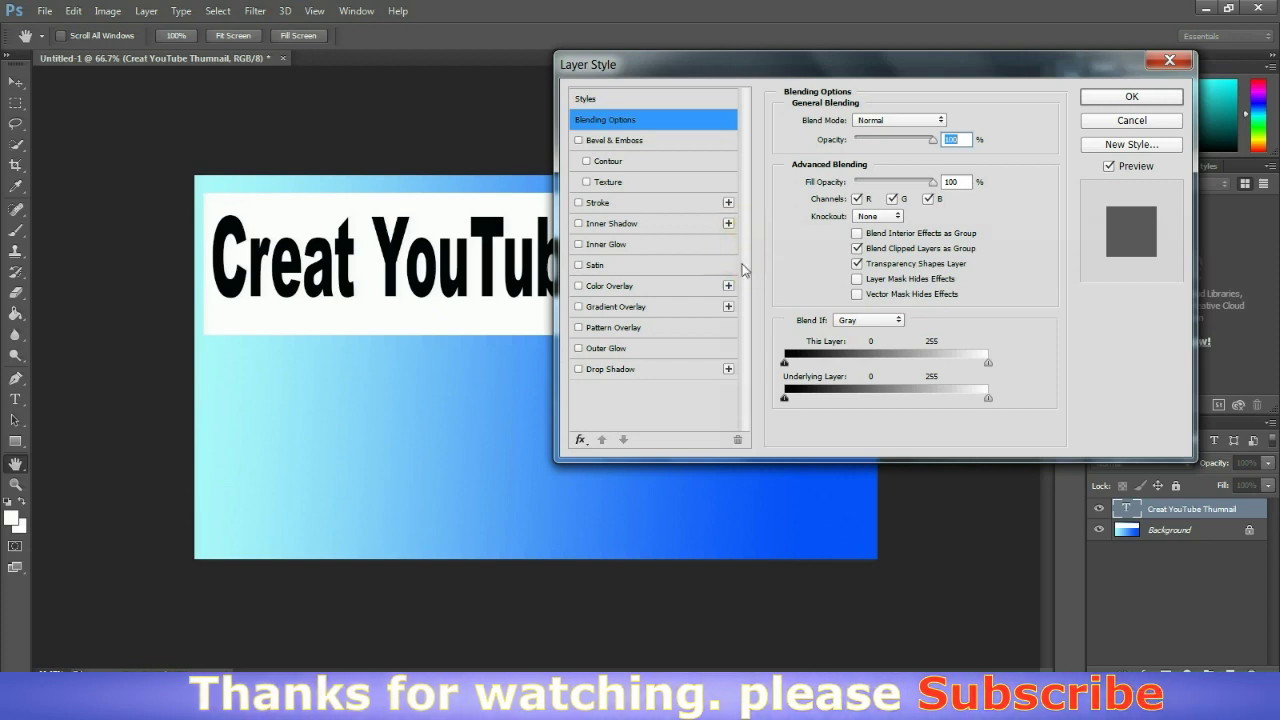
{"action": "left_click", "coordinate": [579, 369]}
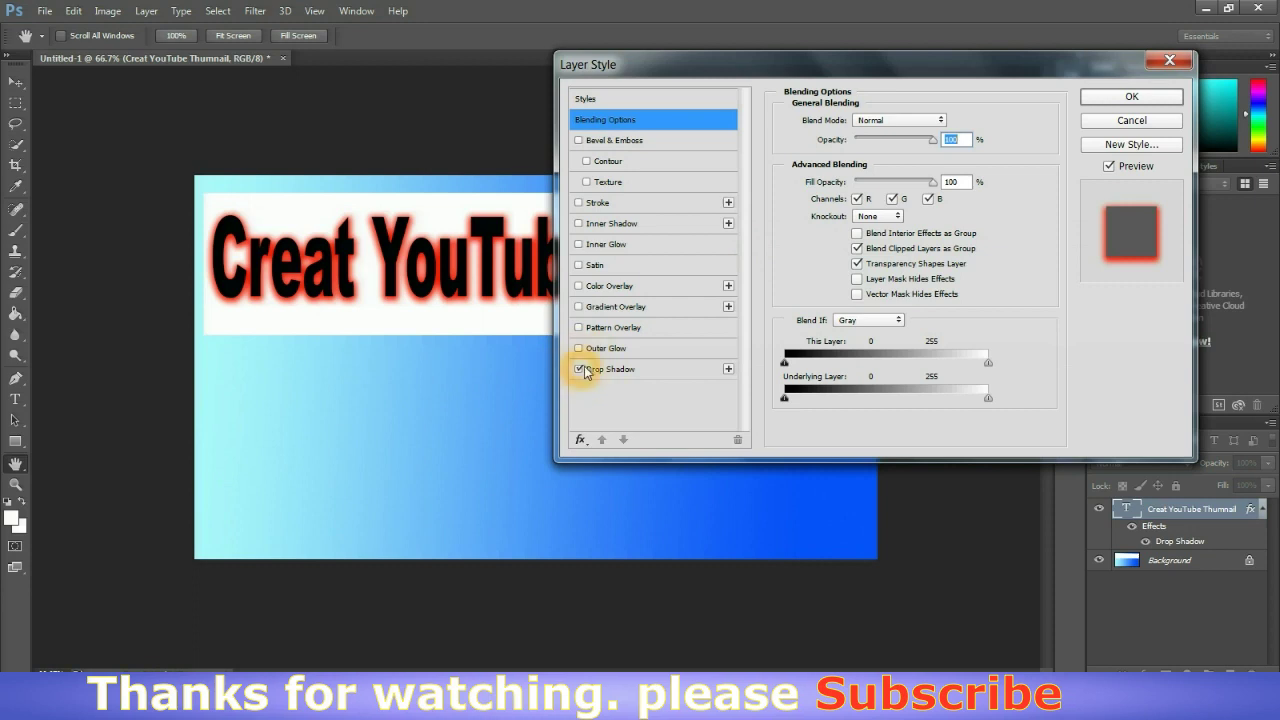
{"action": "left_click", "coordinate": [614, 370]}
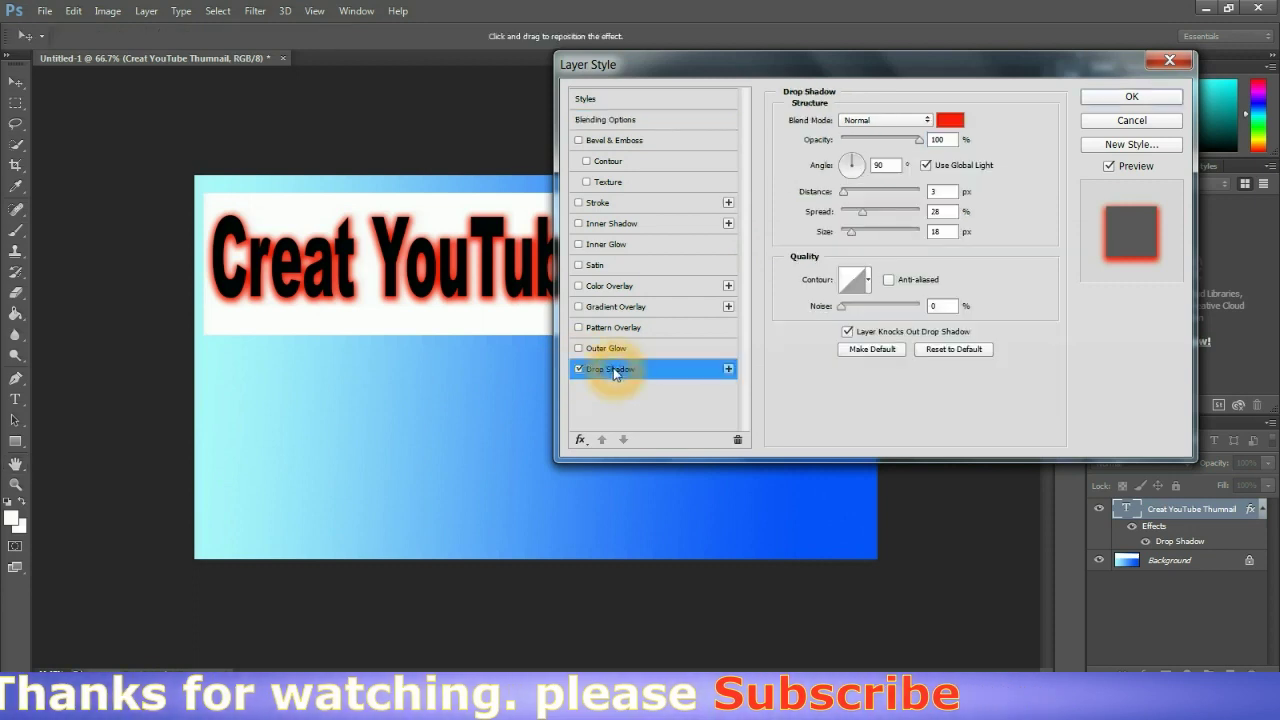
{"action": "left_click", "coordinate": [950, 120]}
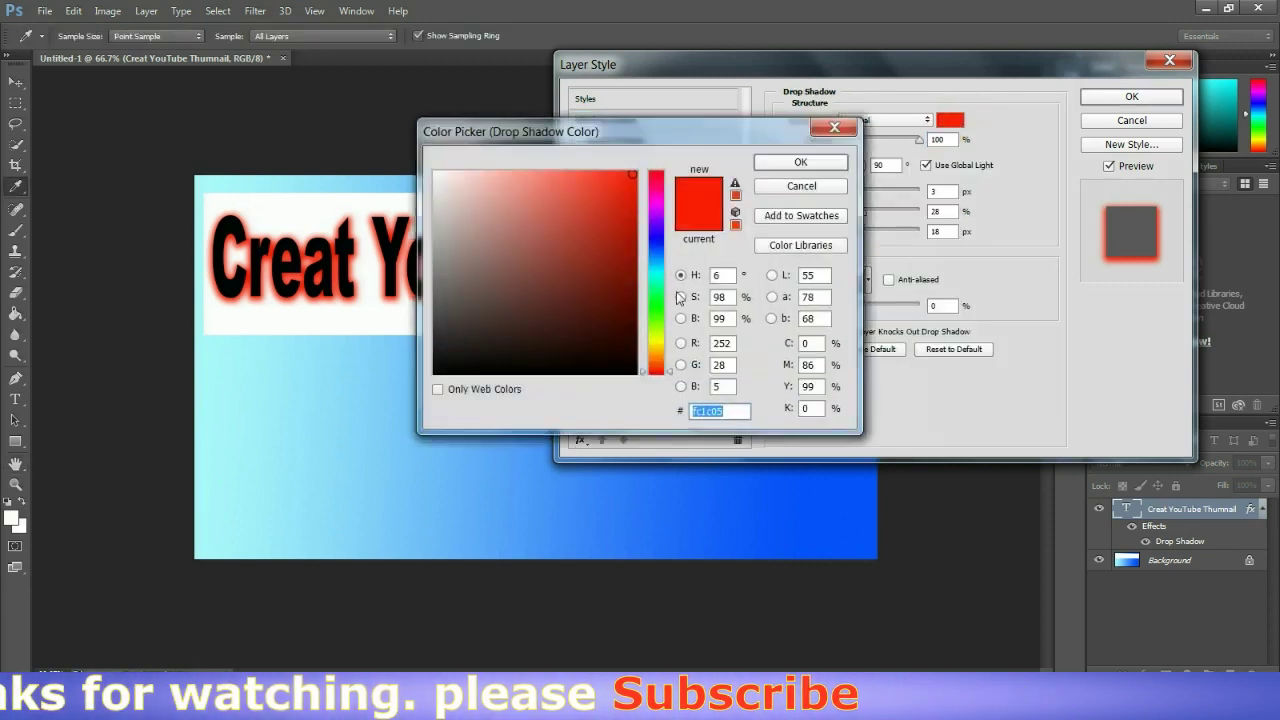
{"action": "left_click", "coordinate": [657, 240]}
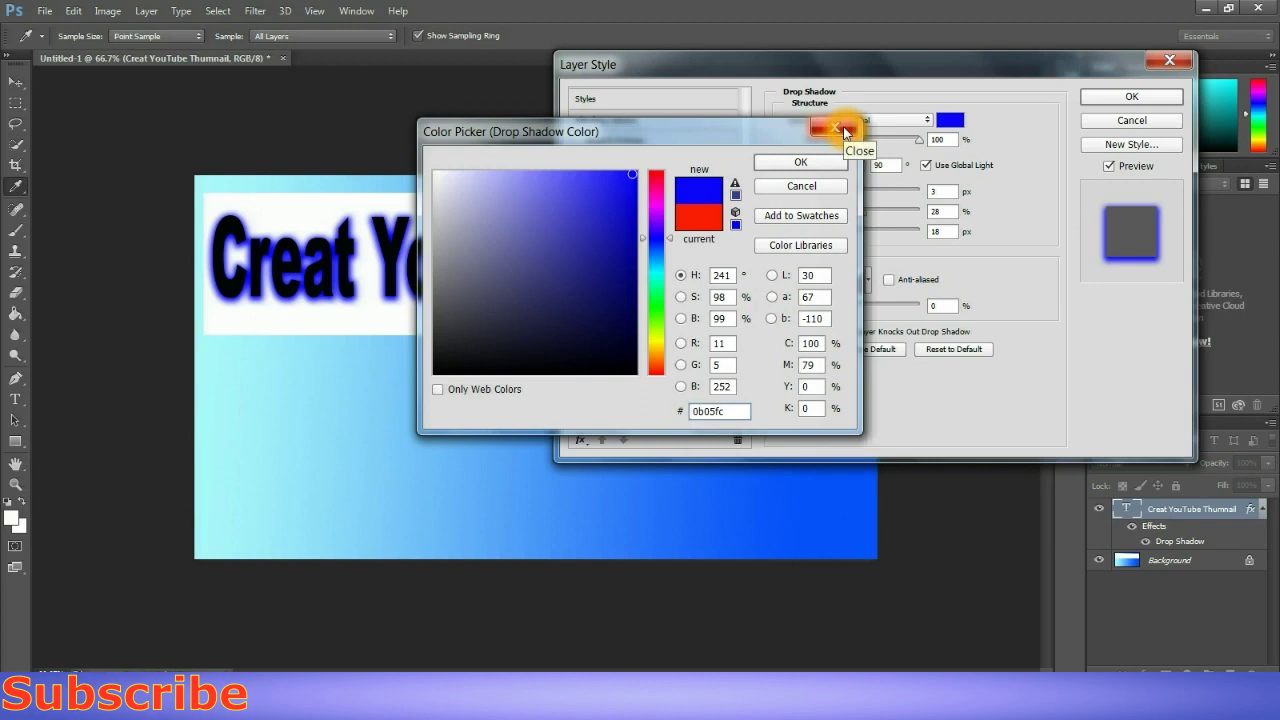
{"action": "left_click", "coordinate": [815, 168]}
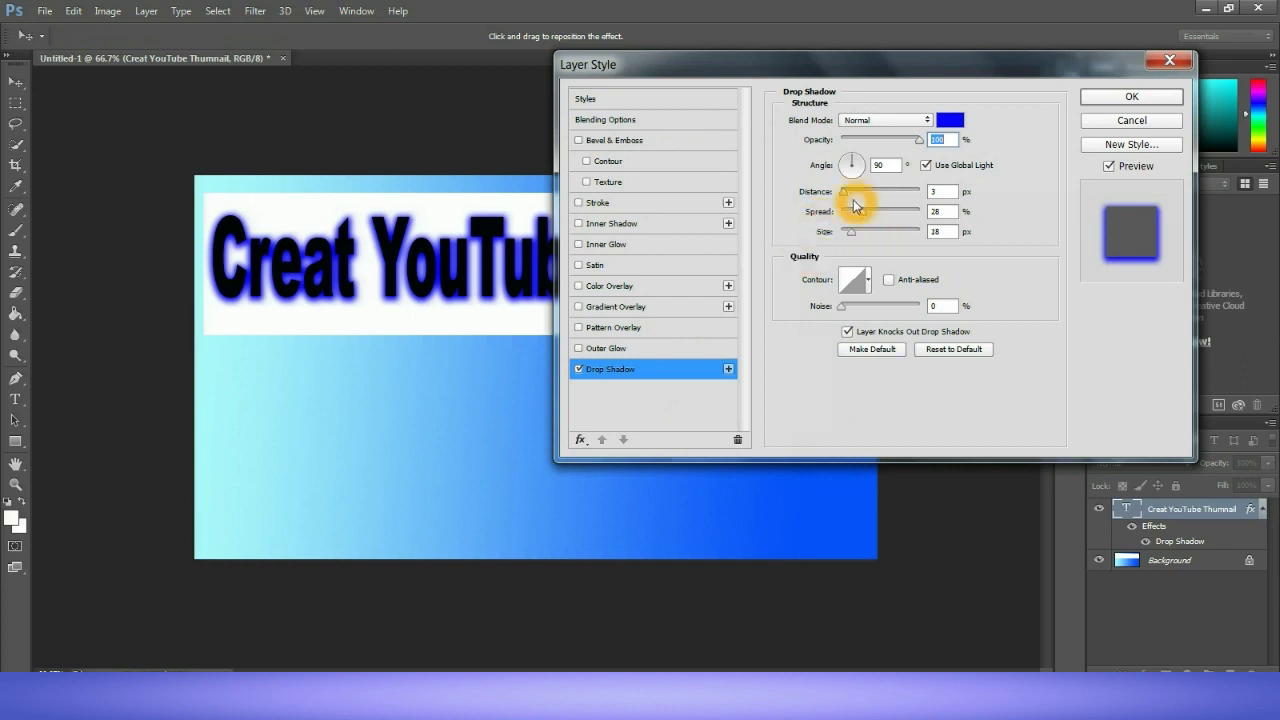
Set the drop shadow's distance to 4 px and spread to 20%, and reduce its size.
{"action": "left_click_drag", "start_coordinate": [844, 193], "coordinate": [848, 237]}
{"action": "left_click", "coordinate": [859, 212]}
{"action": "left_click", "coordinate": [840, 219]}
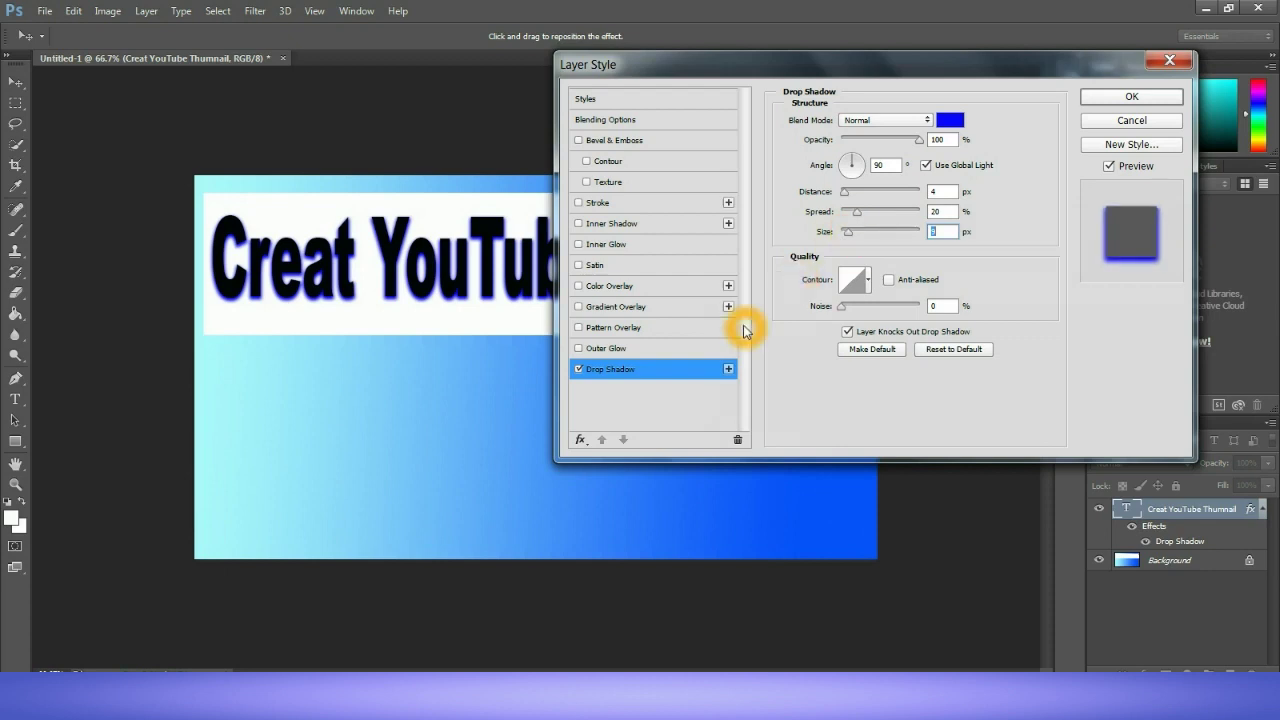
Add a black (000000) Stroke effect to the title, adjust its size, and apply the layer style.
{"action": "left_click", "coordinate": [580, 203]}
{"action": "left_click", "coordinate": [643, 203]}
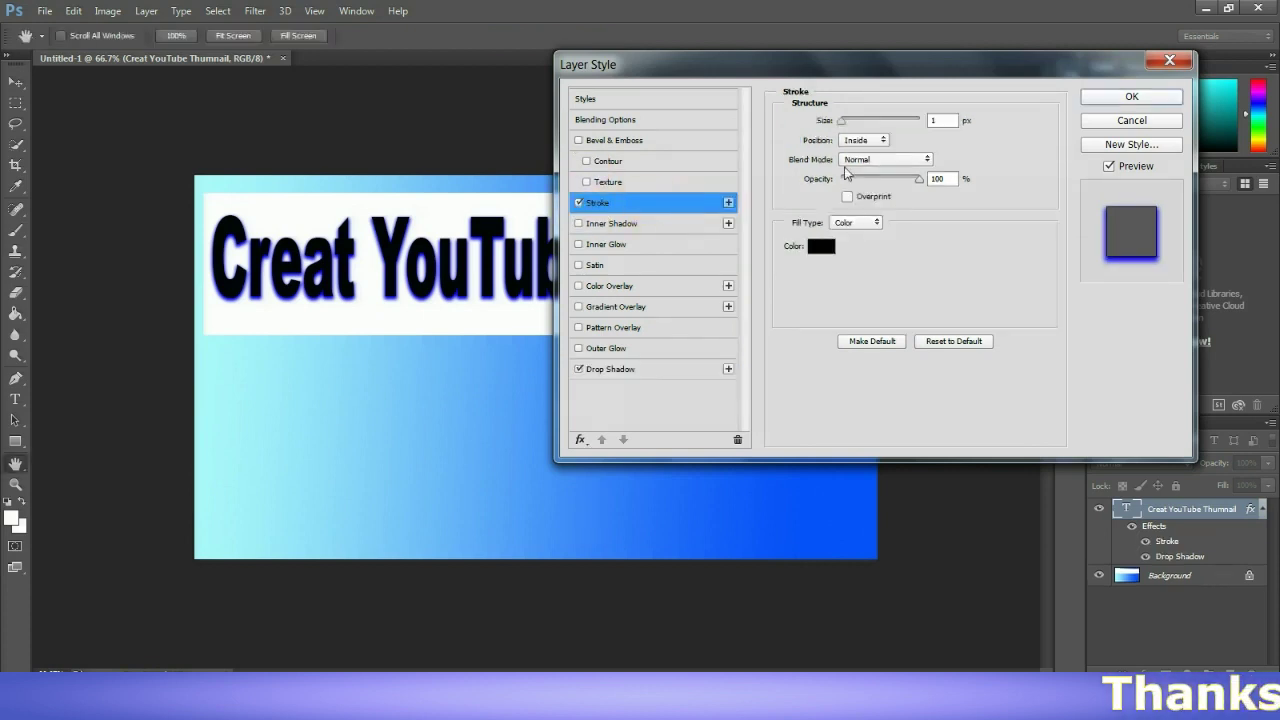
{"action": "left_click", "coordinate": [825, 246]}
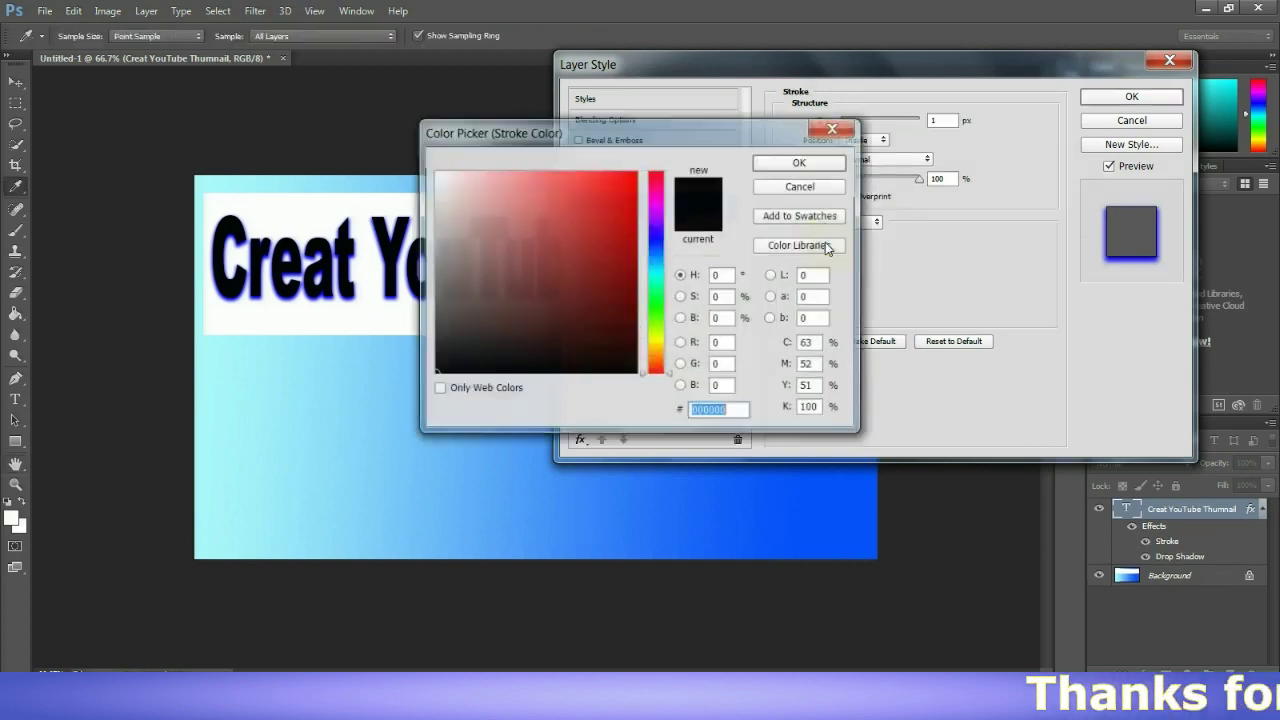
{"action": "left_click", "coordinate": [656, 244]}
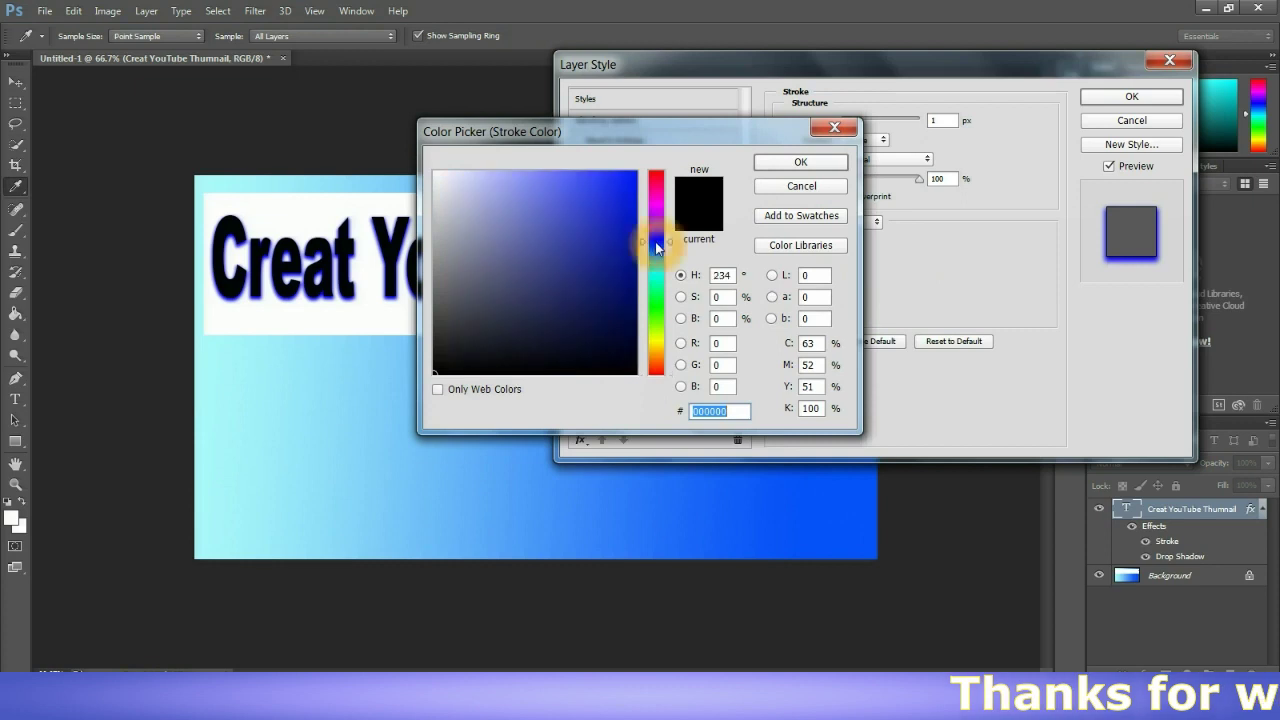
{"action": "left_click", "coordinate": [800, 162]}
{"action": "mouse_move", "coordinate": [843, 123]}
{"action": "left_mouse_down"}
{"action": "mouse_move", "coordinate": [909, 130]}
{"action": "mouse_move", "coordinate": [849, 126]}
{"action": "left_mouse_up"}
{"action": "left_click", "coordinate": [1122, 96]}
Draw a wide, short rectangular selection below the white box, spanning about two thirds of the canvas width from its left side.
{"action": "key", "text": "t"}
{"action": "left_click", "coordinate": [713, 393]}
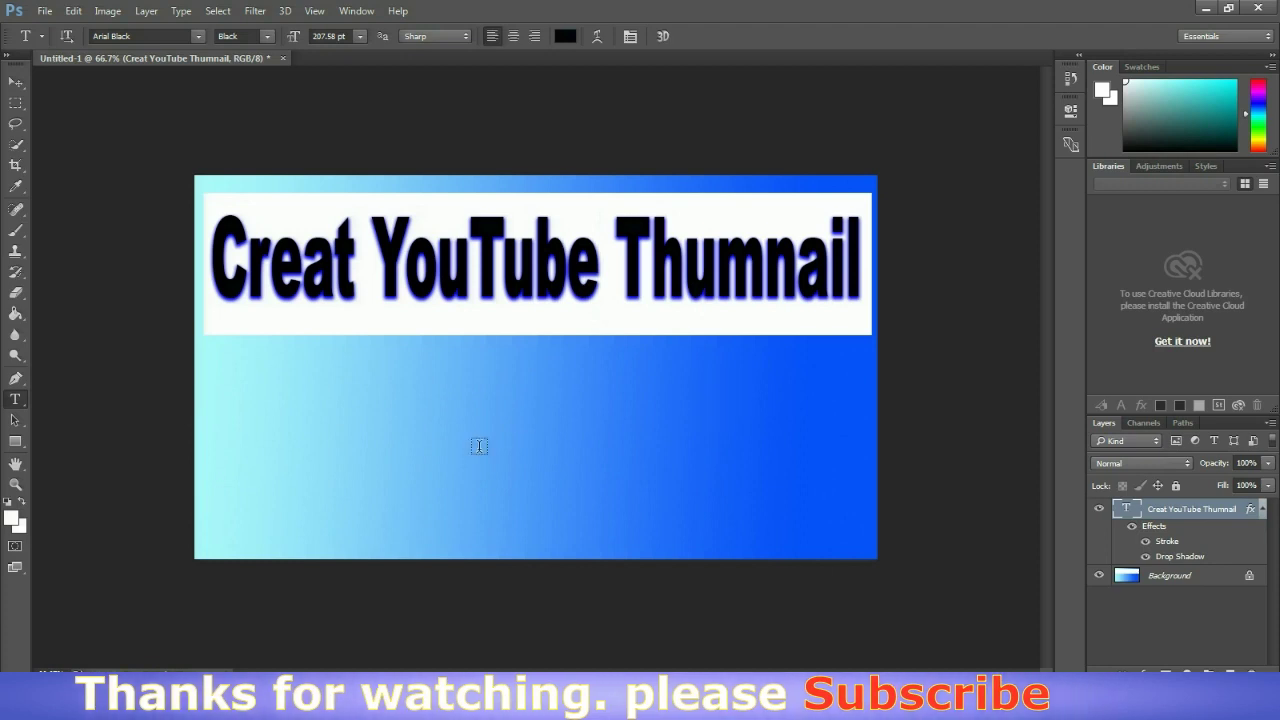
{"action": "left_click", "coordinate": [15, 103]}
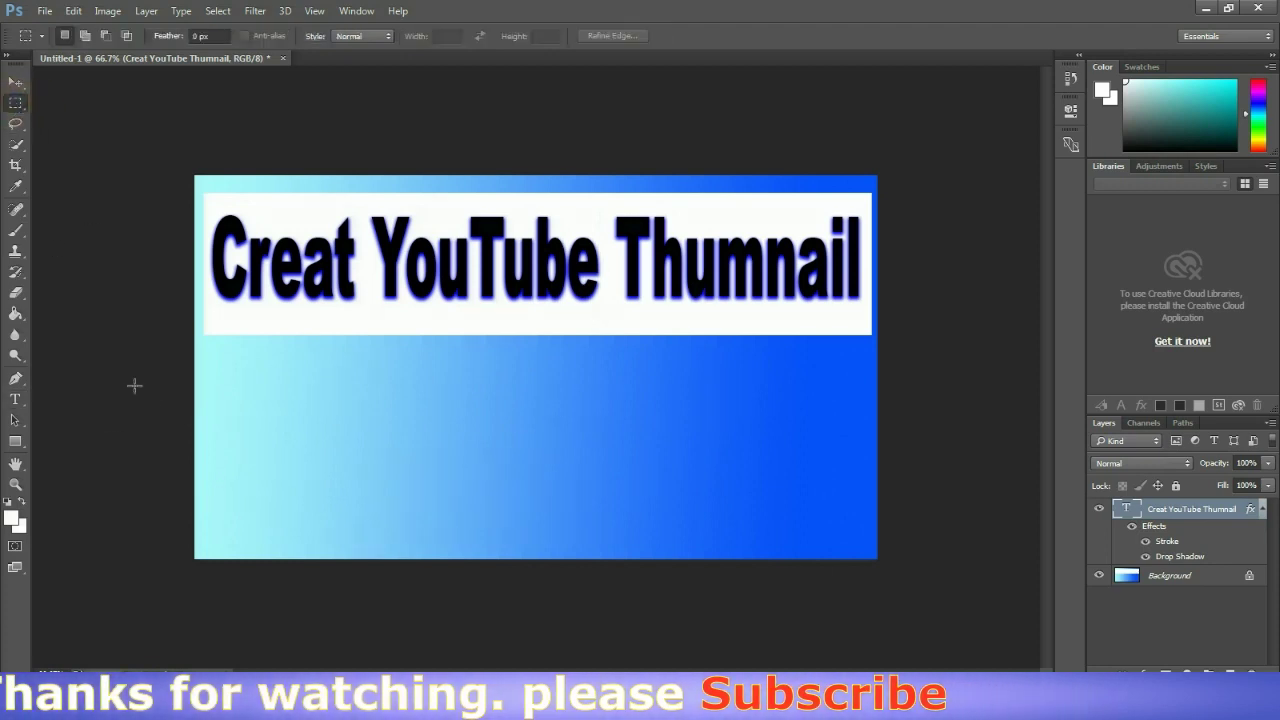
{"action": "left_click", "coordinate": [235, 380]}
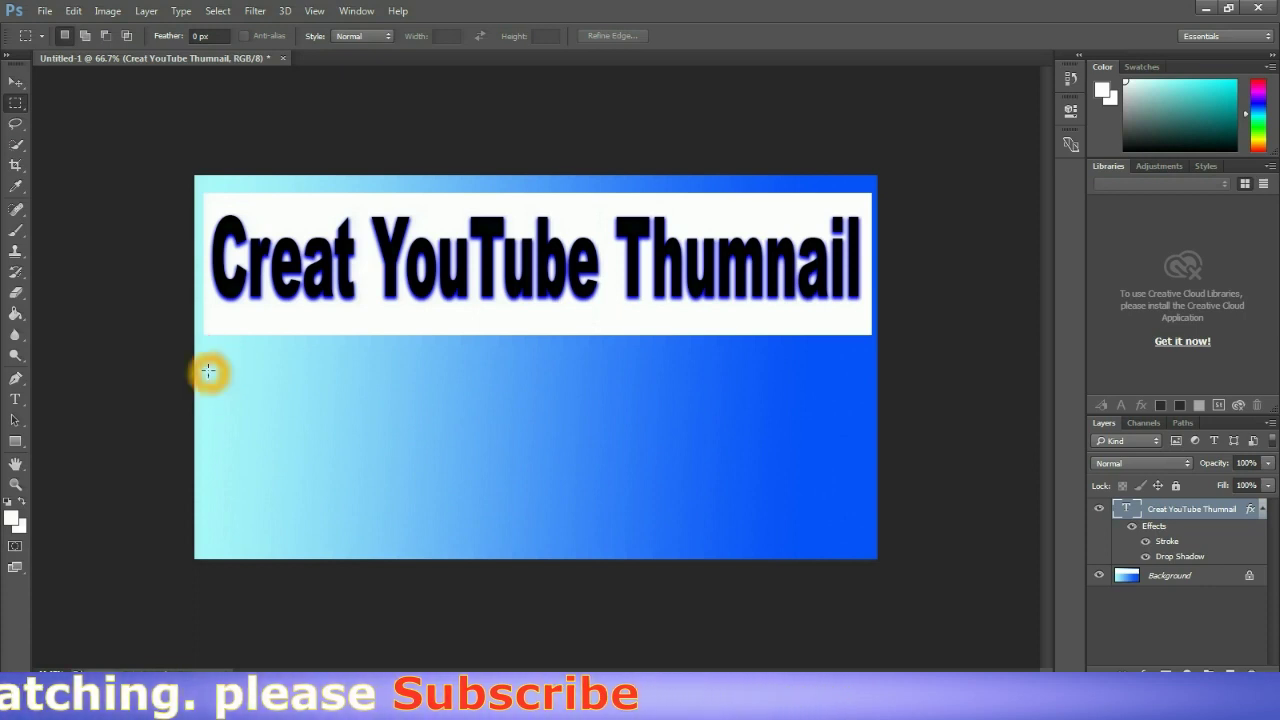
{"action": "left_click_drag", "start_coordinate": [208, 370], "coordinate": [670, 432]}
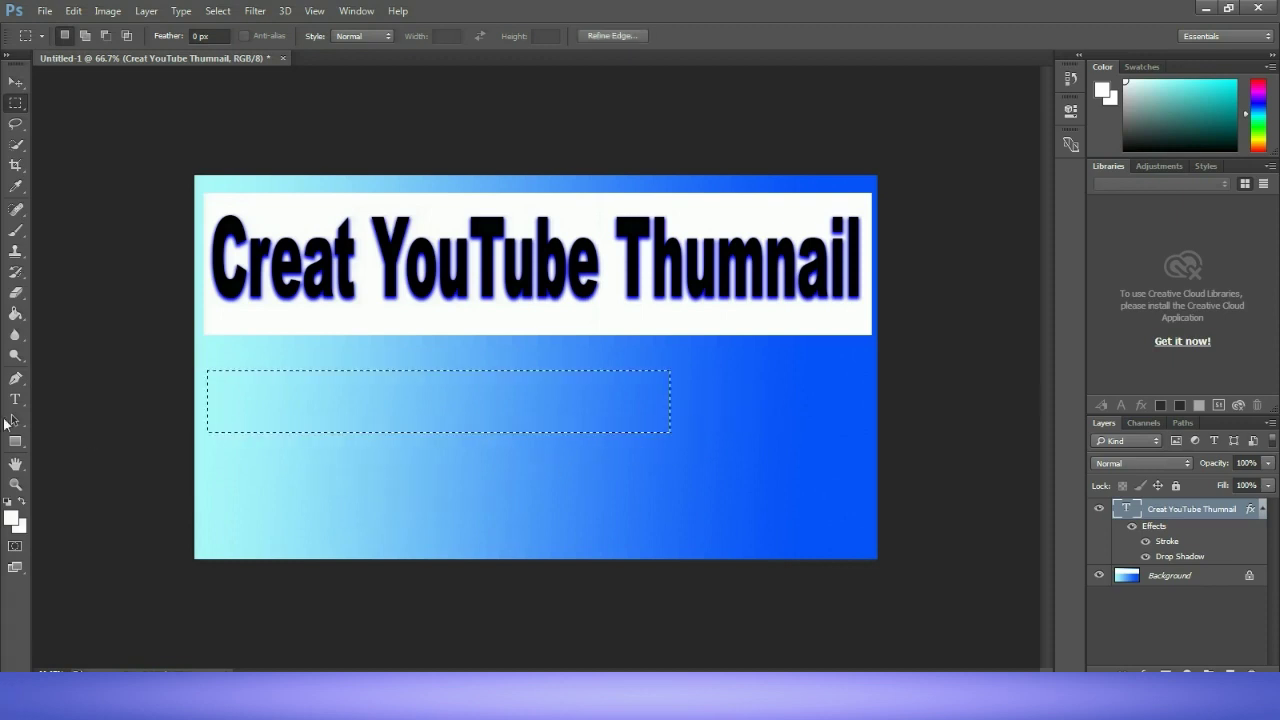
Fill the selection on the Background layer with near-black (000303) using the Paint Bucket, and deselect.
{"action": "left_click", "coordinate": [15, 313]}
{"action": "left_click", "coordinate": [10, 514]}
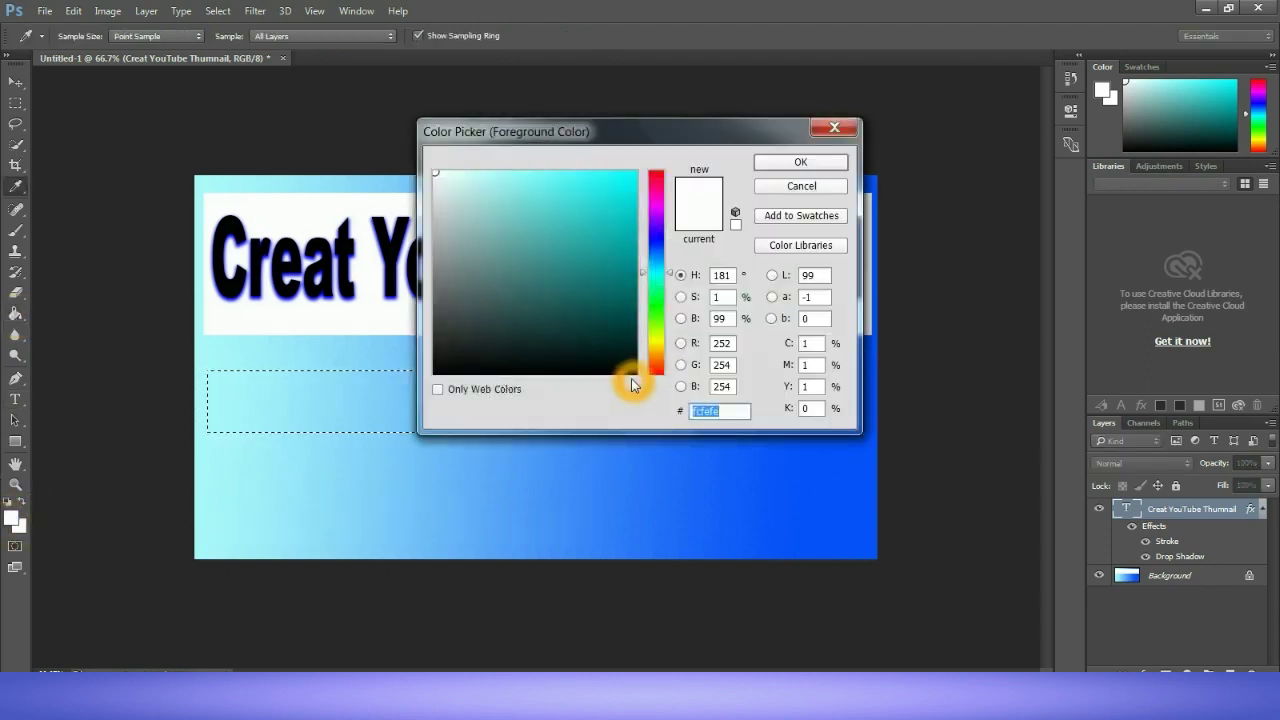
{"action": "left_click", "coordinate": [635, 372]}
{"action": "left_click", "coordinate": [806, 163]}
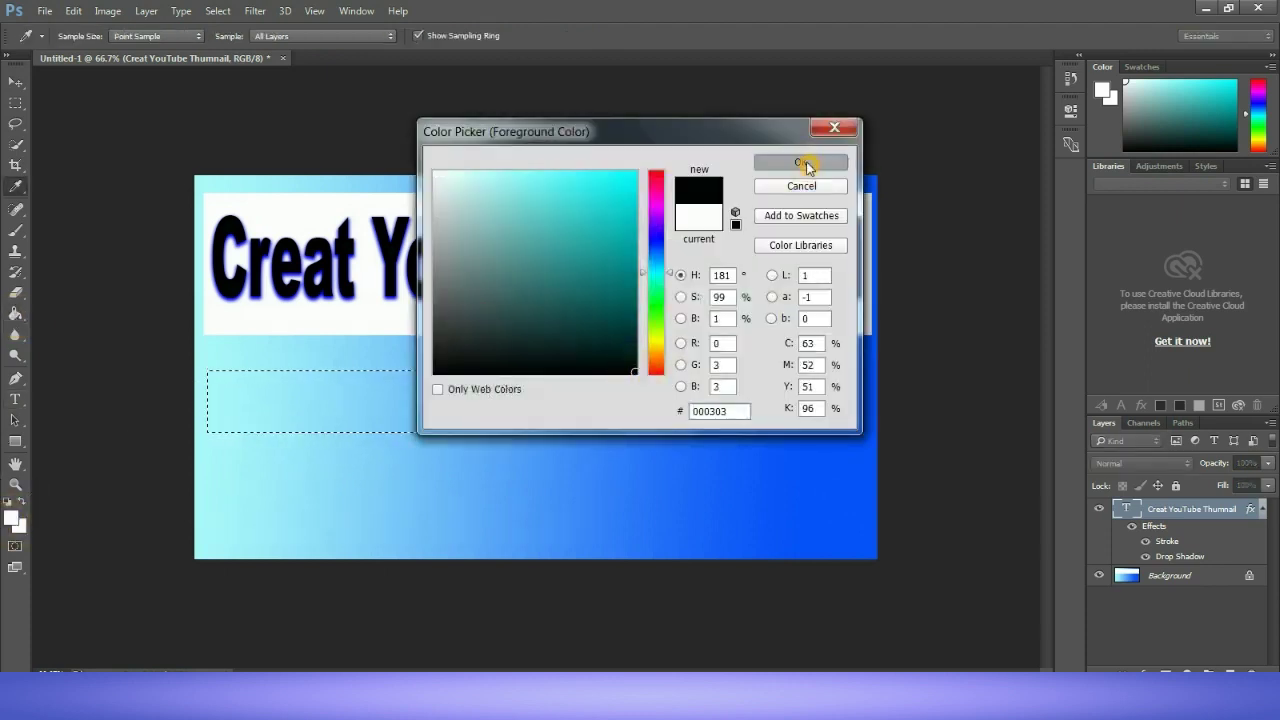
{"action": "left_click", "coordinate": [1180, 575]}
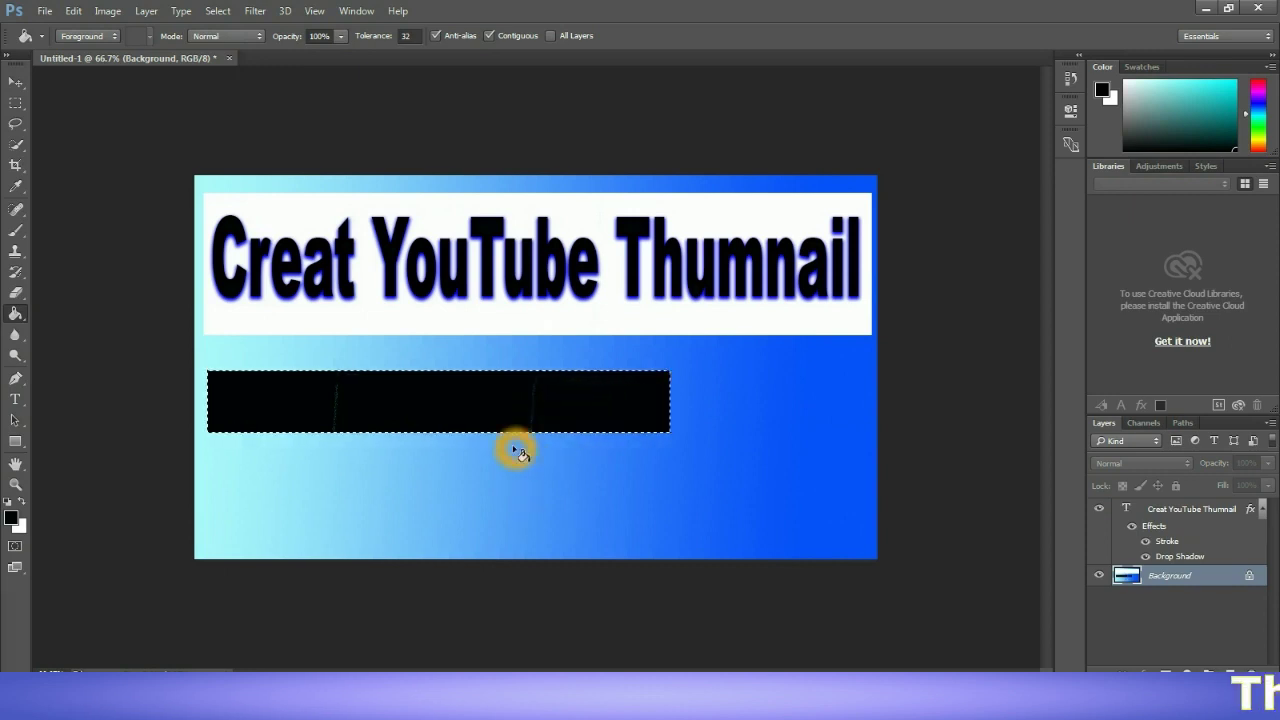
{"action": "left_click", "coordinate": [60, 519]}
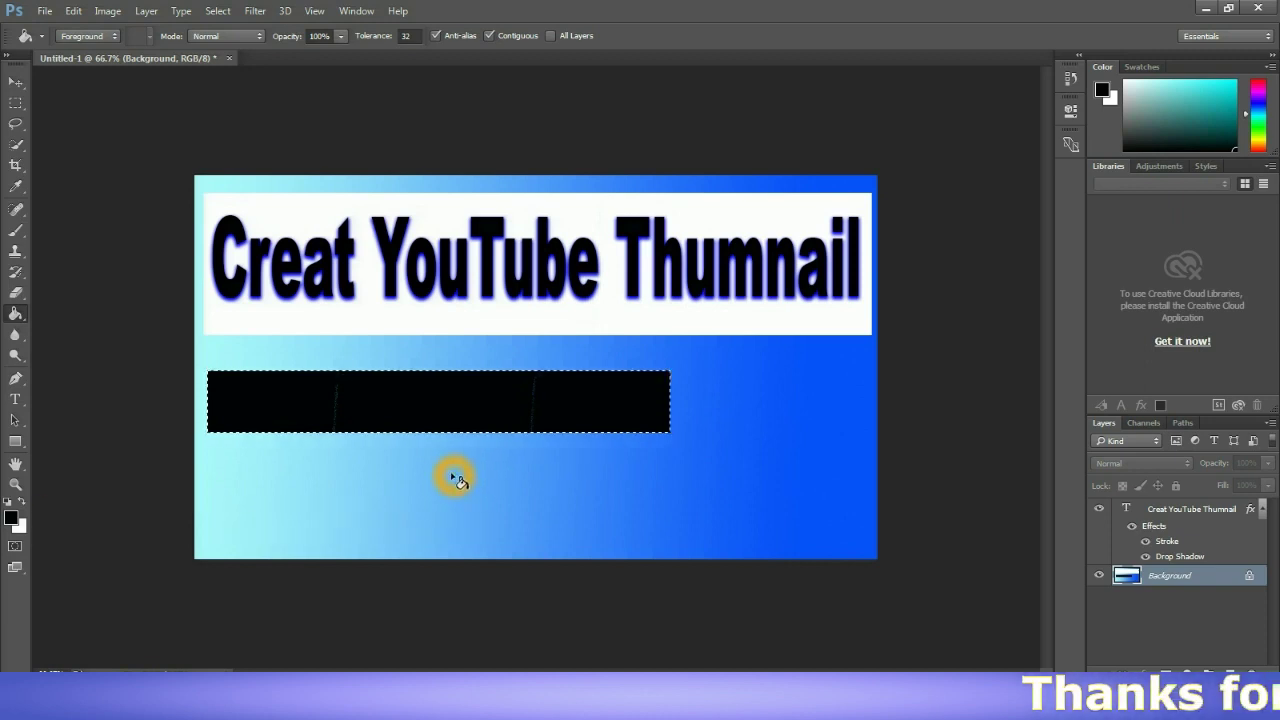
Add the text "Adobe PhotoShop" in white over the black bar and commit it.
{"action": "left_click", "coordinate": [15, 400]}
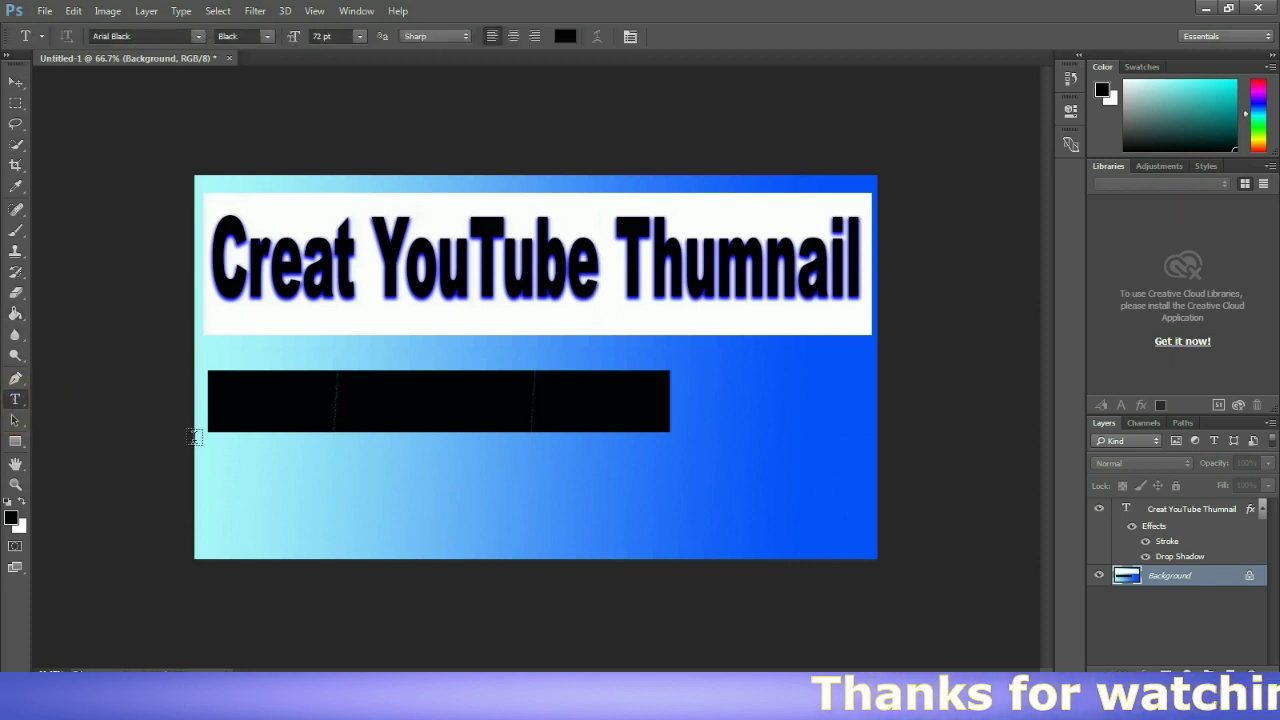
{"action": "left_click", "coordinate": [416, 398]}
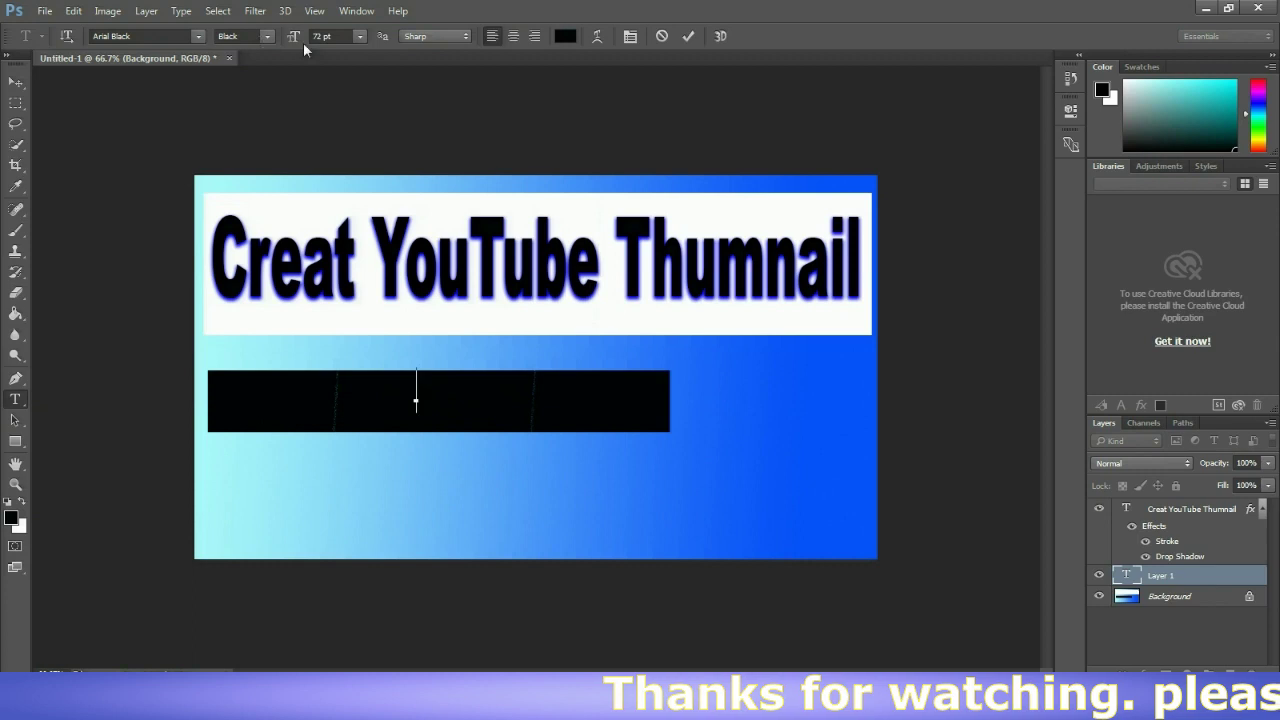
{"action": "left_click", "coordinate": [629, 436]}
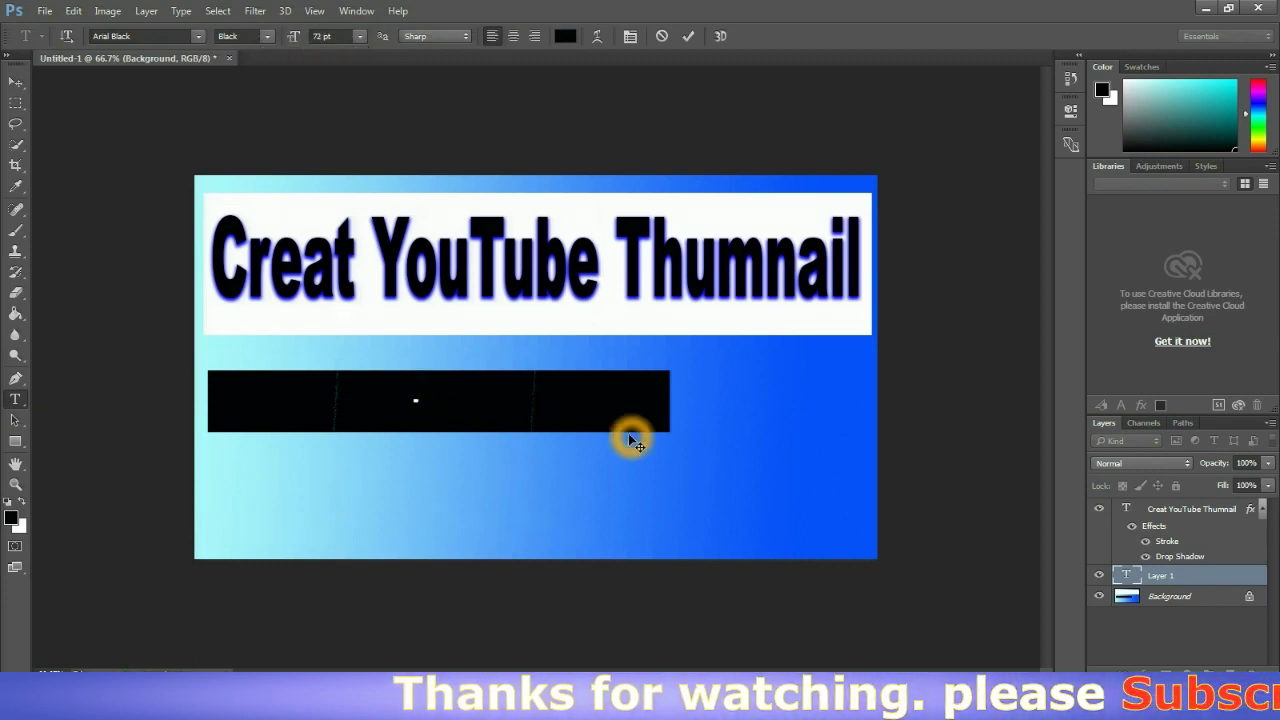
{"action": "left_click", "coordinate": [566, 37]}
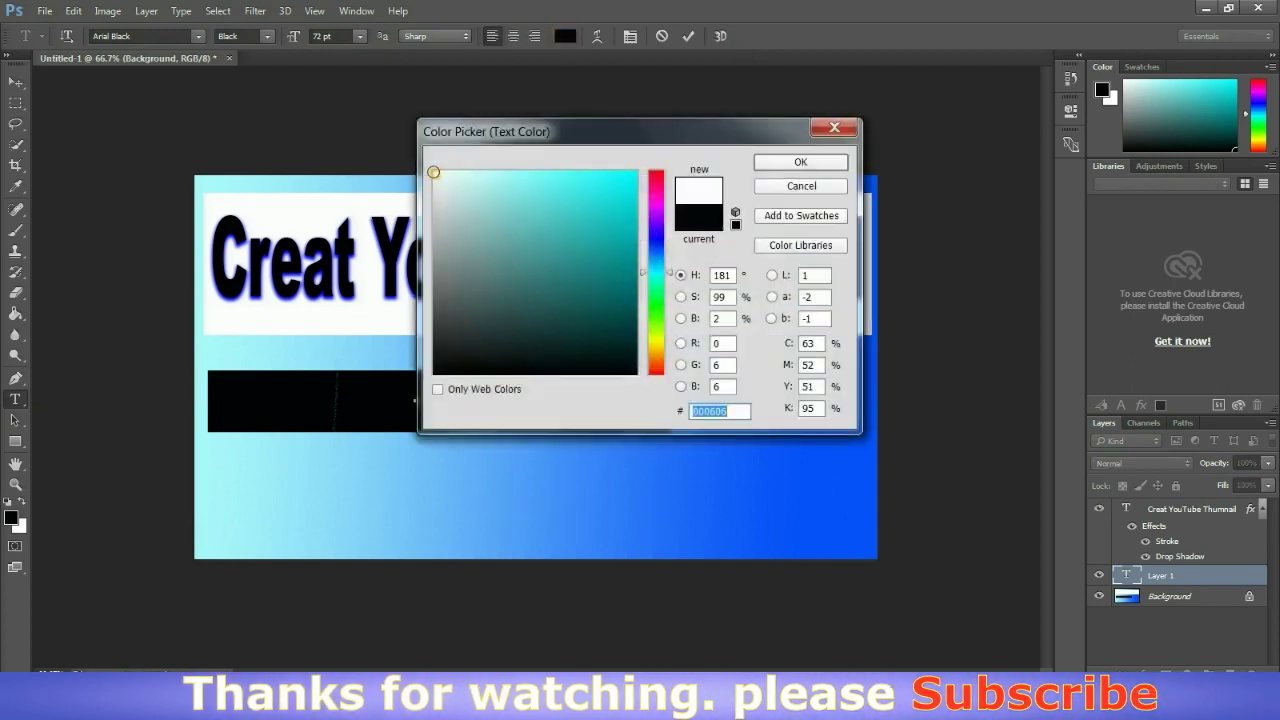
{"action": "left_click", "coordinate": [435, 174]}
{"action": "left_click", "coordinate": [800, 162]}
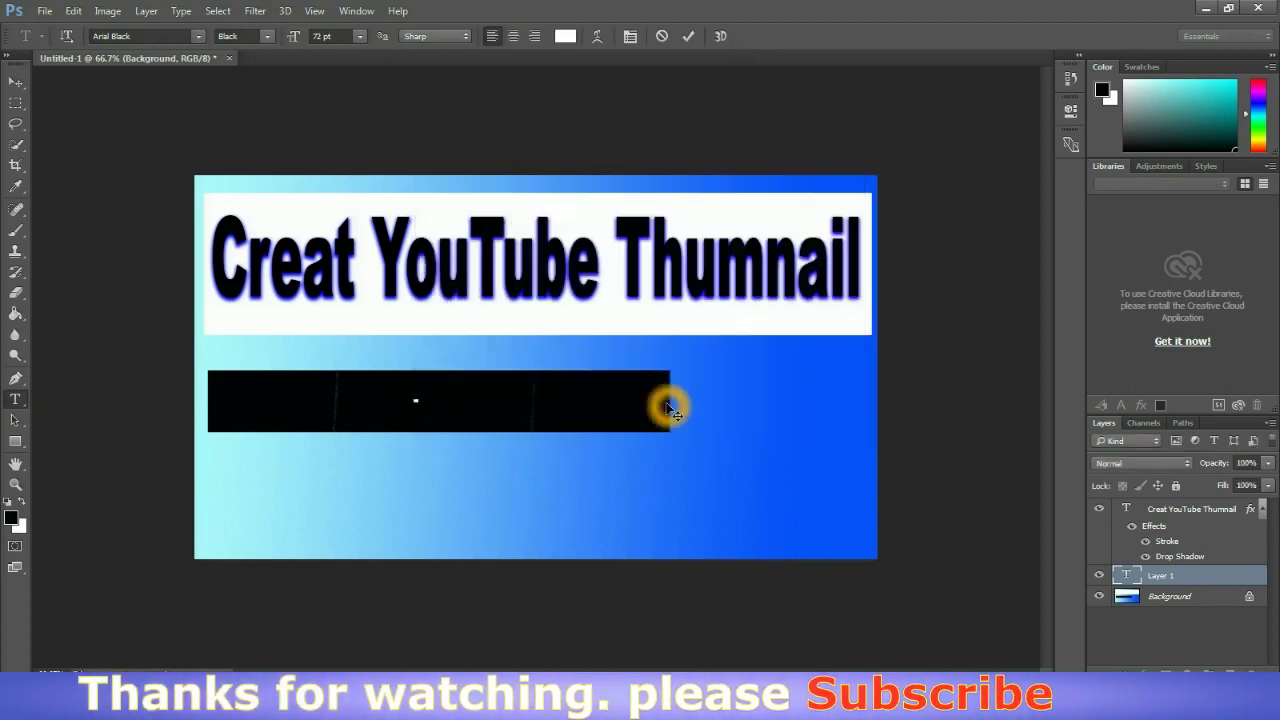
{"action": "type", "text": "sdobe P"}
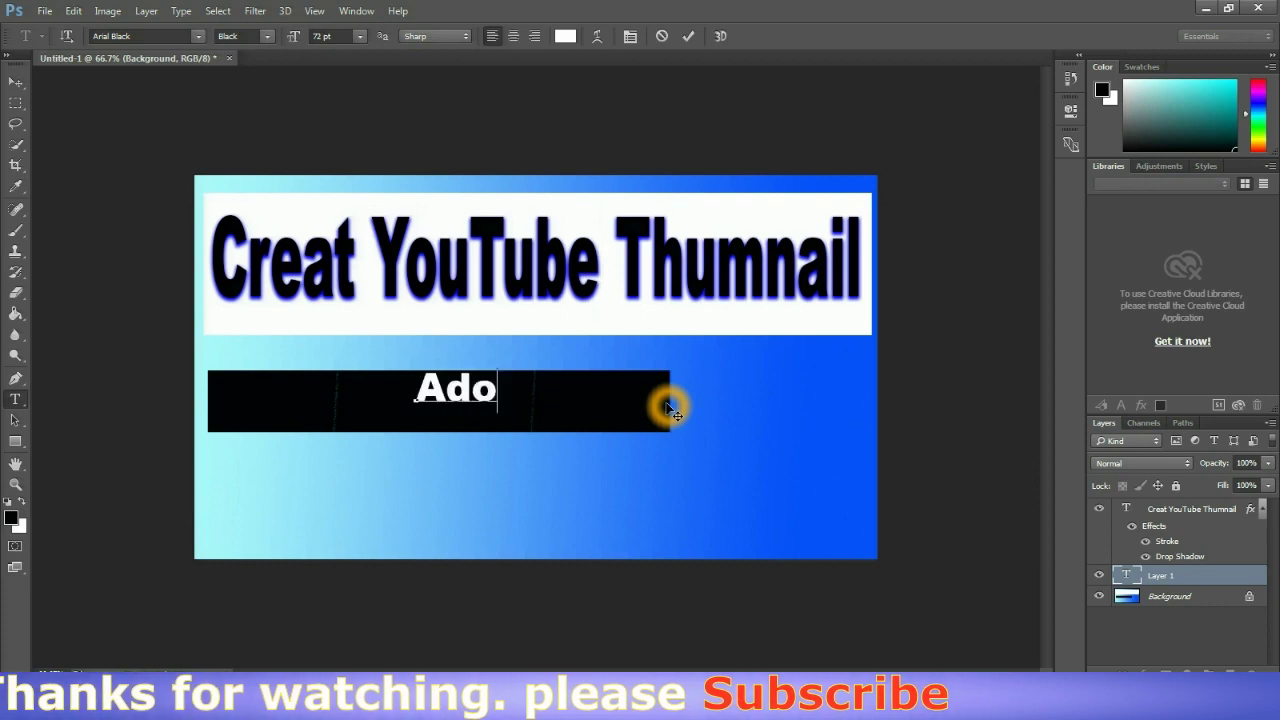
{"action": "type", "text": "hotoS"}
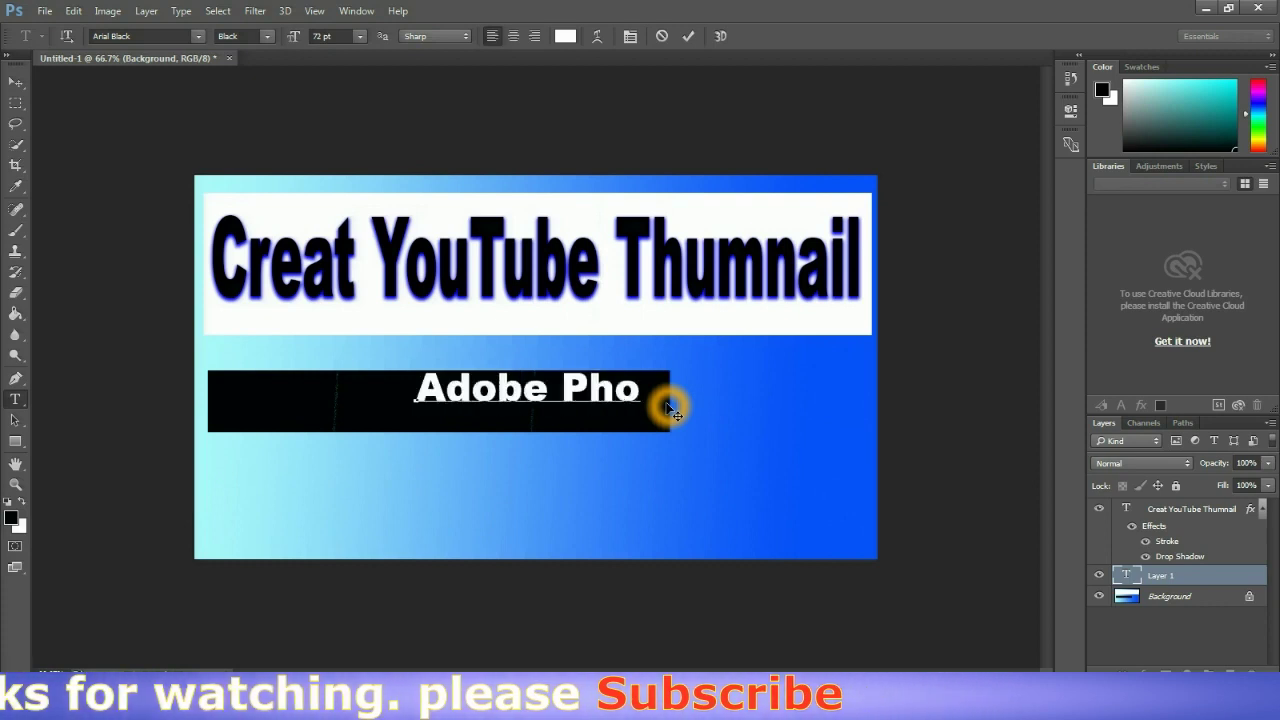
{"action": "type", "text": "op"}
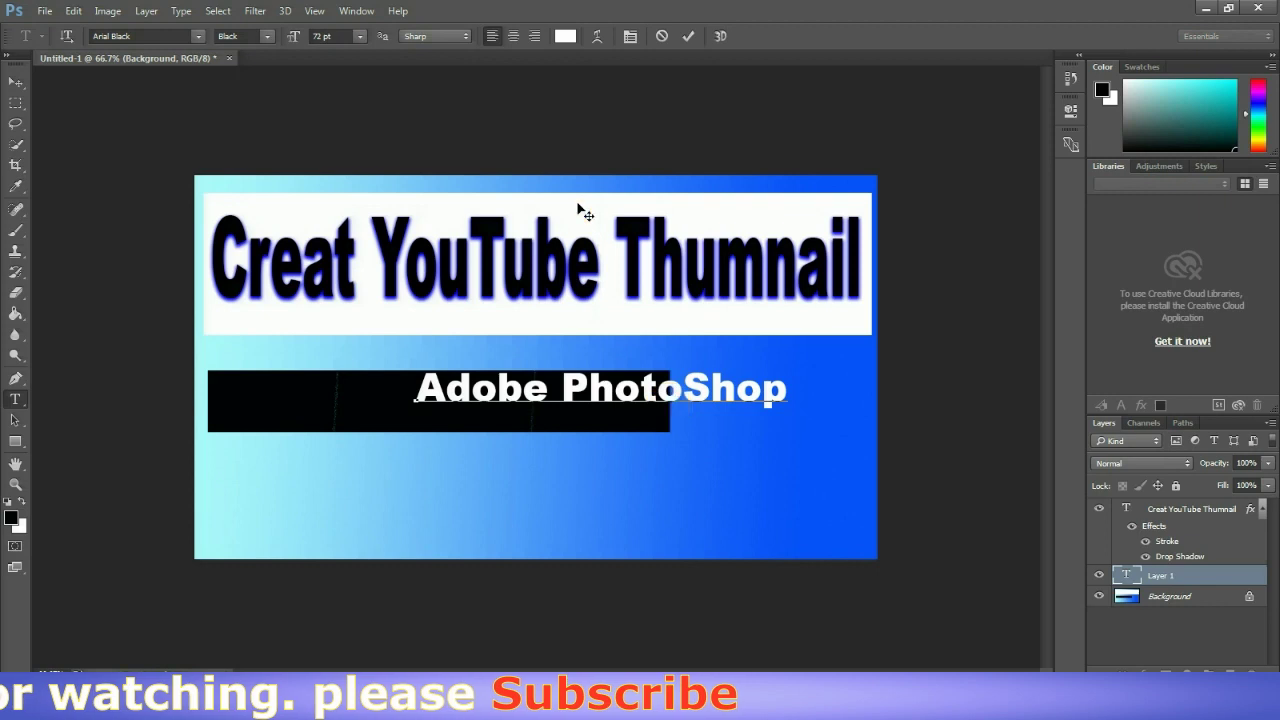
{"action": "left_click", "coordinate": [691, 37]}
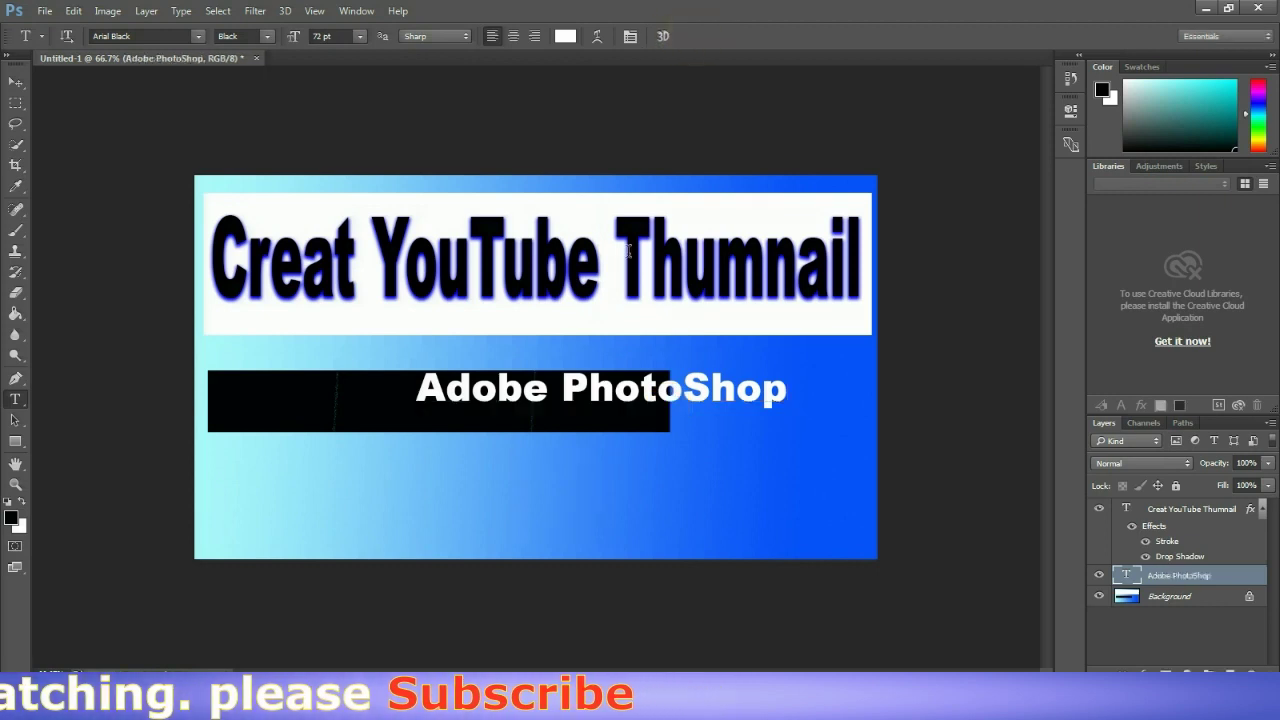
Free-transform the "Adobe PhotoShop" text into the black bar, scaling it to about 112% width and 123% height, and apply it.
{"action": "key", "text": "ctrl+t"}
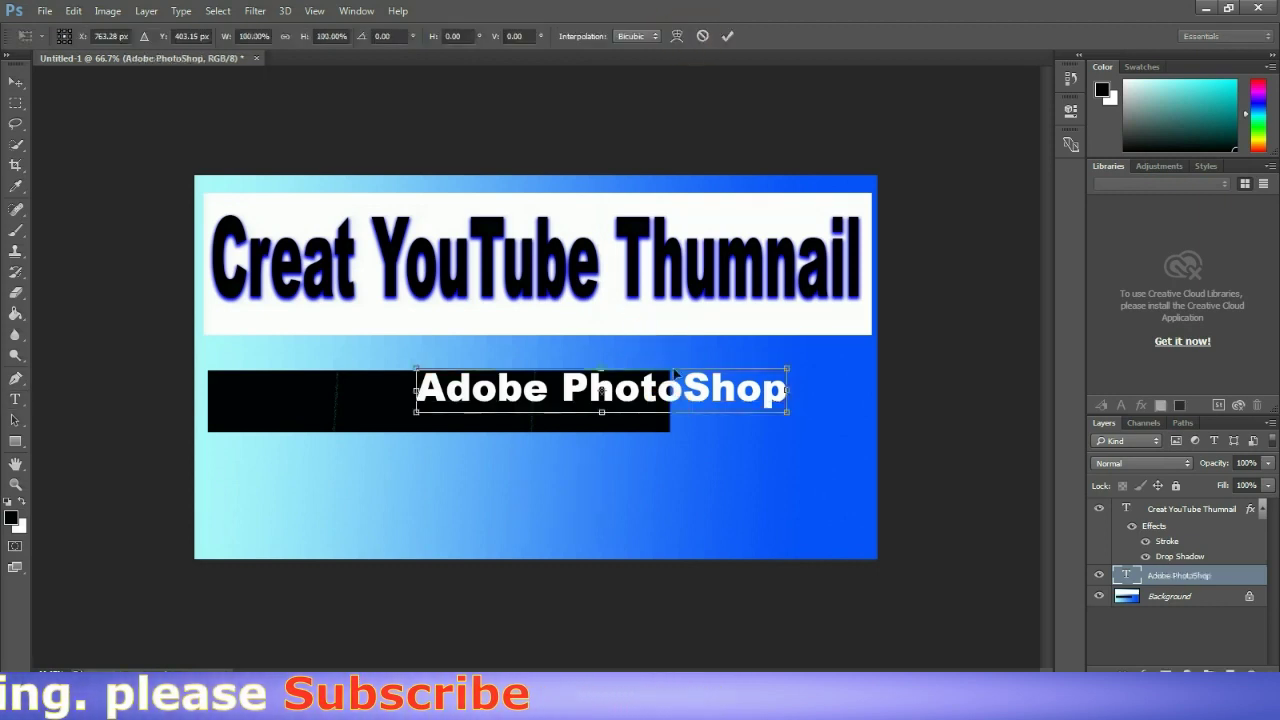
{"action": "left_click_drag", "start_coordinate": [712, 396], "coordinate": [514, 406]}
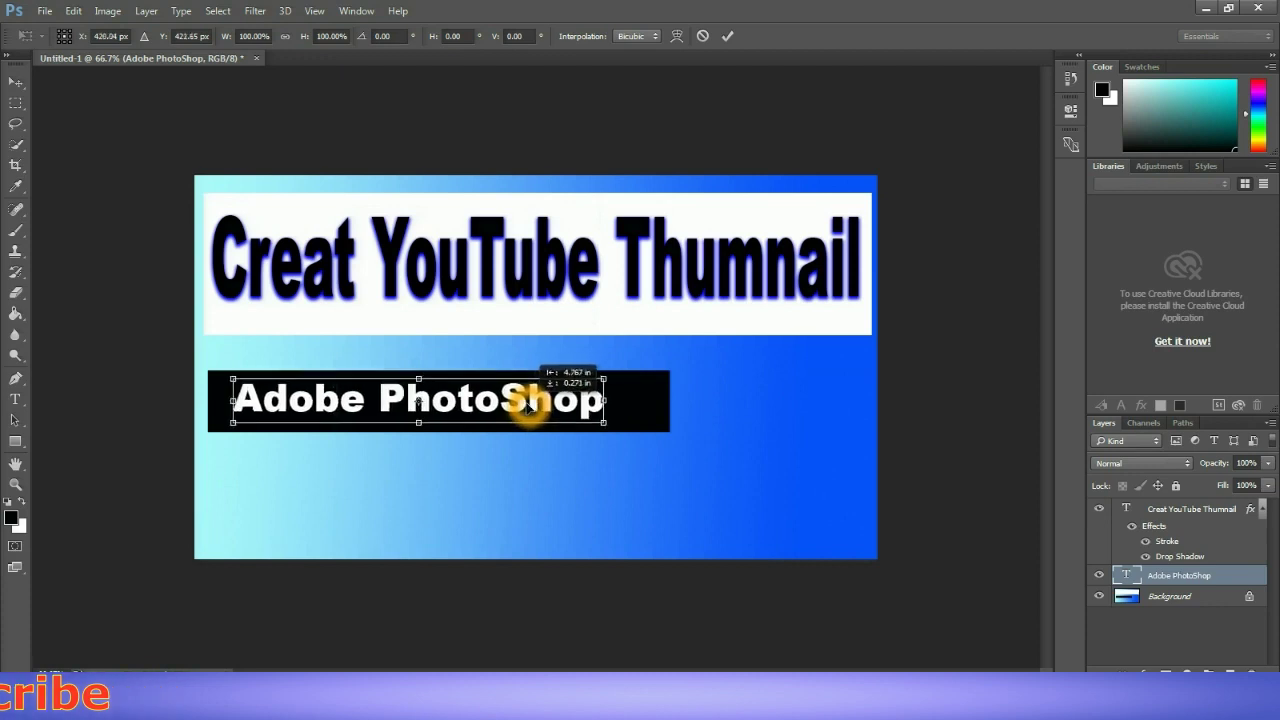
{"action": "left_click_drag", "start_coordinate": [607, 401], "coordinate": [651, 401]}
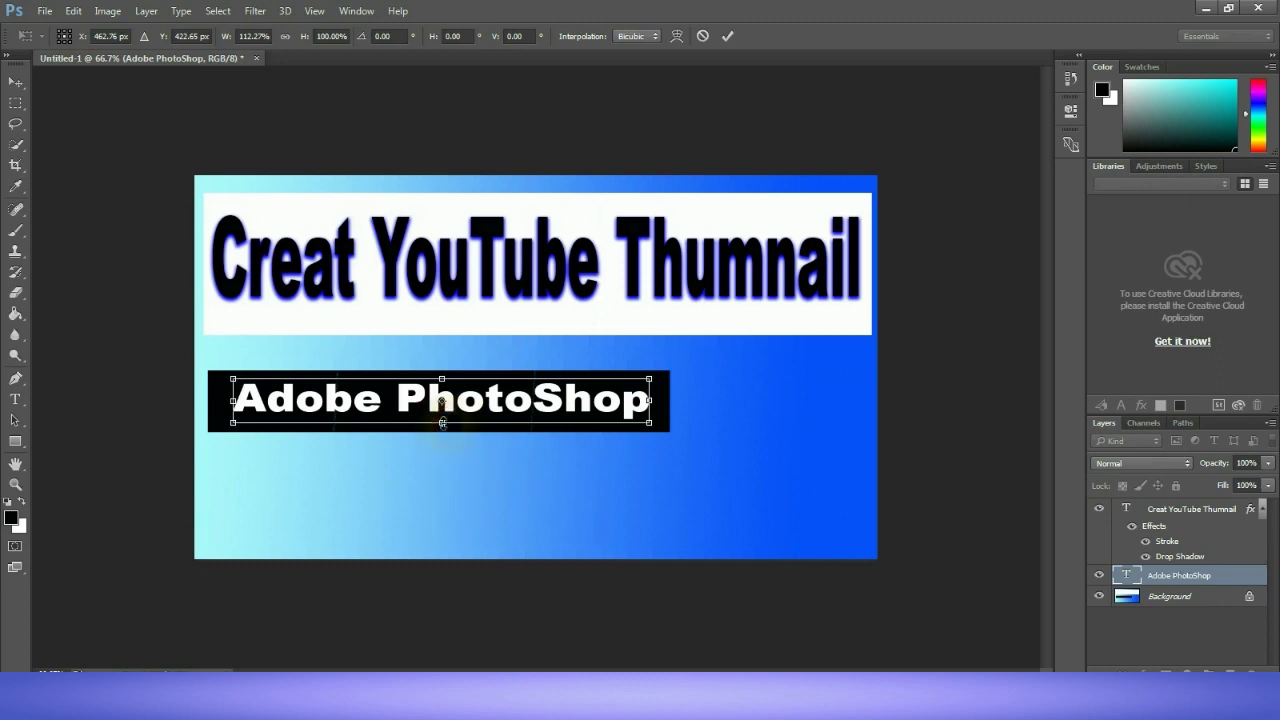
{"action": "left_click_drag", "start_coordinate": [441, 424], "coordinate": [442, 430]}
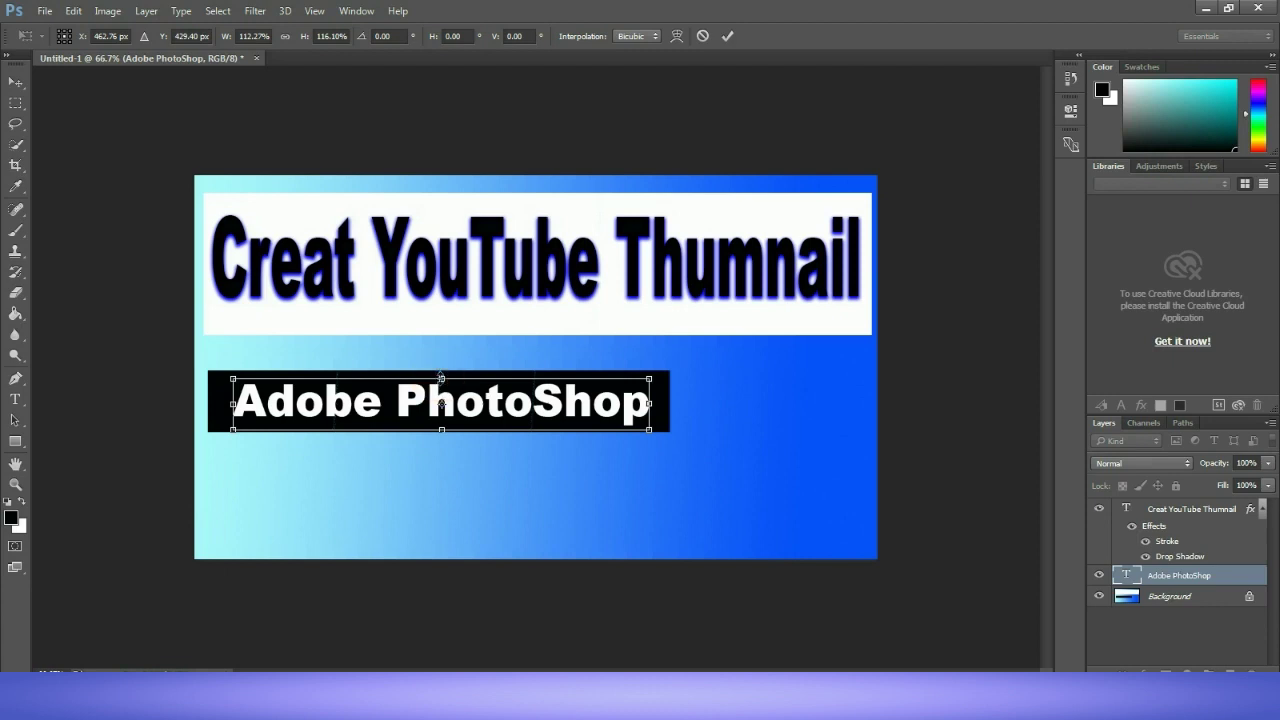
{"action": "left_click_drag", "start_coordinate": [446, 375], "coordinate": [446, 374]}
{"action": "left_click", "coordinate": [757, 477]}
{"action": "left_click", "coordinate": [1161, 575]}
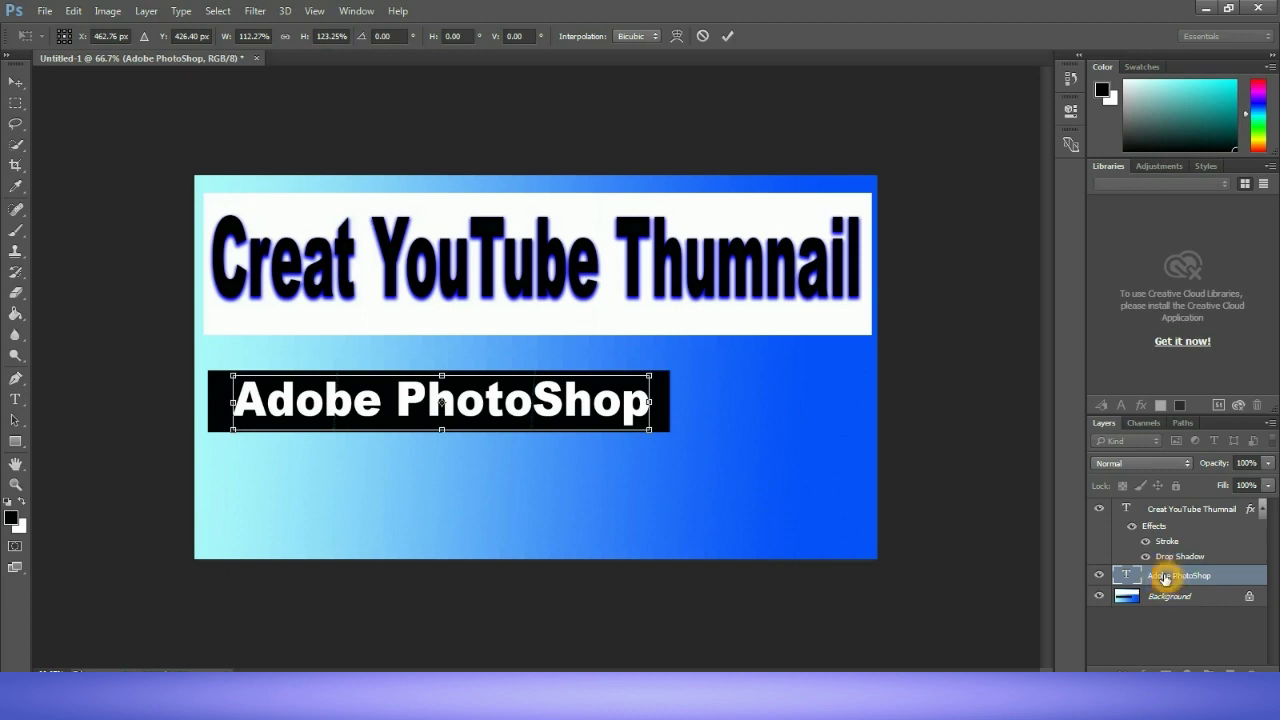
{"action": "left_click", "coordinate": [727, 36]}
Add a blue Drop Shadow to the "Adobe PhotoShop" layer, increase the shadow's size, and apply the layer style.
{"action": "left_click", "coordinate": [1135, 576]}
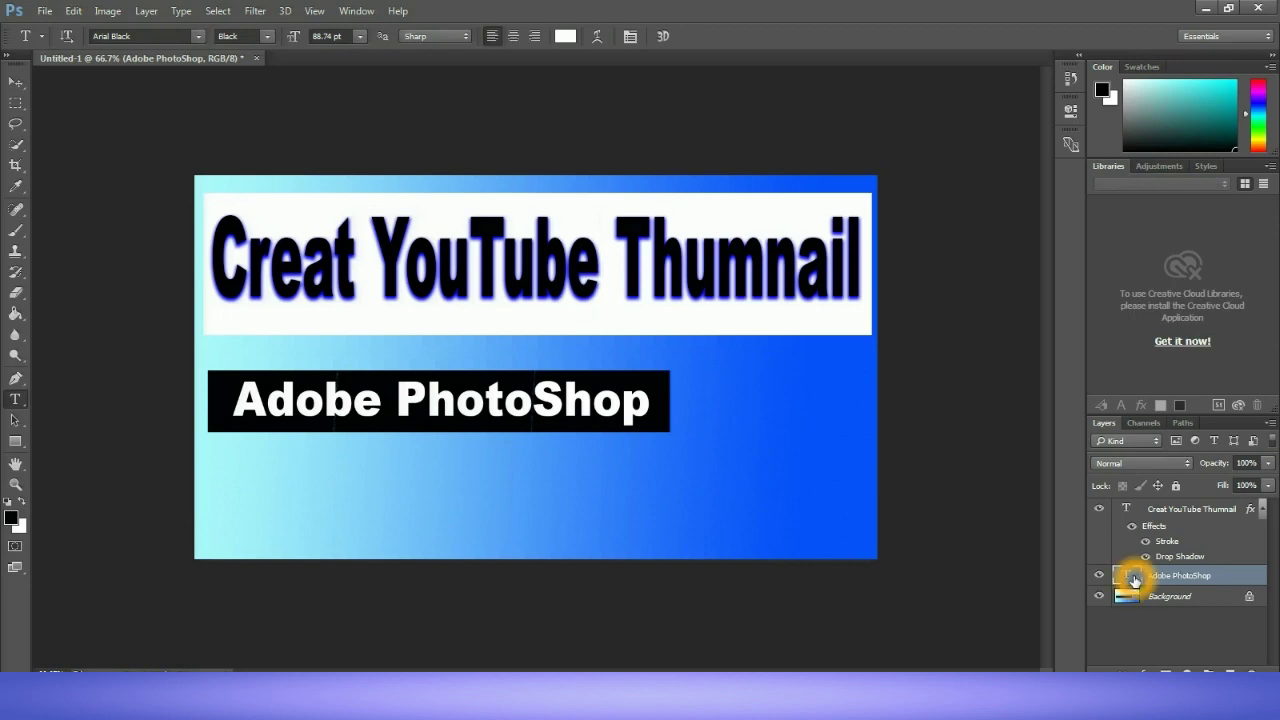
{"action": "right_click", "coordinate": [1140, 576]}
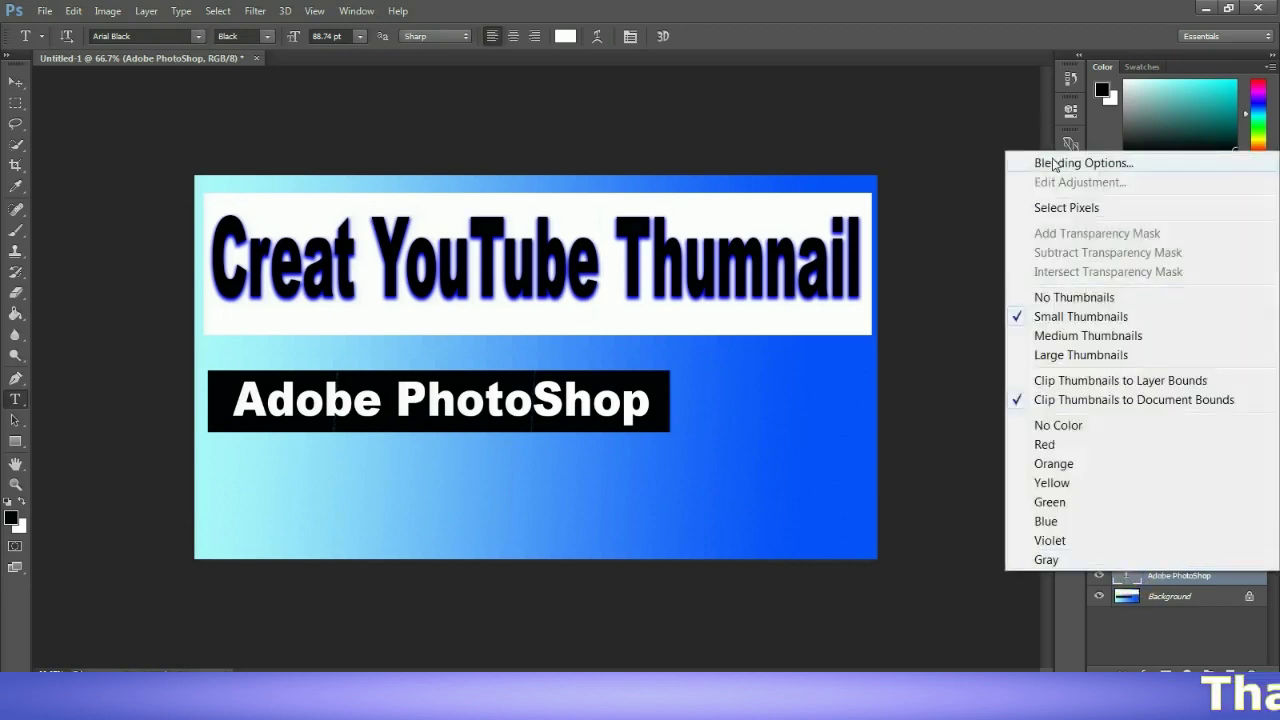
{"action": "left_click", "coordinate": [1055, 162]}
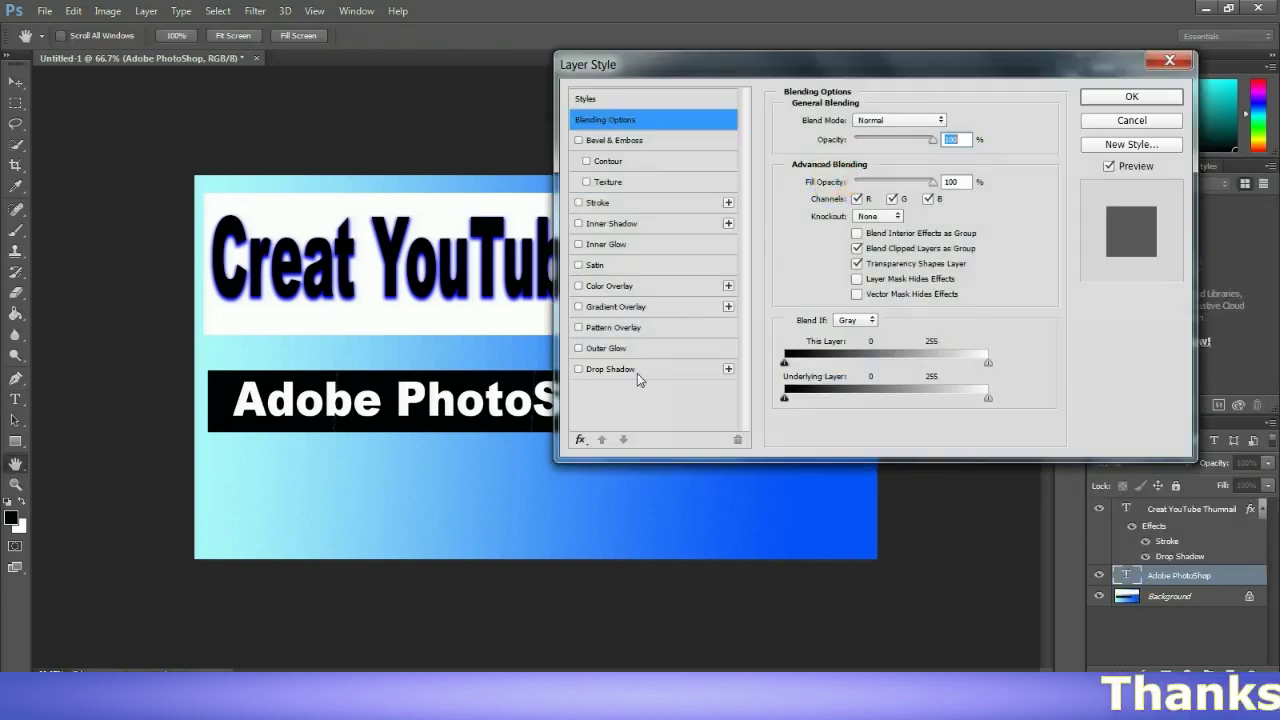
{"action": "left_click", "coordinate": [597, 372]}
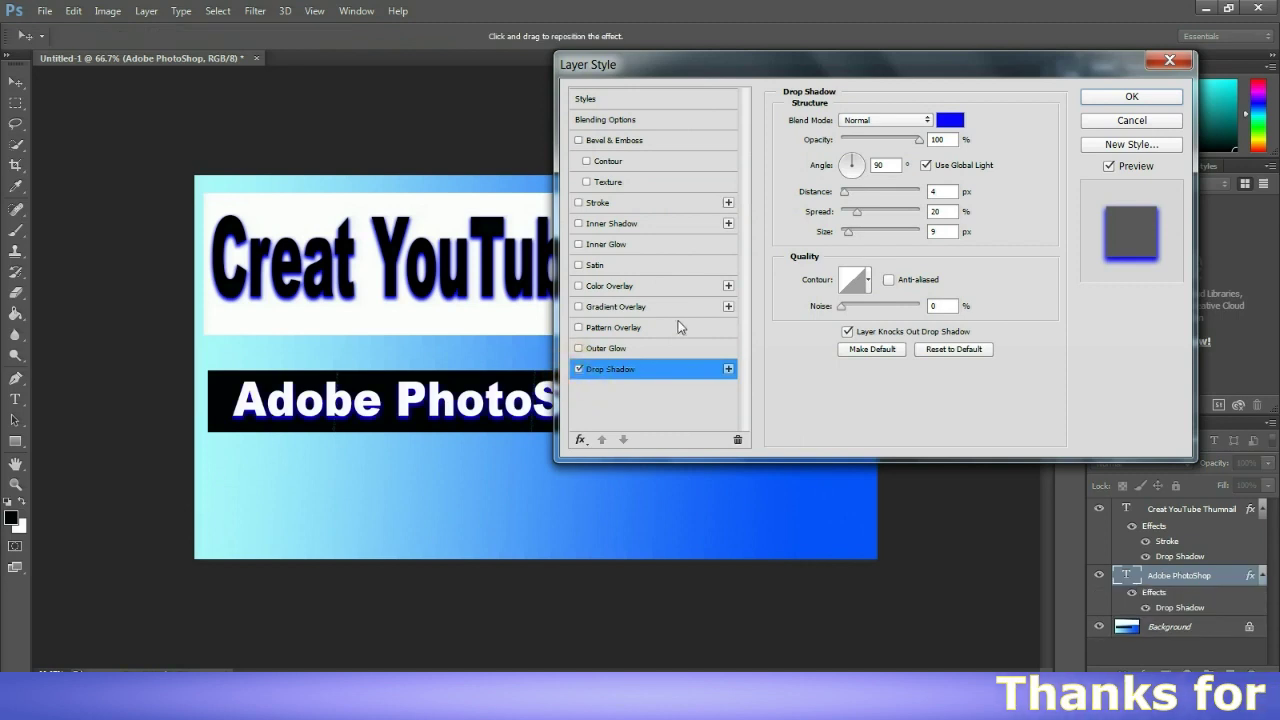
{"action": "left_click_drag", "start_coordinate": [849, 233], "coordinate": [851, 236]}
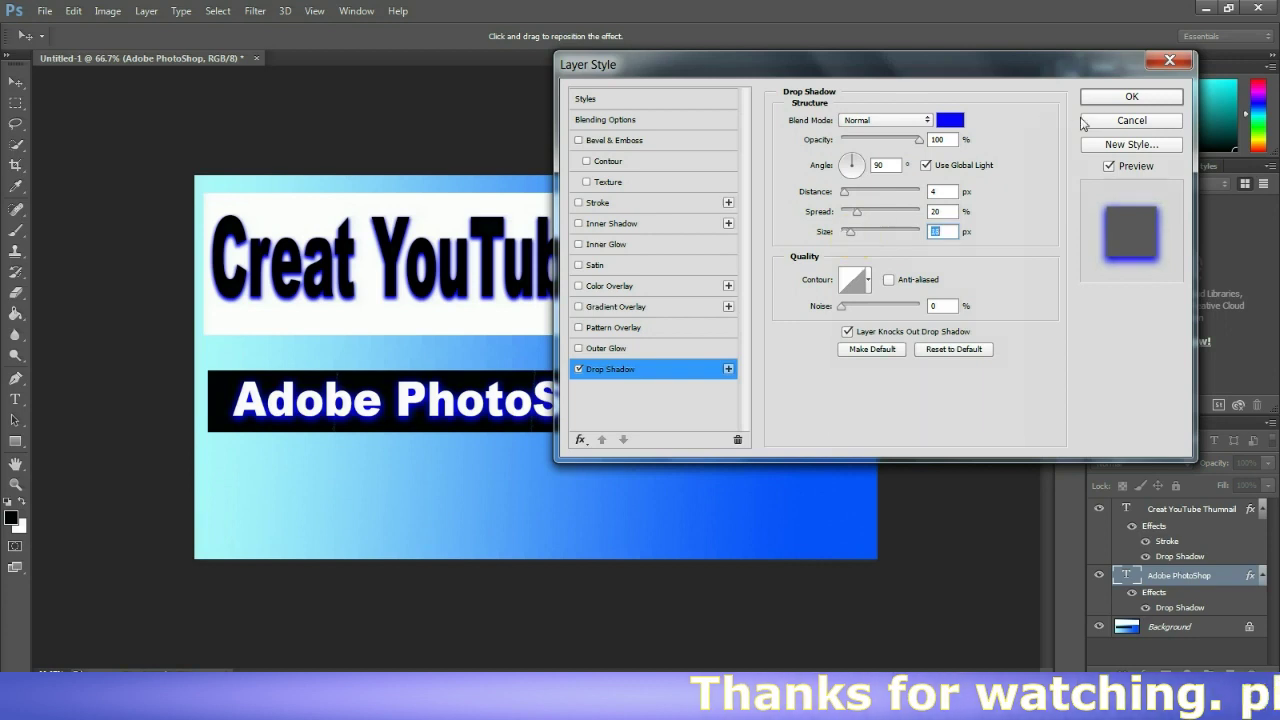
{"action": "left_click", "coordinate": [1115, 96]}
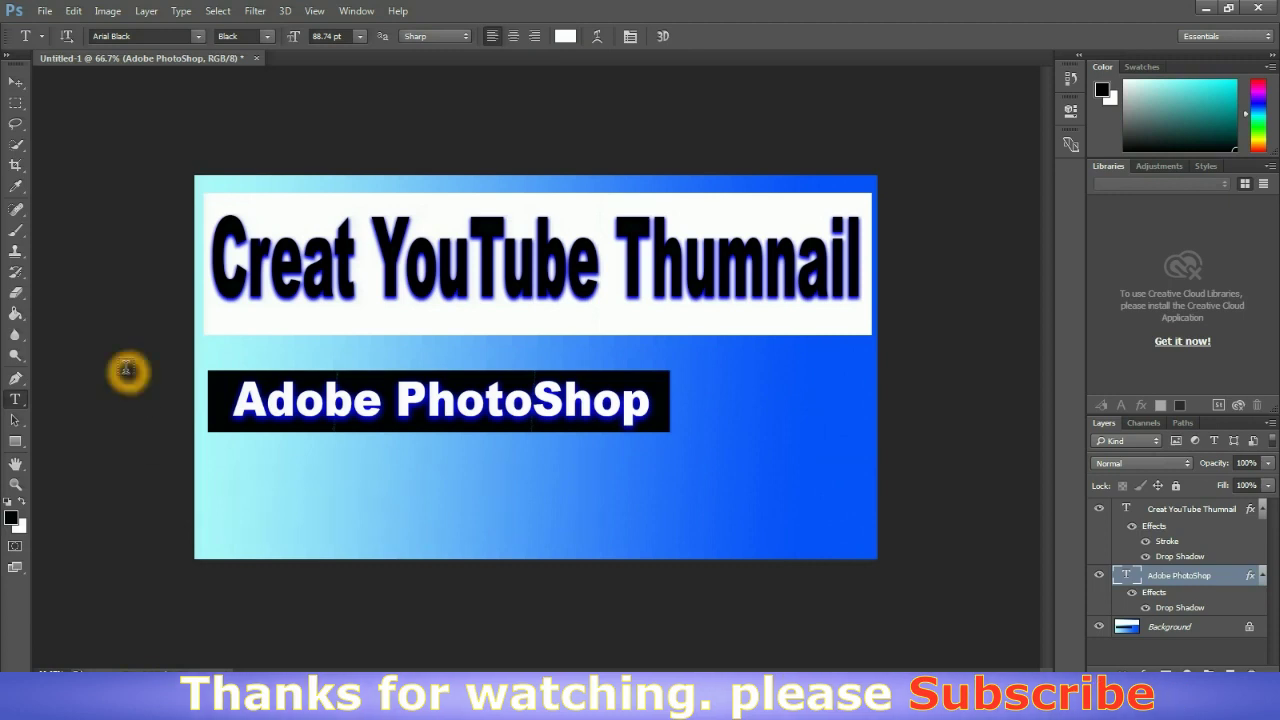
Draw a wide rectangular selection on the gradient below the black "Adobe PhotoShop" bar.
{"action": "left_click", "coordinate": [15, 103]}
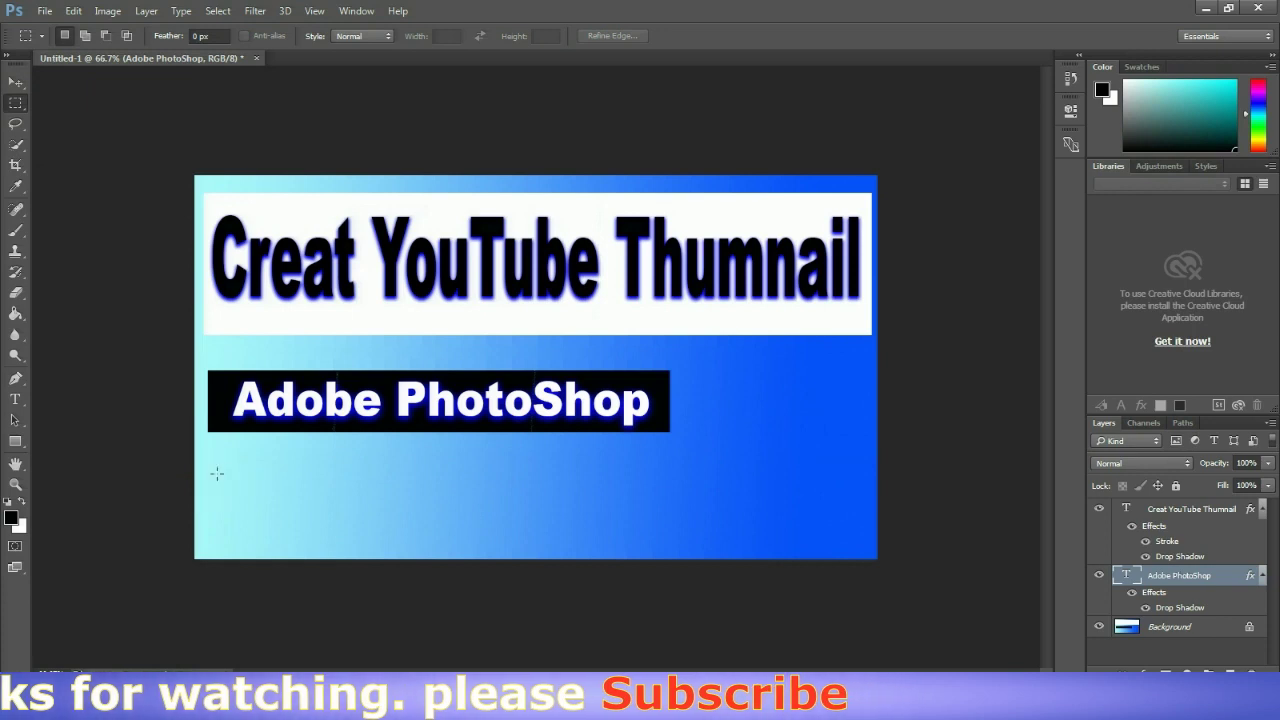
{"action": "left_click_drag", "start_coordinate": [233, 476], "coordinate": [364, 499]}
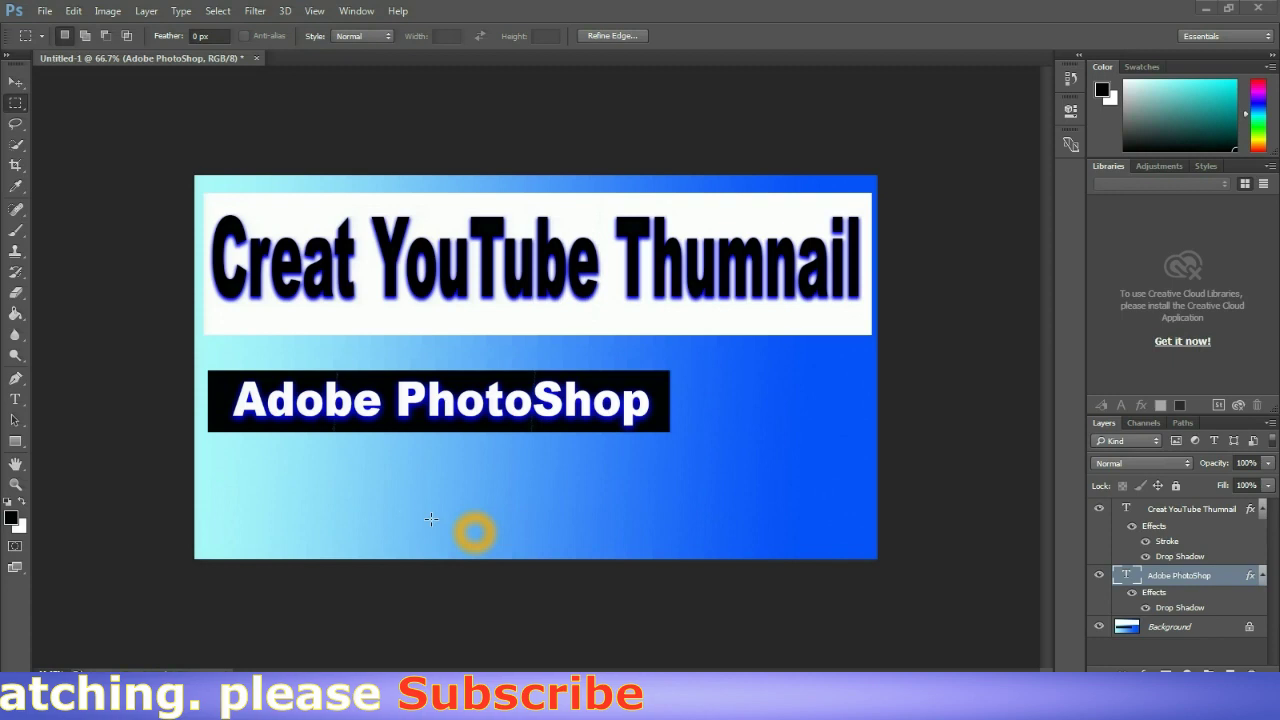
{"action": "left_click", "coordinate": [15, 104]}
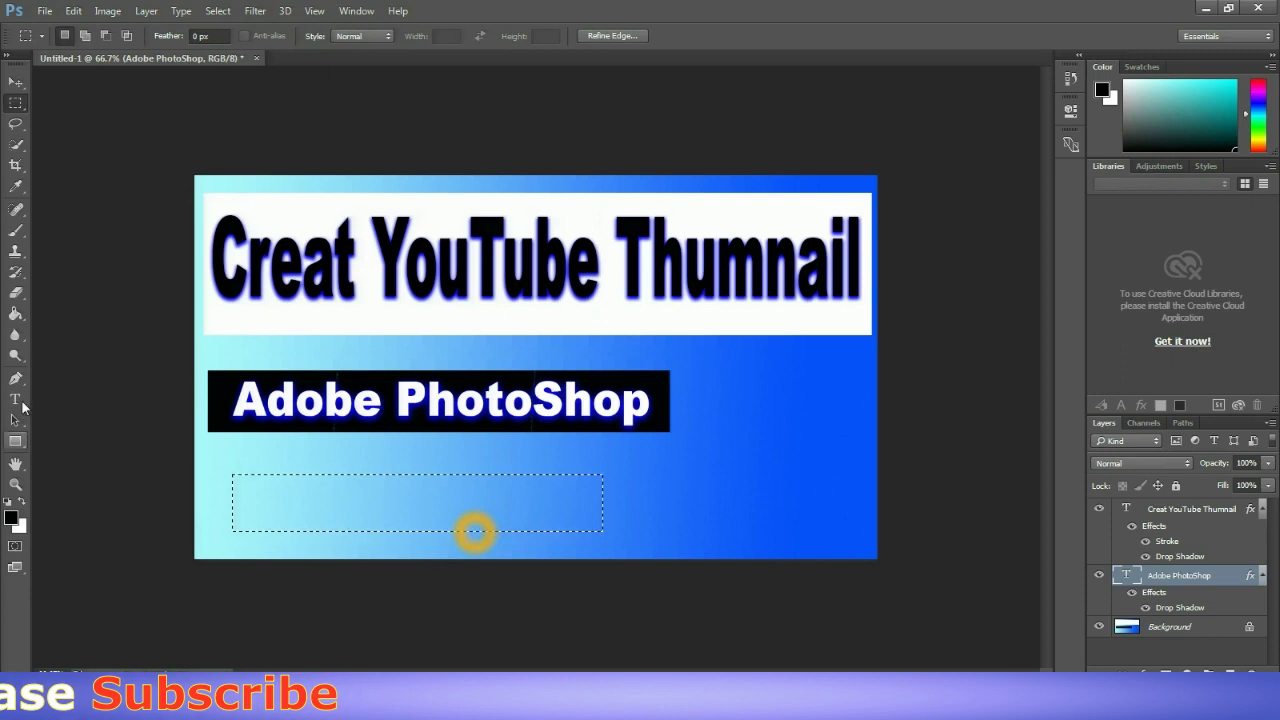
Fill the selection on the Background layer with near-white (fdfdfd) using the Paint Bucket, and deselect.
{"action": "left_click", "coordinate": [16, 316]}
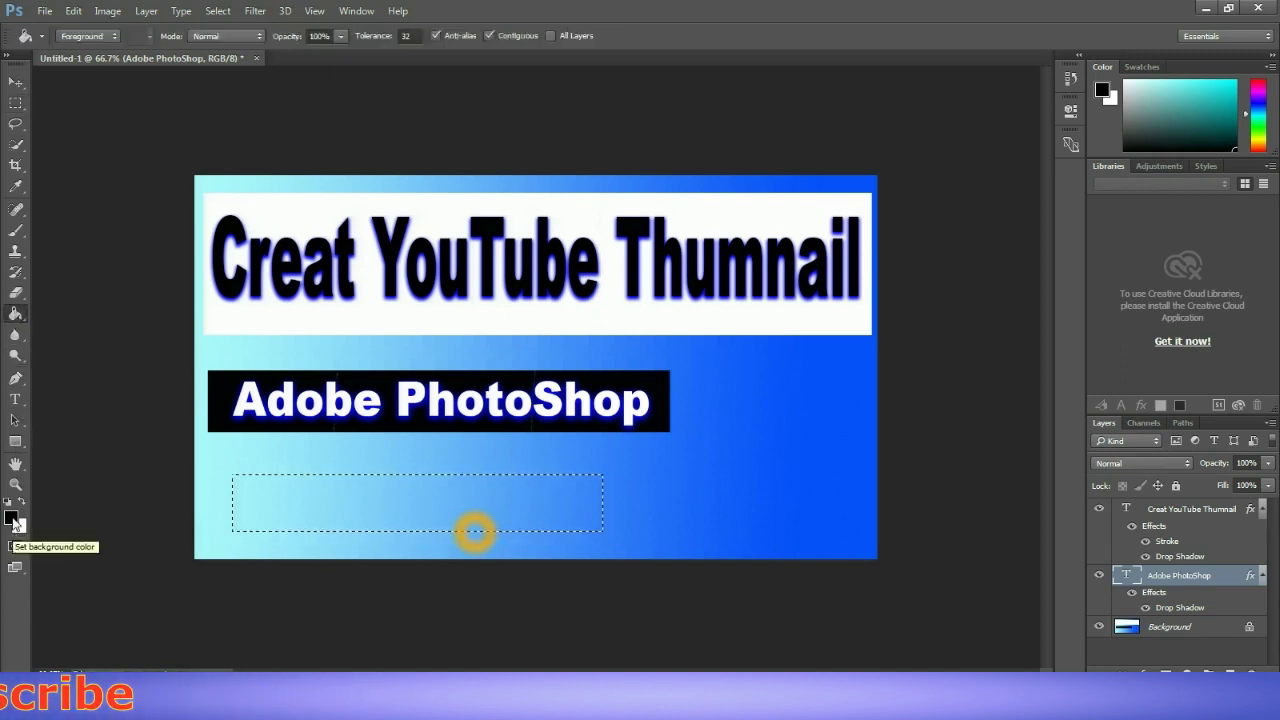
{"action": "left_click", "coordinate": [12, 519]}
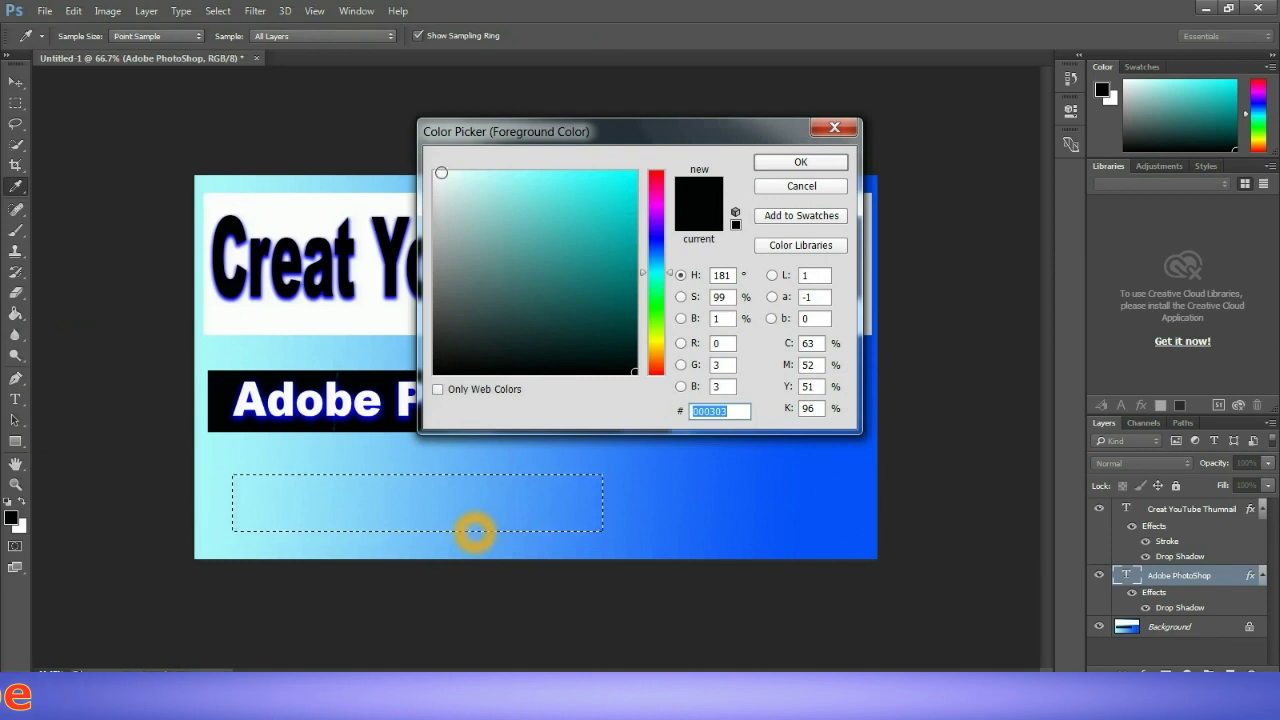
{"action": "left_click", "coordinate": [434, 172]}
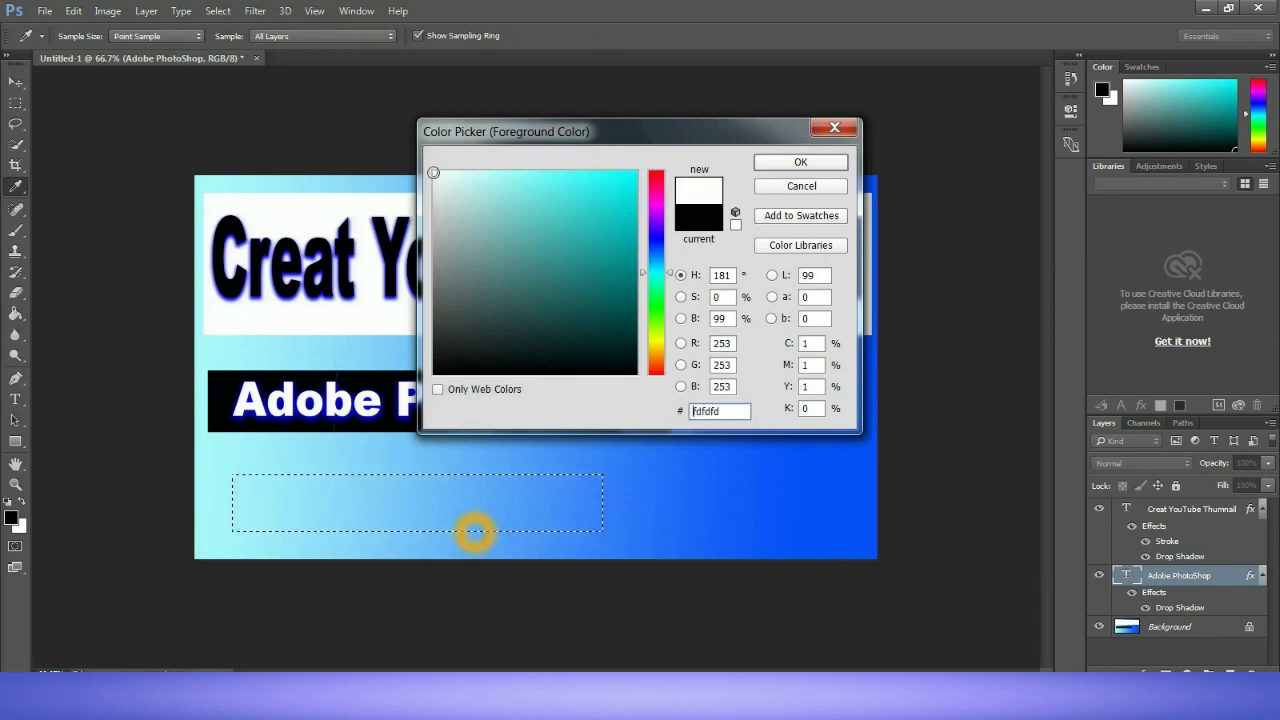
{"action": "left_click", "coordinate": [779, 165]}
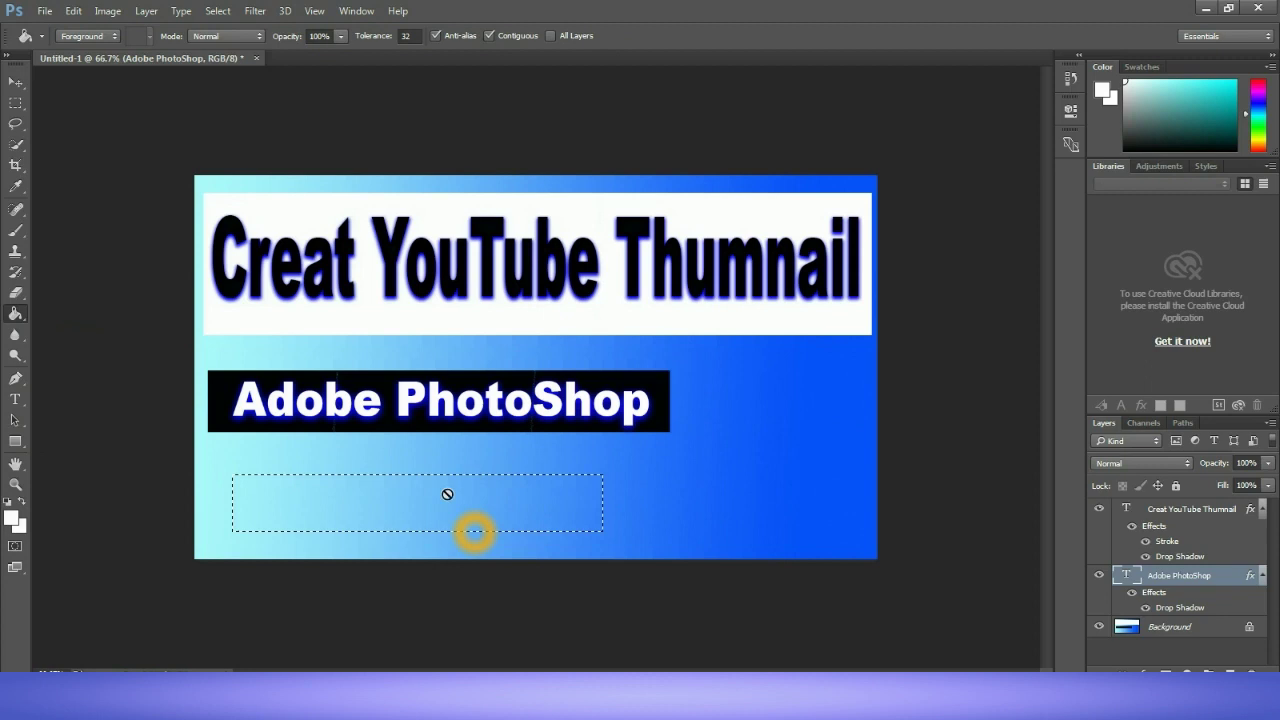
{"action": "left_click", "coordinate": [1205, 628]}
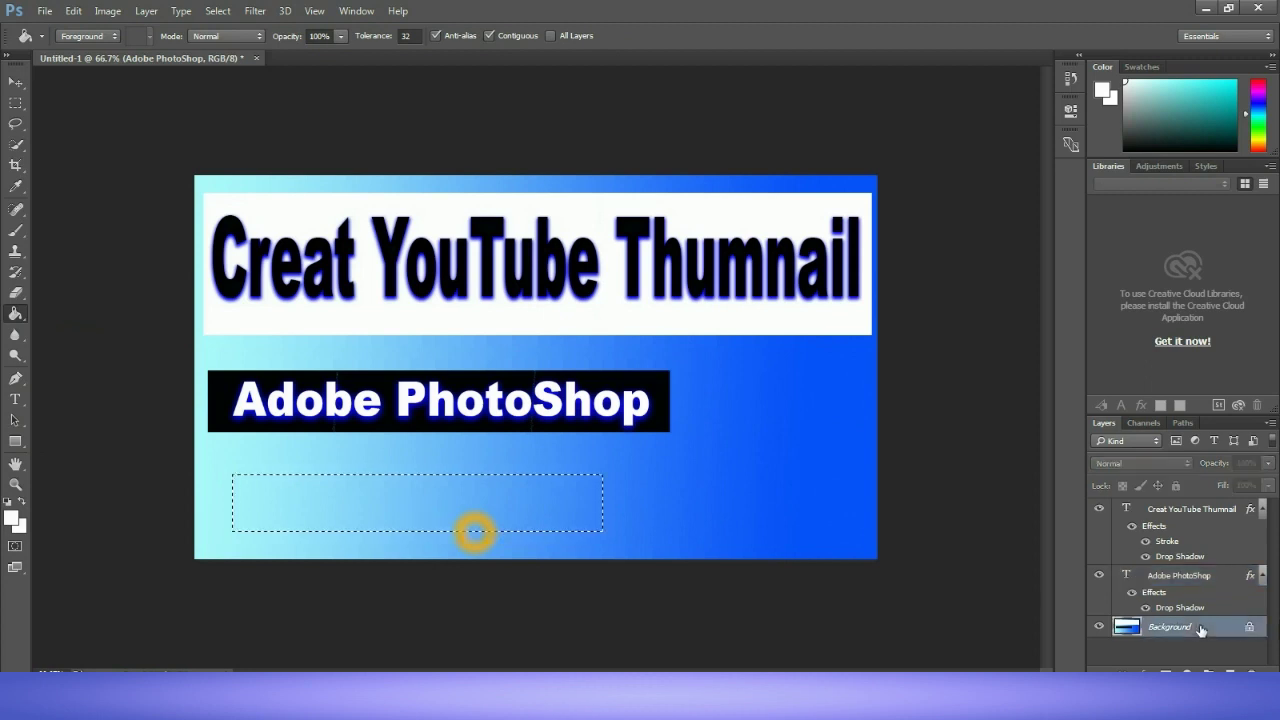
{"action": "left_click", "coordinate": [578, 497]}
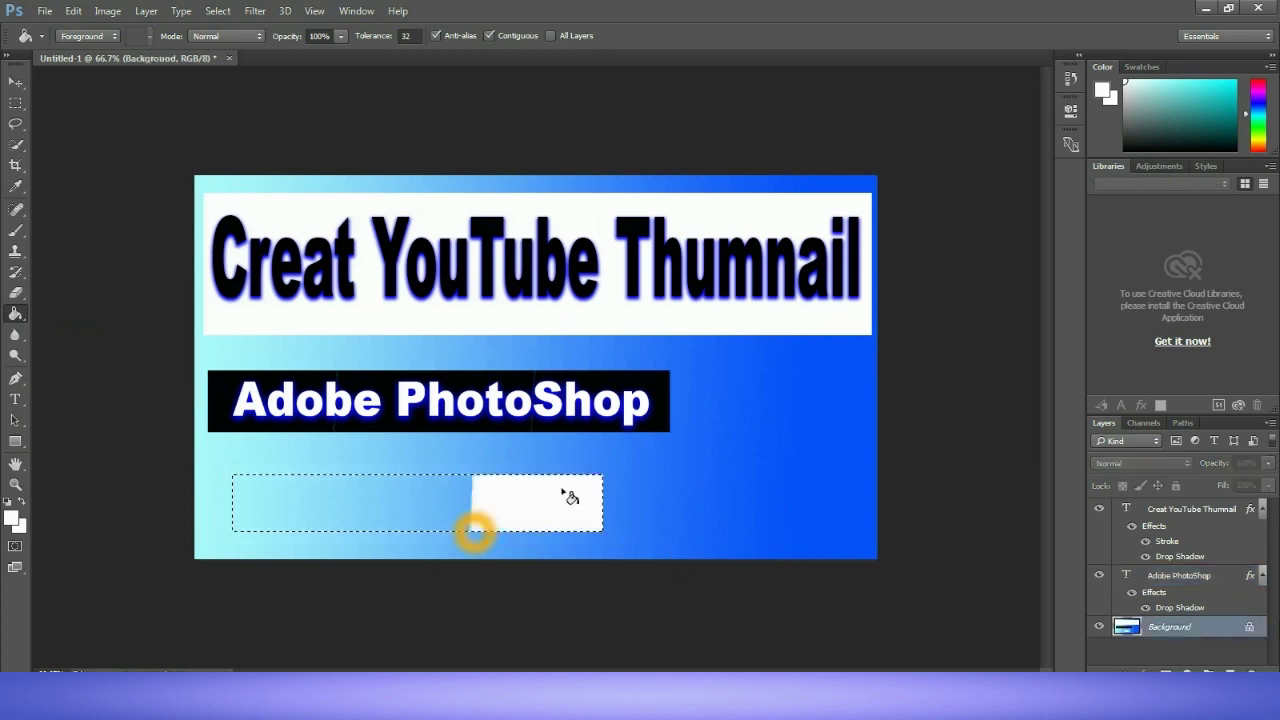
{"action": "left_click", "coordinate": [420, 502]}
{"action": "left_click", "coordinate": [312, 506]}
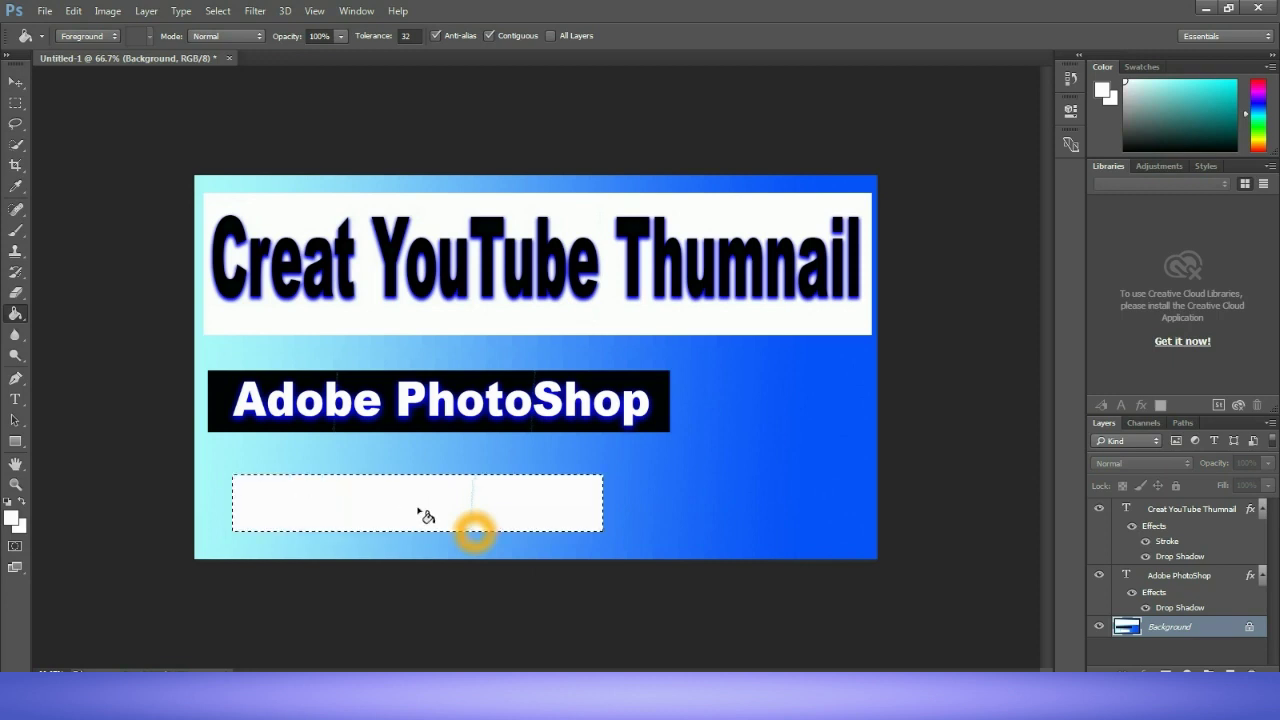
{"action": "left_click", "coordinate": [474, 509]}
{"action": "key", "text": "ctrl+d"}
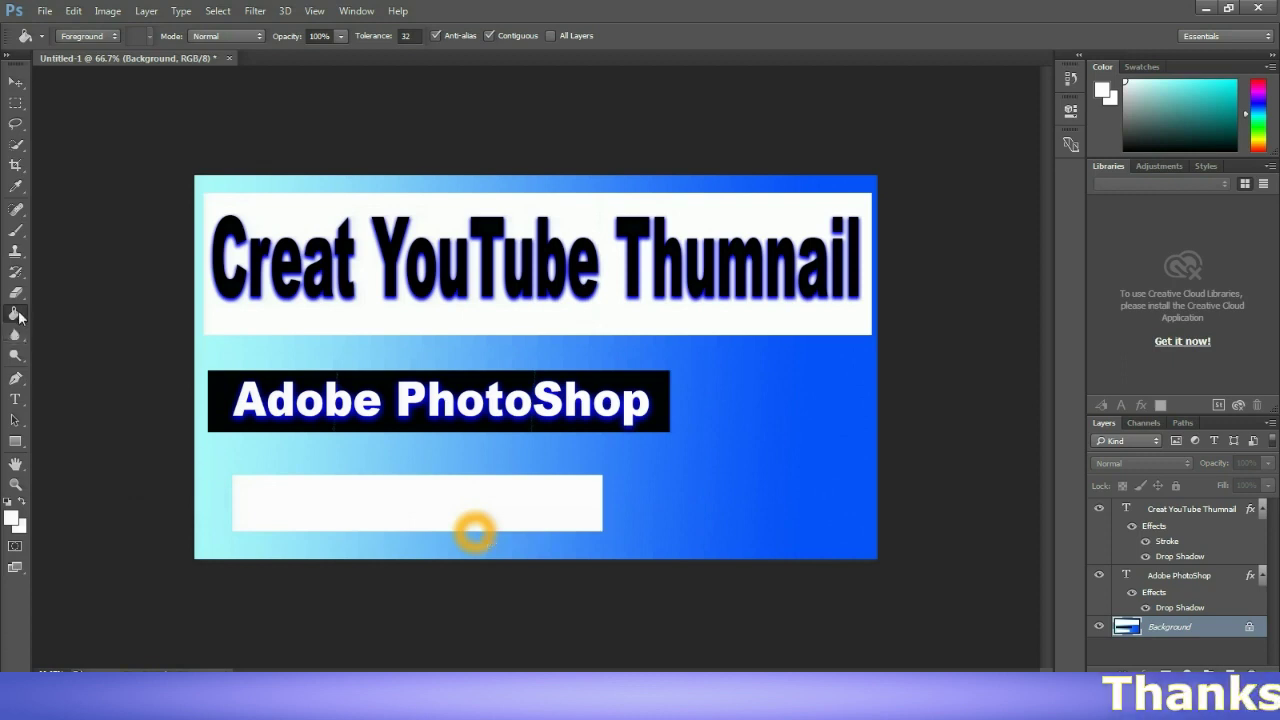
Add the text "Subescribe" in bright red over the lower white bar and commit it.
{"action": "left_click", "coordinate": [15, 399]}
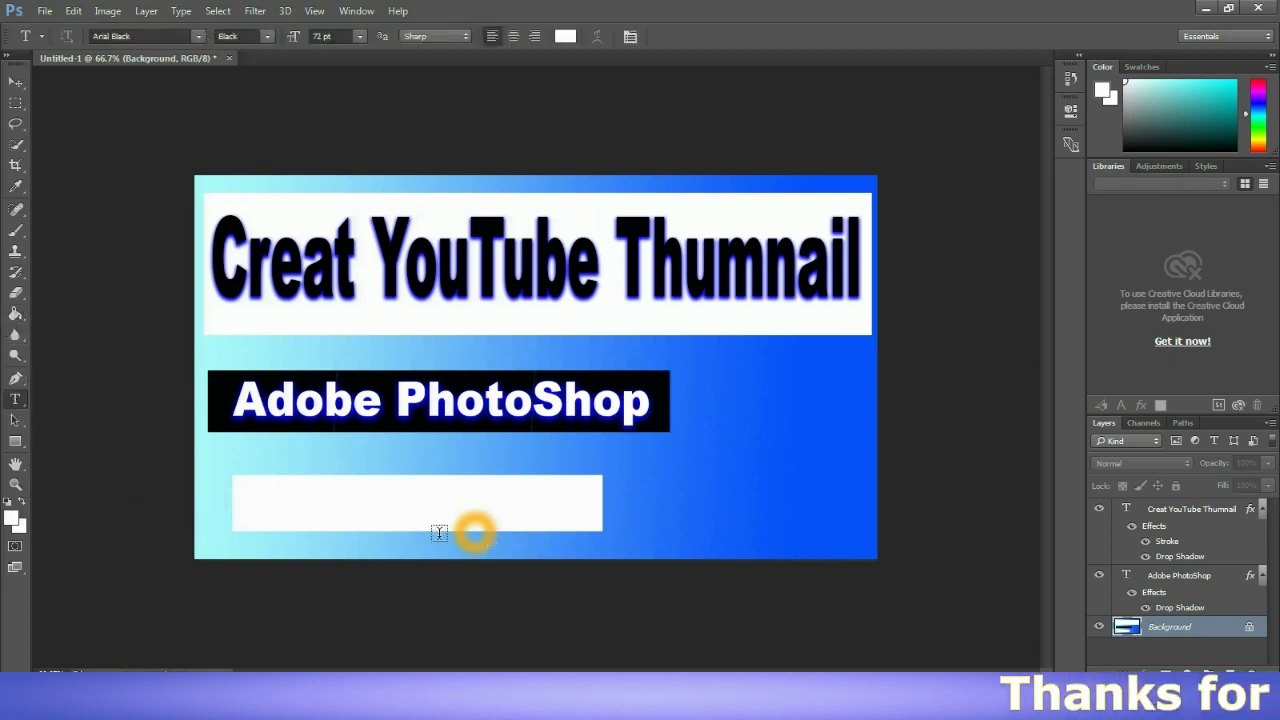
{"action": "left_click", "coordinate": [433, 509]}
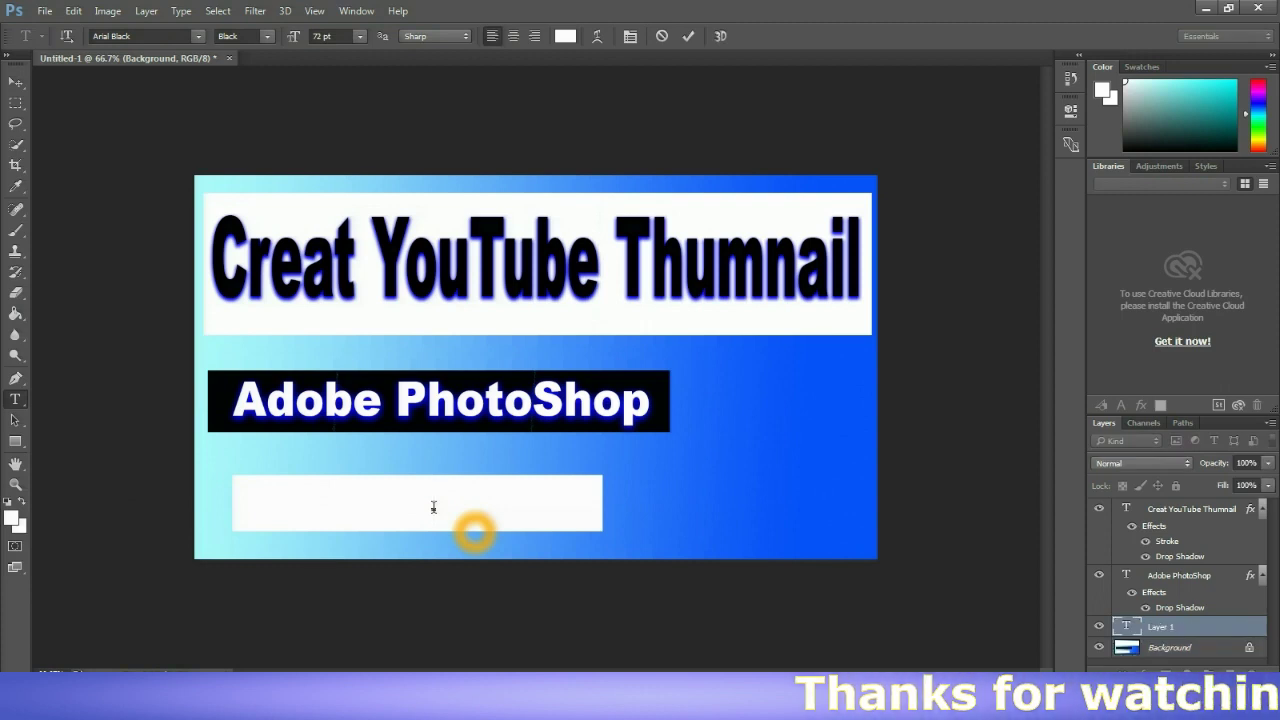
{"action": "left_click", "coordinate": [566, 36]}
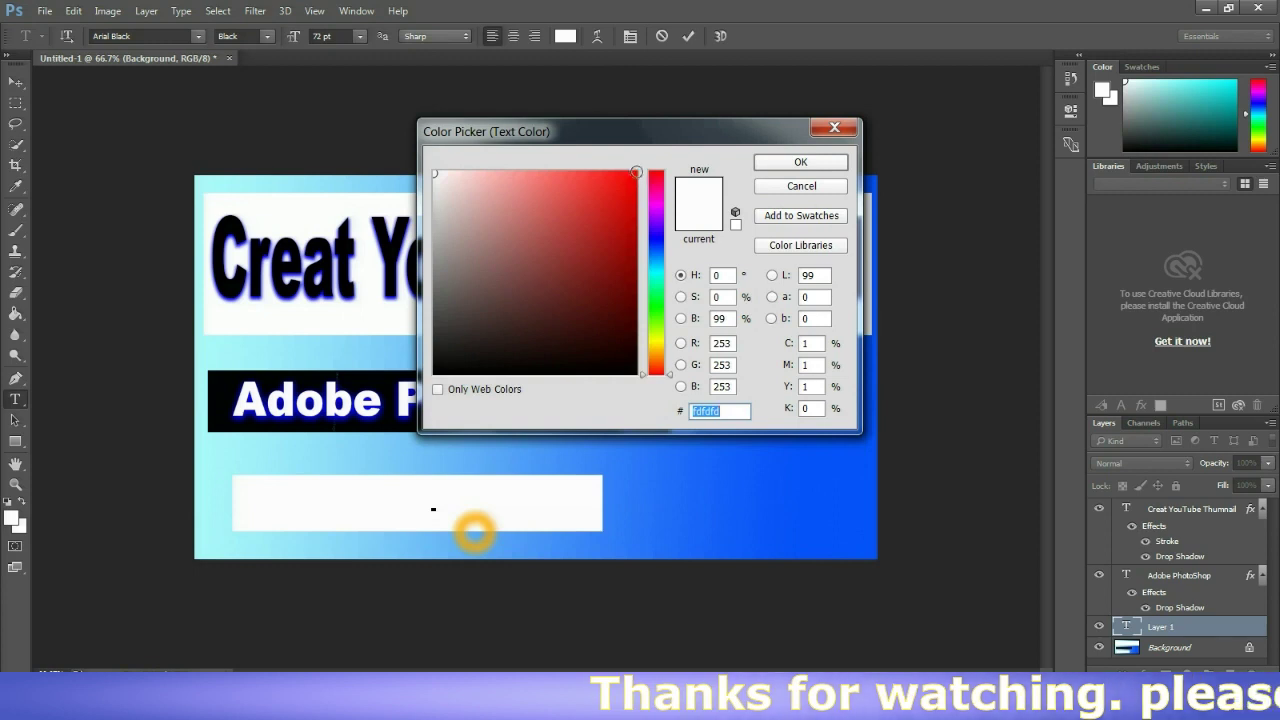
{"action": "left_click", "coordinate": [636, 173]}
{"action": "left_click", "coordinate": [800, 162]}
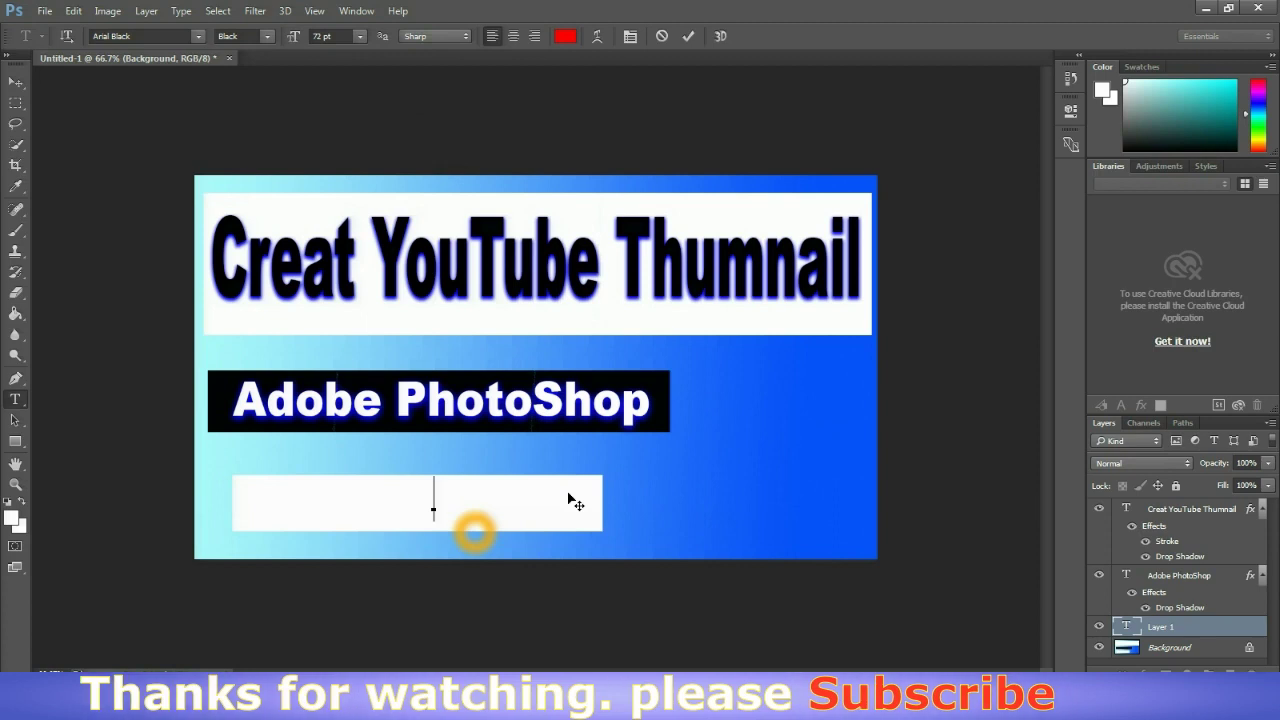
{"action": "type", "text": "S"}
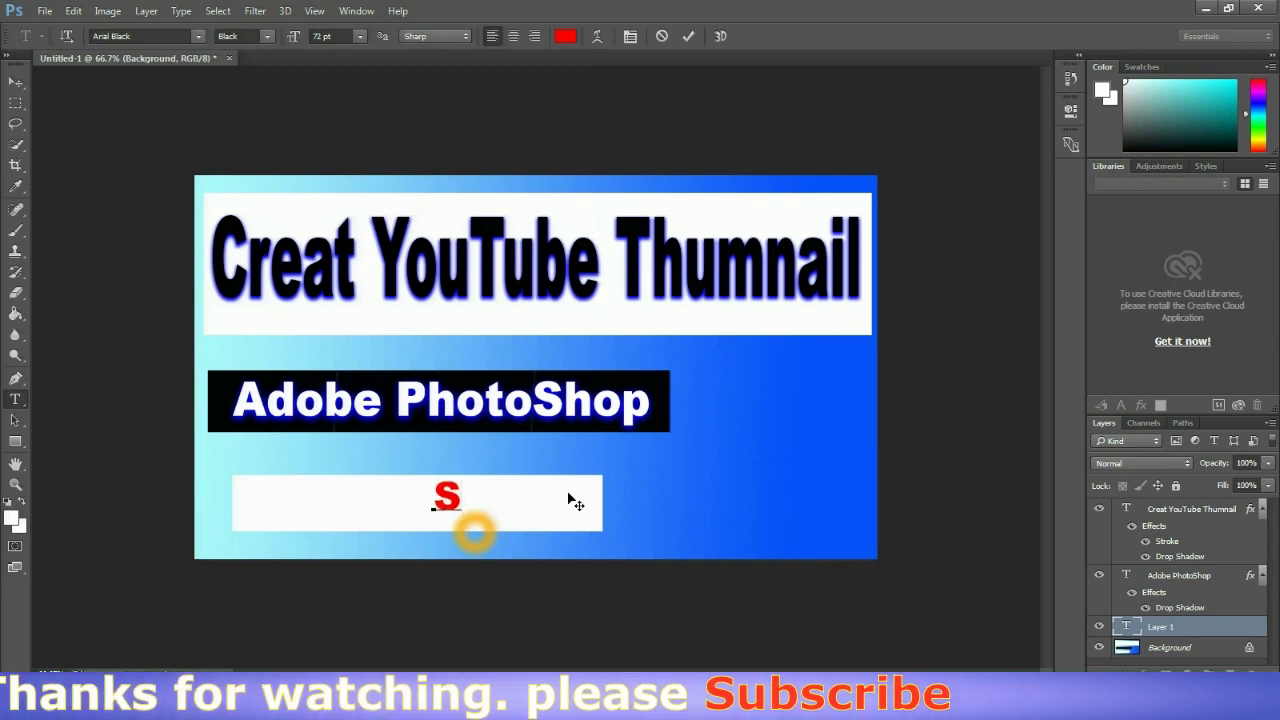
{"action": "type", "text": "ubescribe"}
{"action": "left_click", "coordinate": [688, 36]}
Free-transform the "Subescribe" text into the white bar, scaling it to about 129% width and 114% height, and apply it.
{"action": "key", "text": "ctrl+t"}
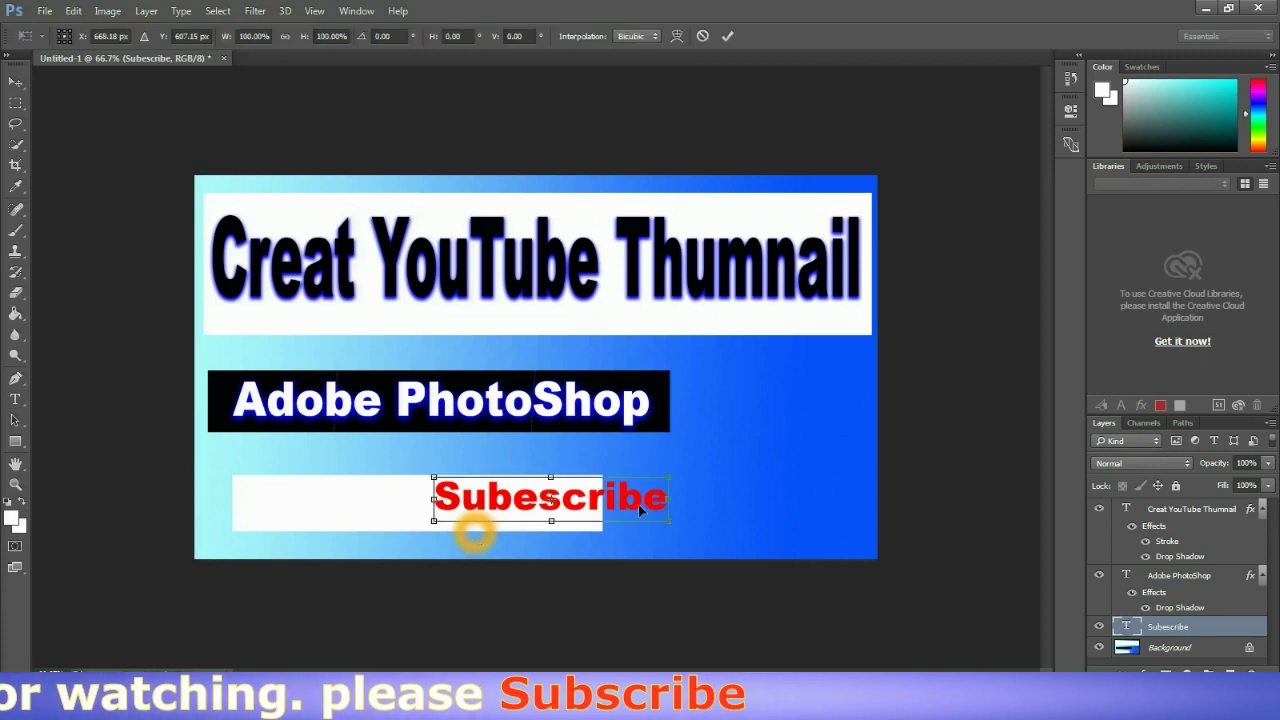
{"action": "left_click_drag", "start_coordinate": [638, 504], "coordinate": [563, 528]}
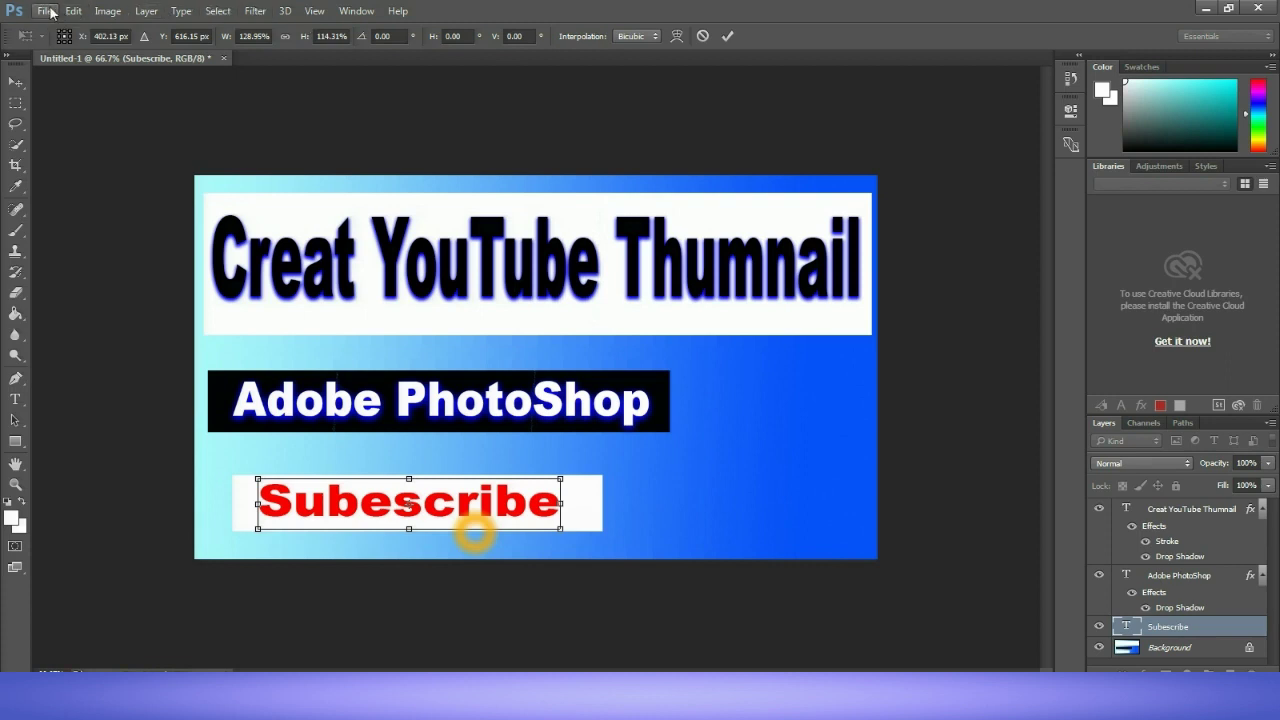
{"action": "left_click", "coordinate": [47, 11]}
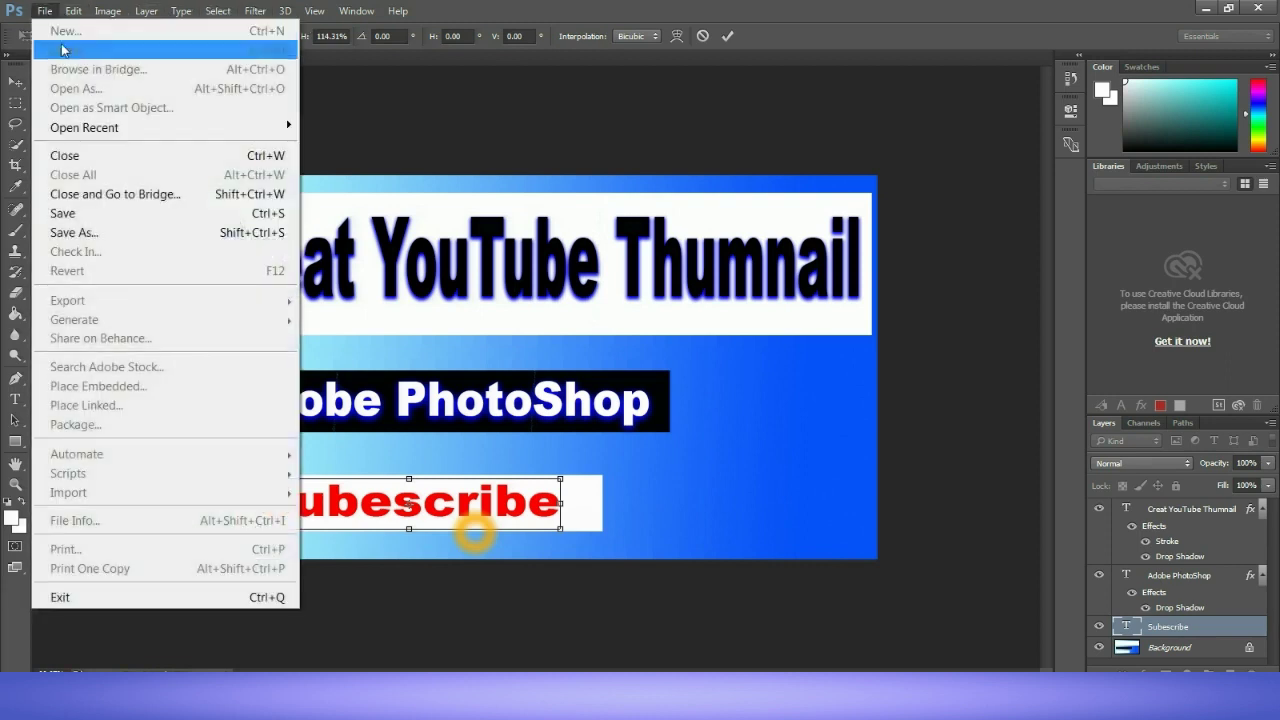
{"action": "left_click", "coordinate": [541, 101]}
{"action": "left_click", "coordinate": [727, 36]}
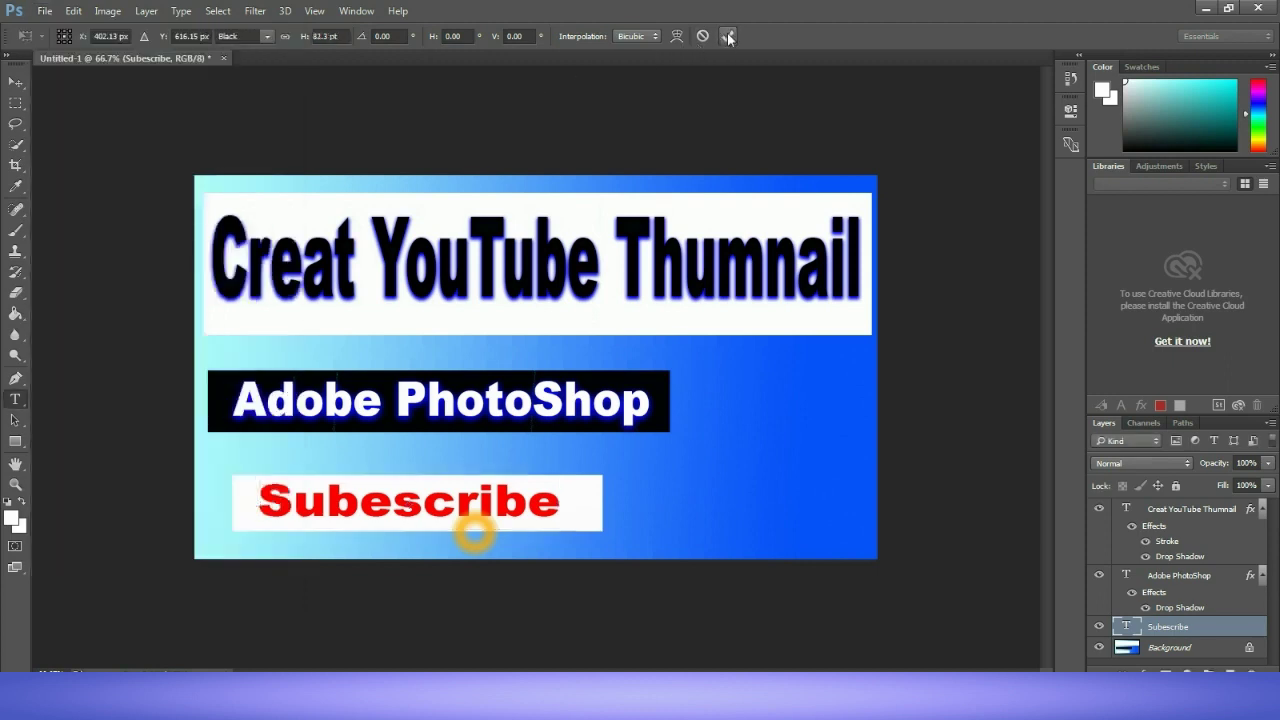
Open the image adobe-photoshop-cc from the "recent" folder on Local Disk (D:).
{"action": "left_click", "coordinate": [43, 12]}
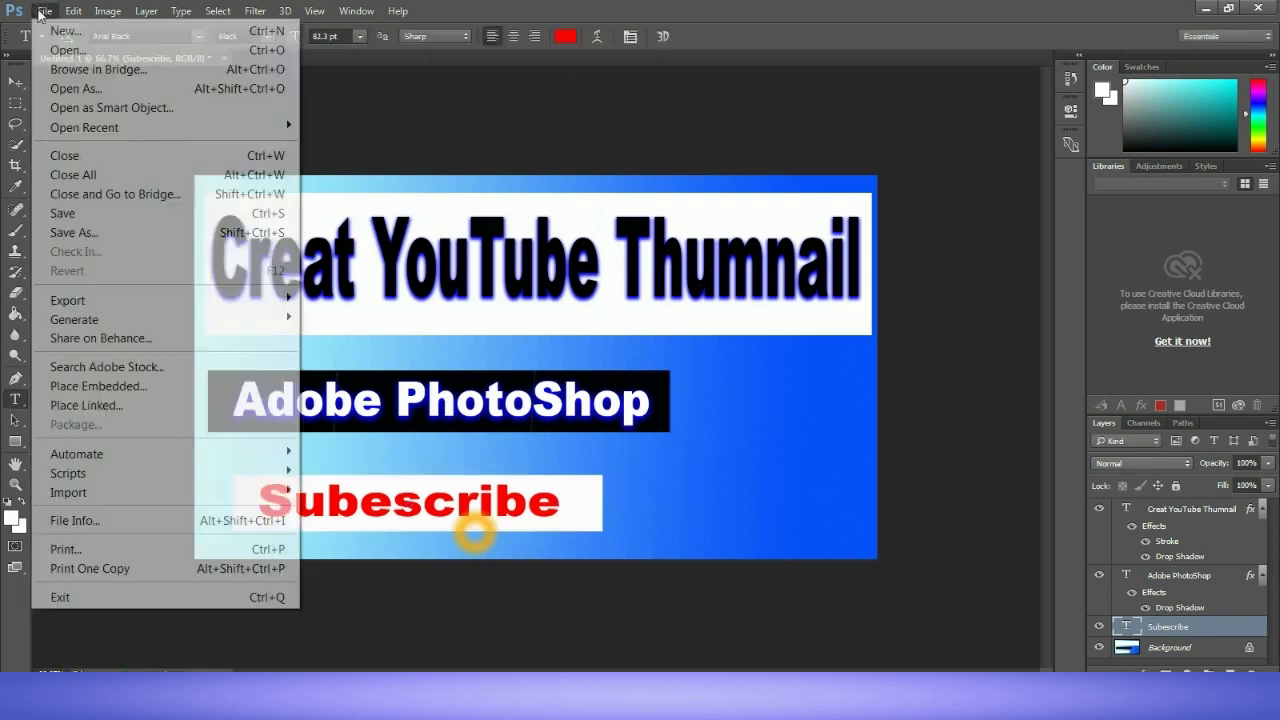
{"action": "left_click", "coordinate": [65, 50]}
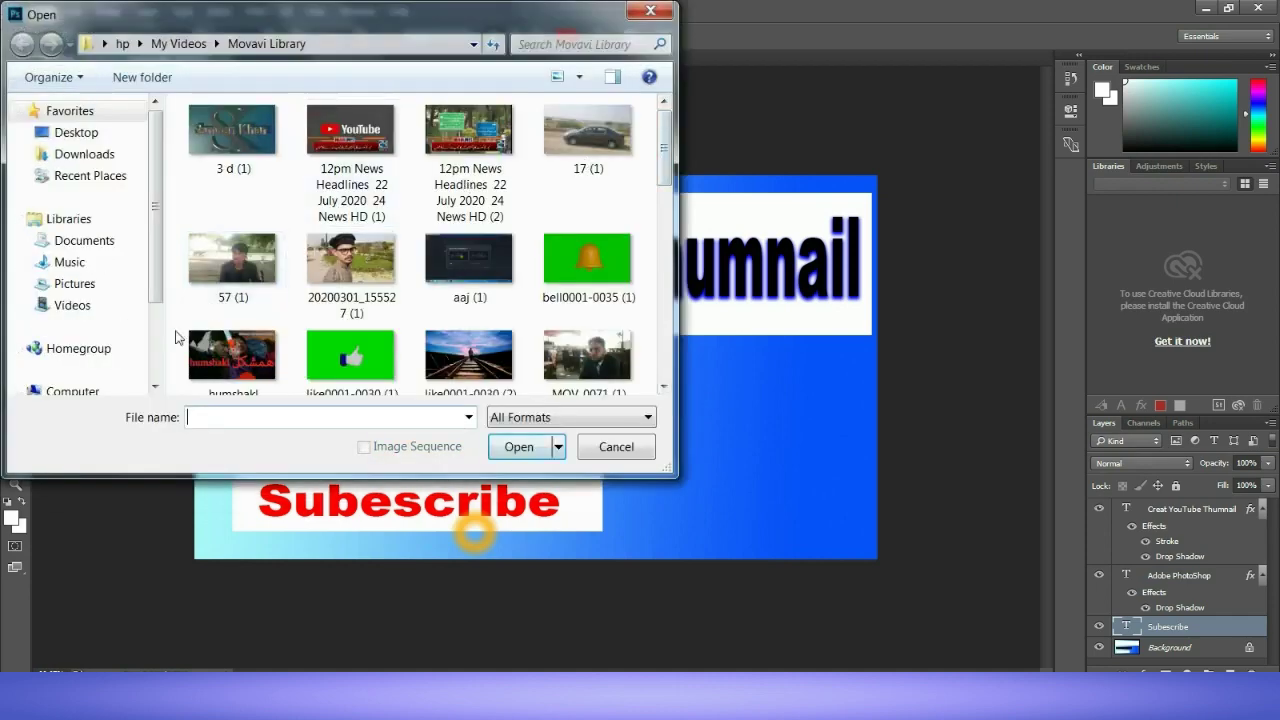
{"action": "scroll", "coordinate": [156, 300], "scroll_direction": "down", "scroll_amount": 3}
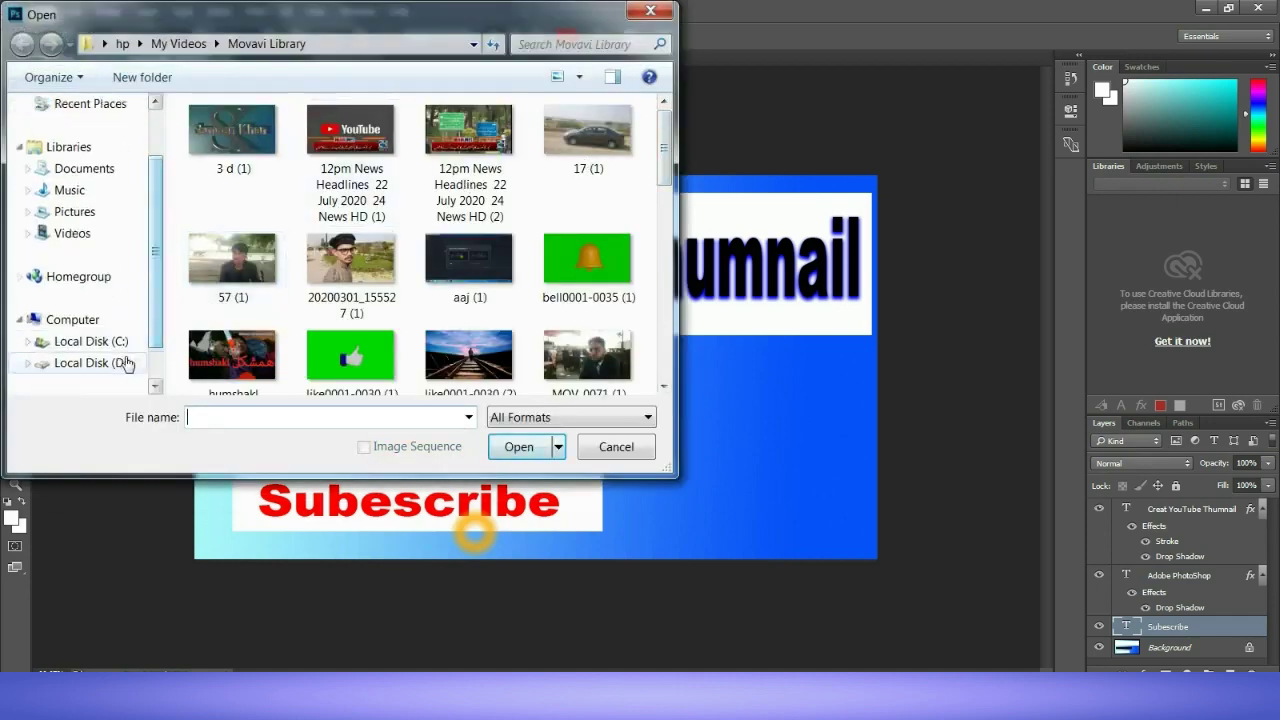
{"action": "left_click", "coordinate": [120, 363]}
{"action": "left_click", "coordinate": [286, 339]}
{"action": "scroll", "coordinate": [287, 344], "scroll_direction": "down", "scroll_amount": 2}
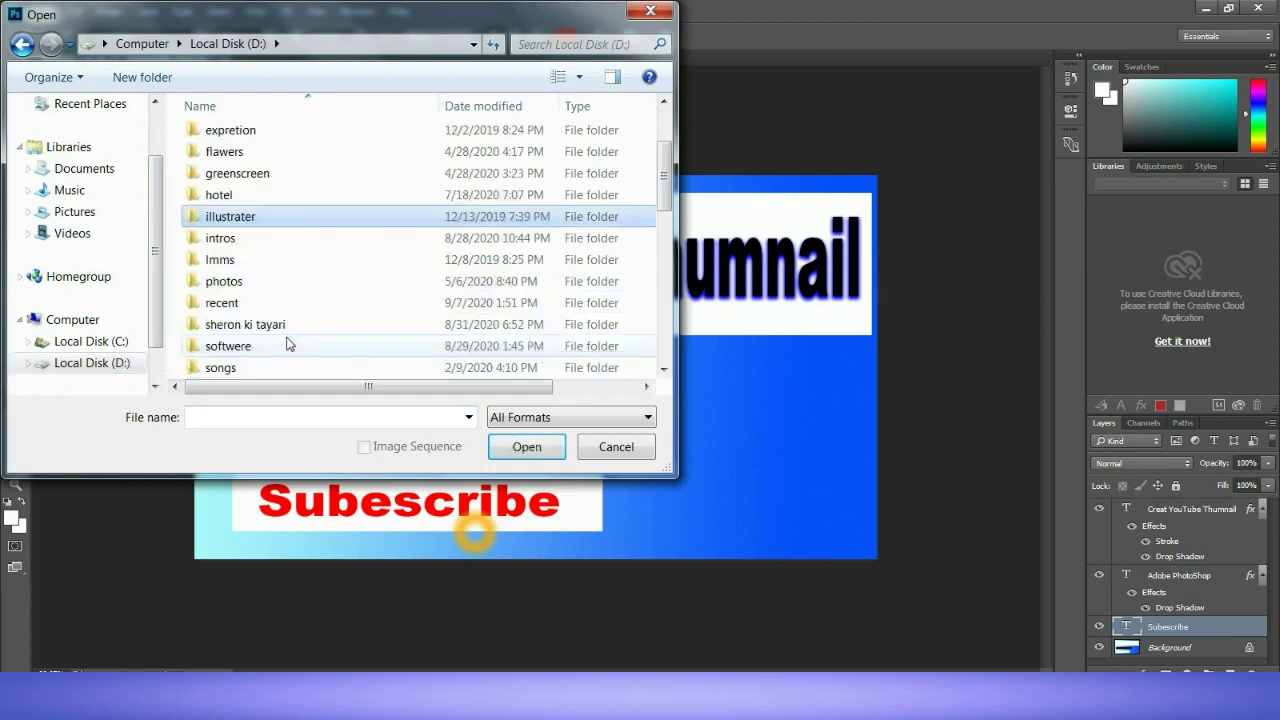
{"action": "double_click", "coordinate": [280, 303]}
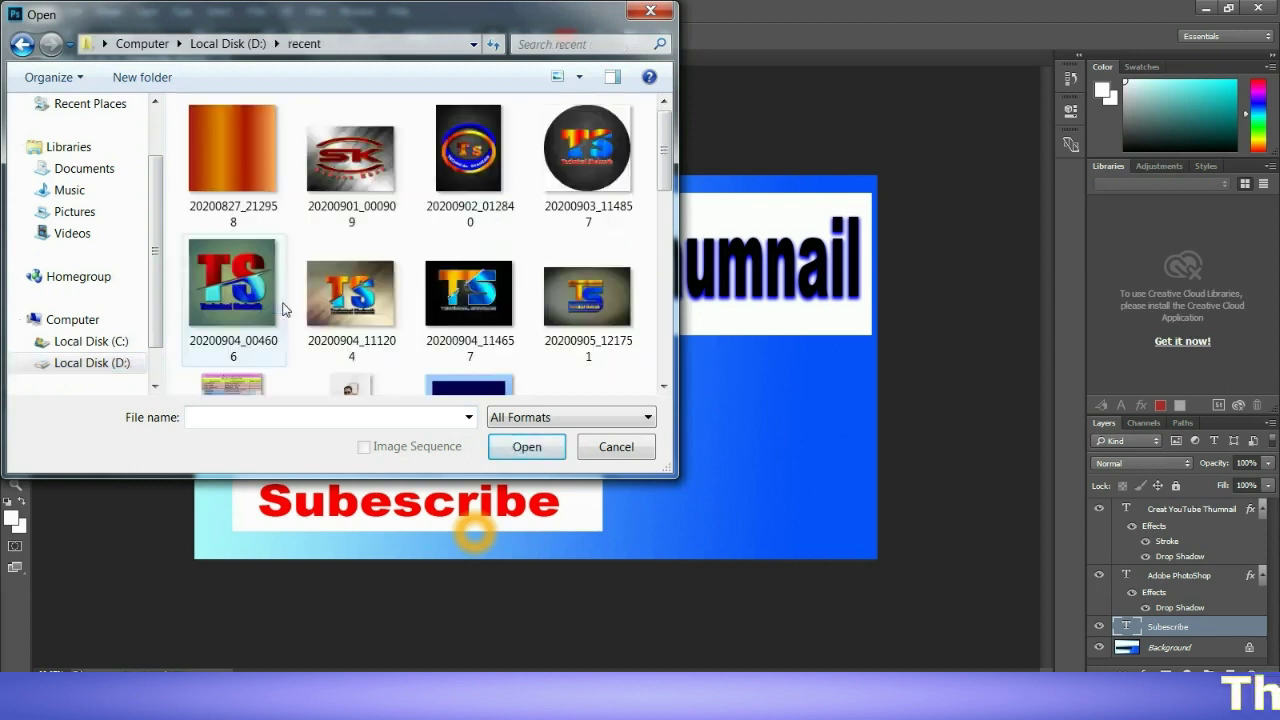
{"action": "scroll", "coordinate": [470, 160], "scroll_direction": "down", "scroll_amount": 3}
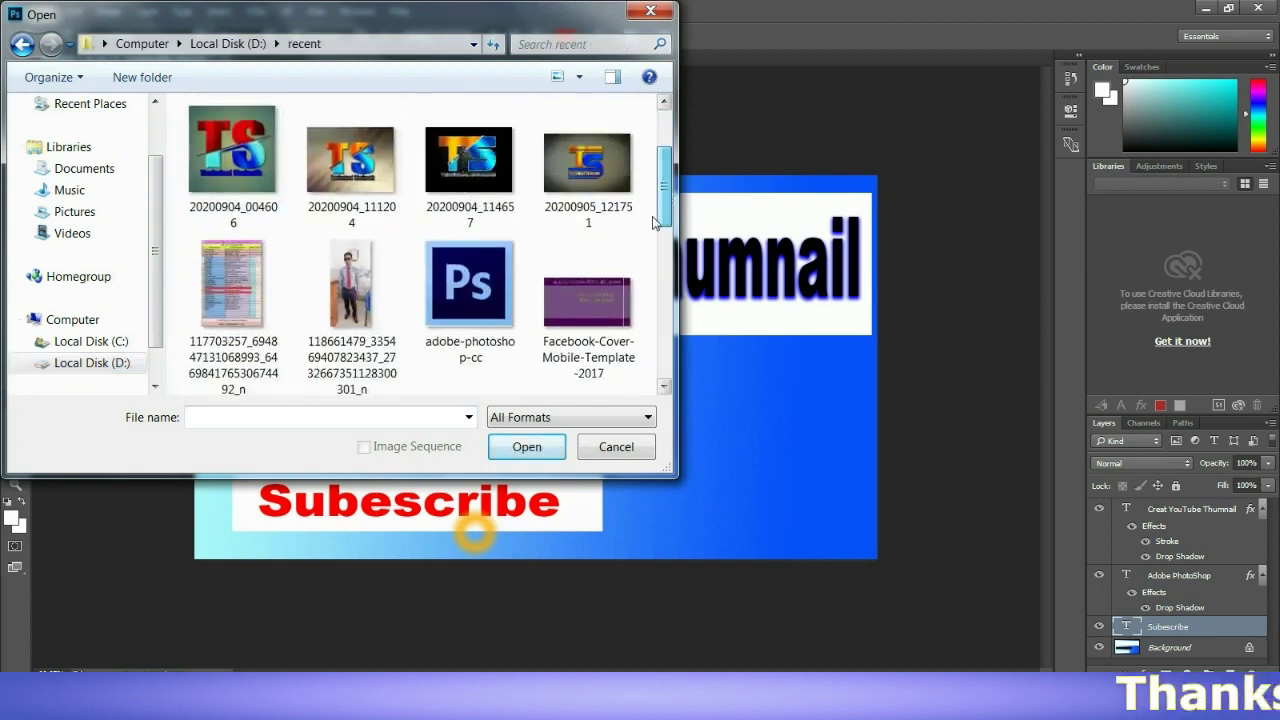
{"action": "left_click", "coordinate": [482, 366]}
{"action": "left_click", "coordinate": [521, 450]}
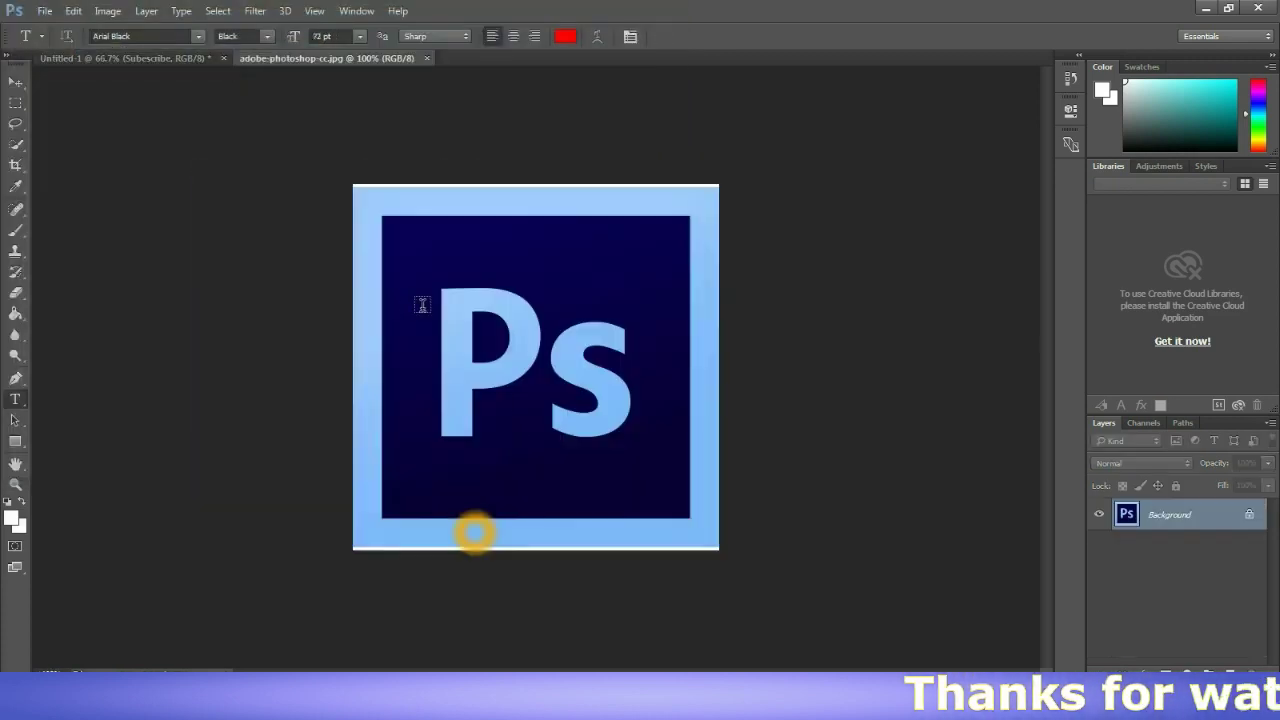
Crop the Ps logo image slightly on all four sides to remove its white edges, and apply the crop.
{"action": "left_click", "coordinate": [15, 108]}
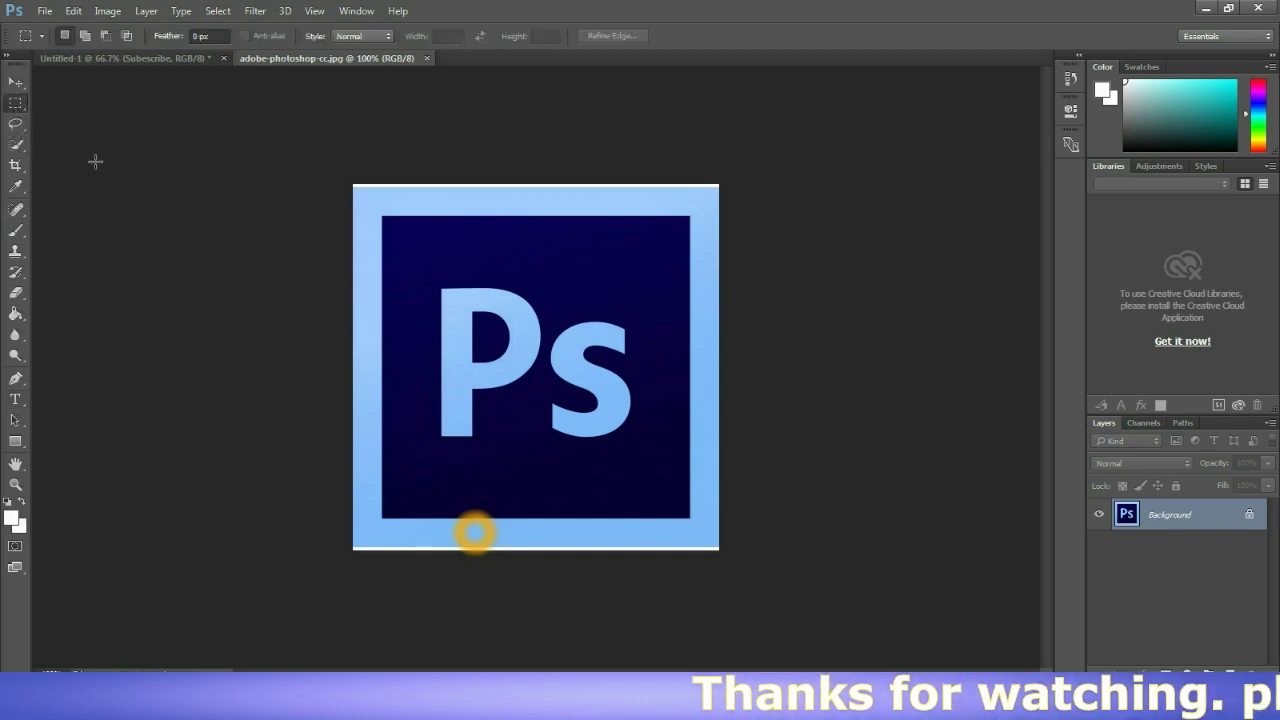
{"action": "left_click", "coordinate": [16, 166]}
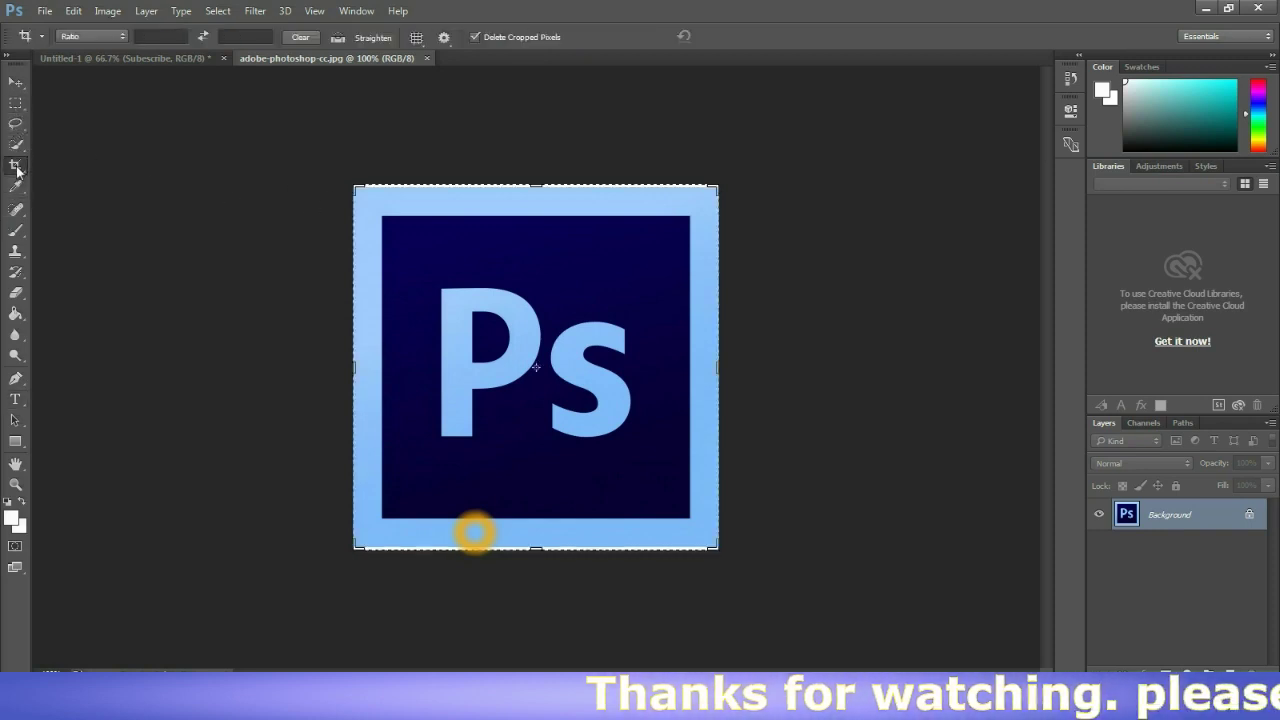
{"action": "left_click_drag", "start_coordinate": [539, 547], "coordinate": [541, 543]}
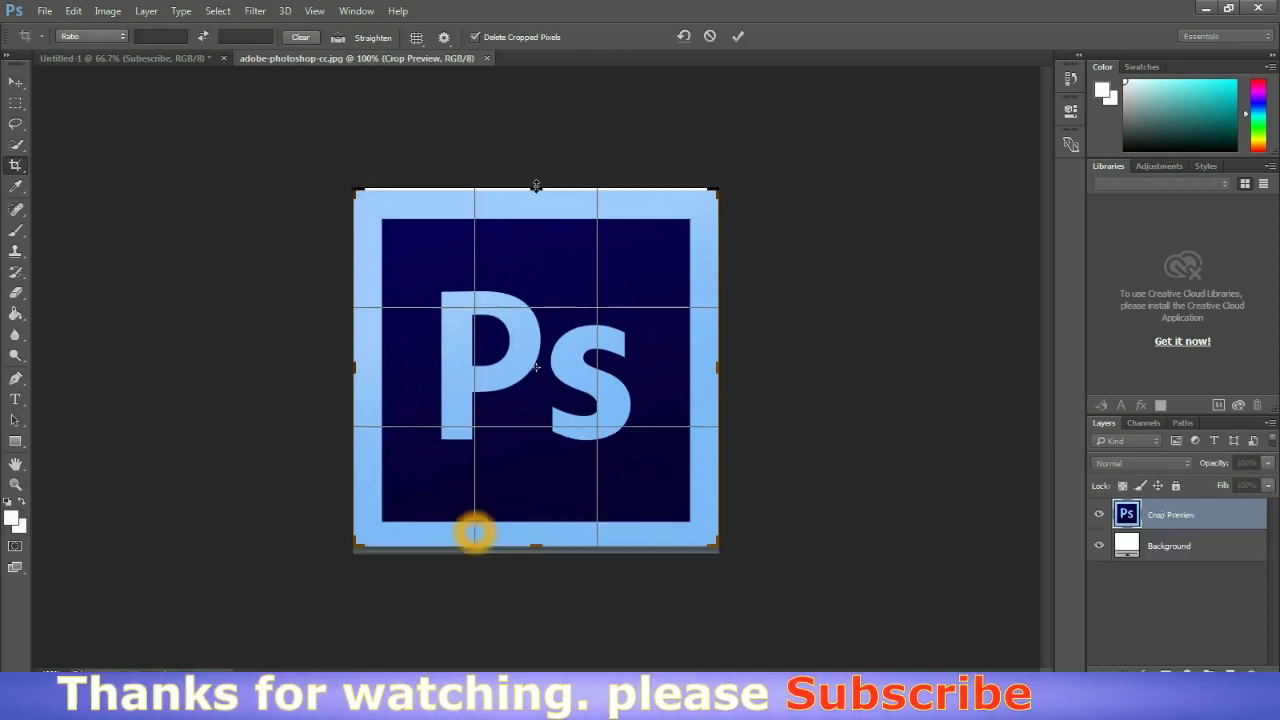
{"action": "left_click_drag", "start_coordinate": [536, 185], "coordinate": [538, 191]}
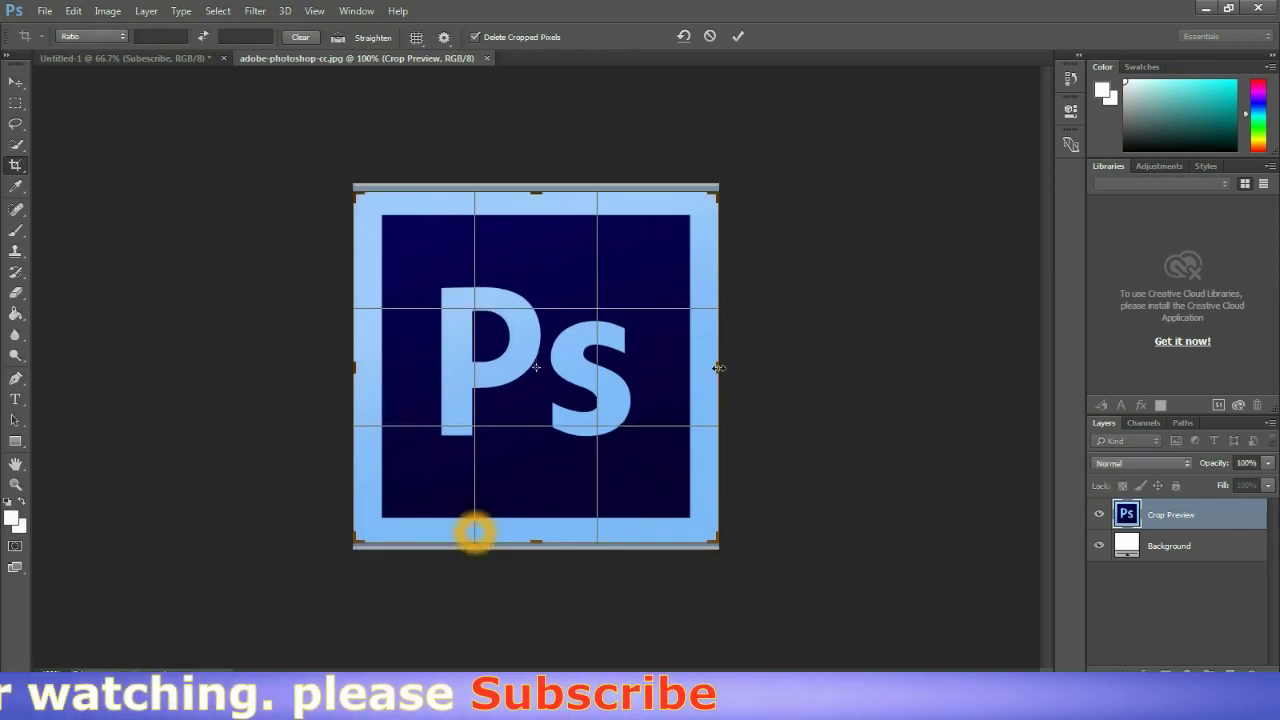
{"action": "left_click_drag", "start_coordinate": [717, 367], "coordinate": [719, 368]}
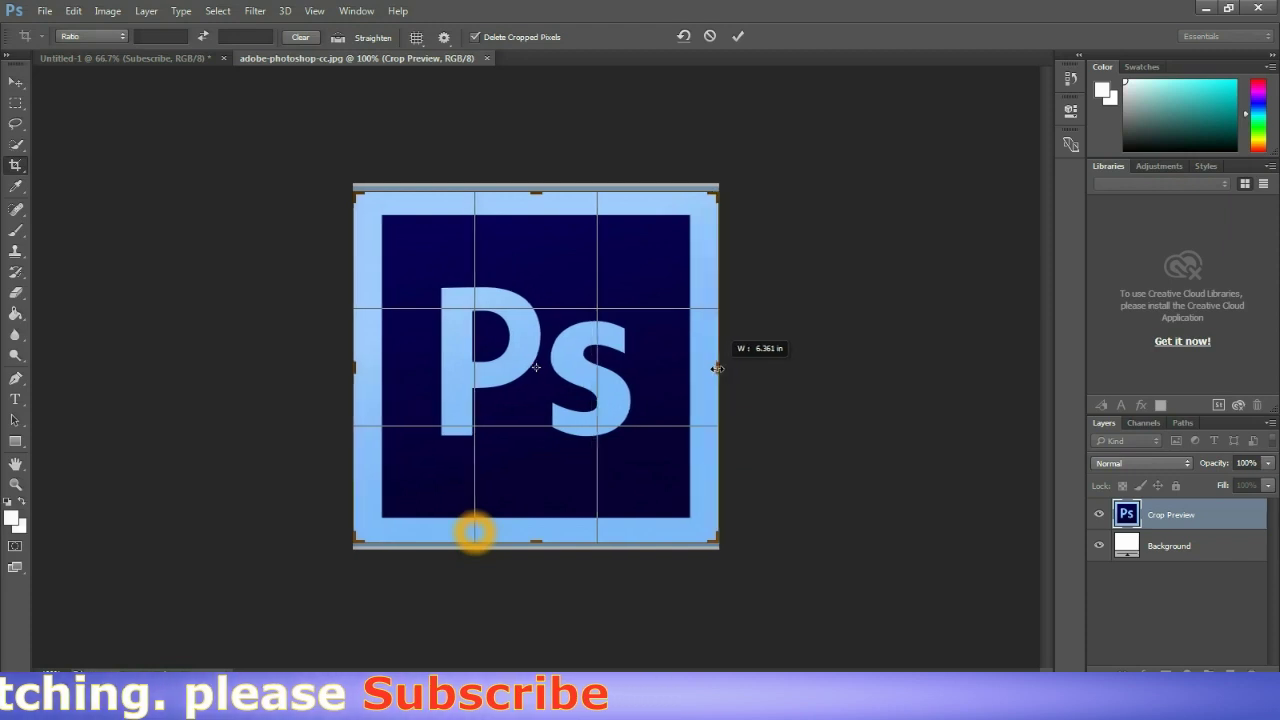
{"action": "left_click_drag", "start_coordinate": [717, 369], "coordinate": [714, 371]}
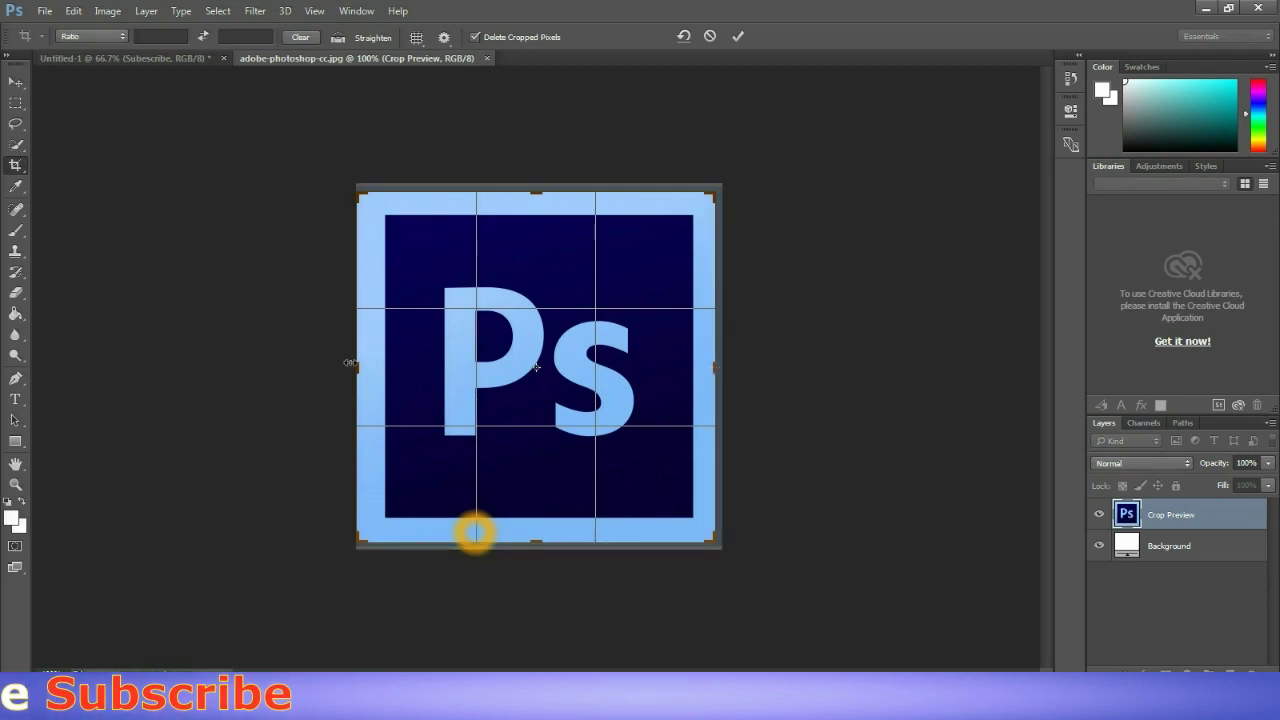
{"action": "left_click_drag", "start_coordinate": [354, 367], "coordinate": [359, 371]}
{"action": "left_click_drag", "start_coordinate": [359, 371], "coordinate": [357, 371]}
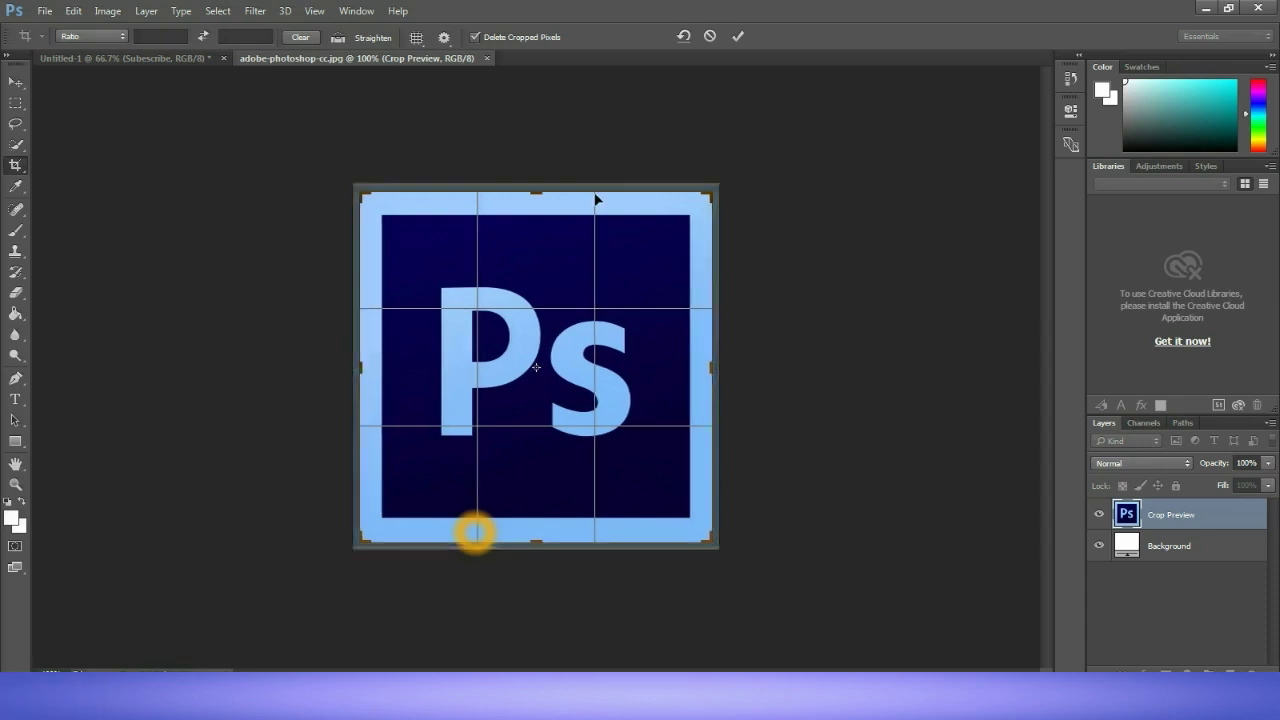
{"action": "left_click", "coordinate": [738, 37]}
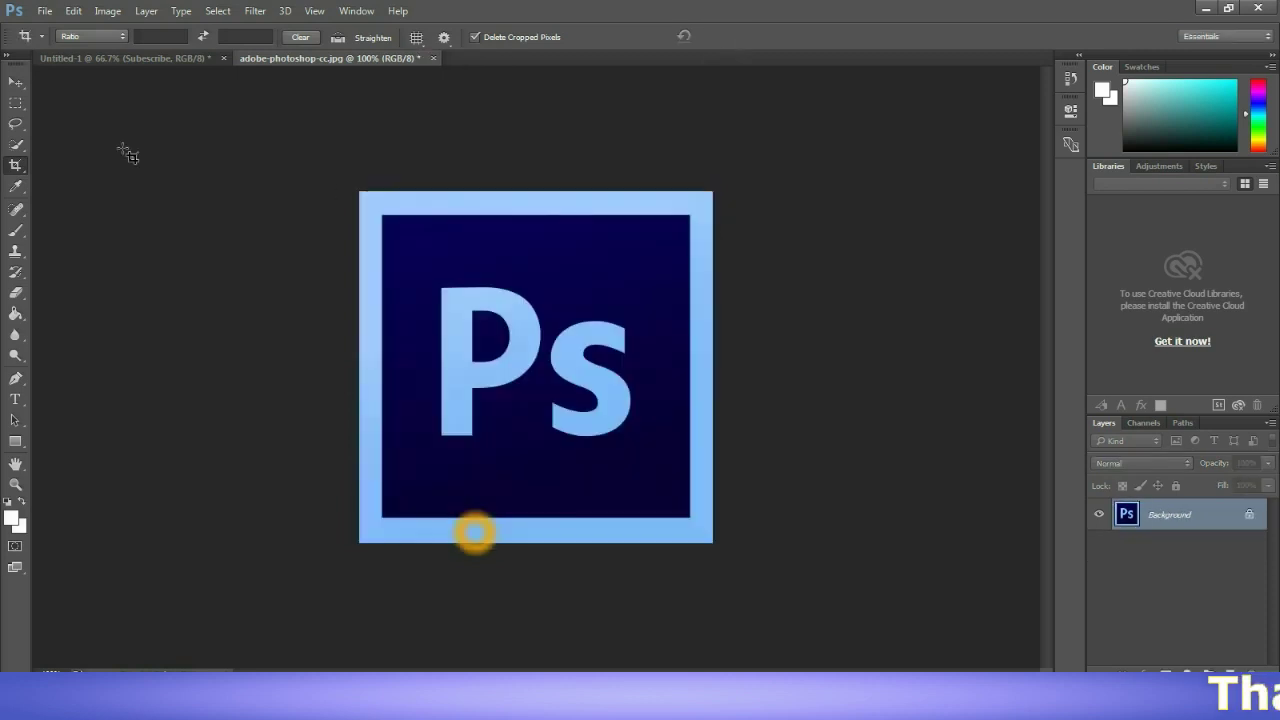
Copy the cropped Ps logo into the Untitled-1 thumbnail with the Move tool, placing it beside the two bars below the title.
{"action": "left_click", "coordinate": [17, 83]}
{"action": "left_click_drag", "start_coordinate": [556, 375], "coordinate": [252, 200]}
{"action": "left_click_drag", "start_coordinate": [712, 447], "coordinate": [730, 449]}
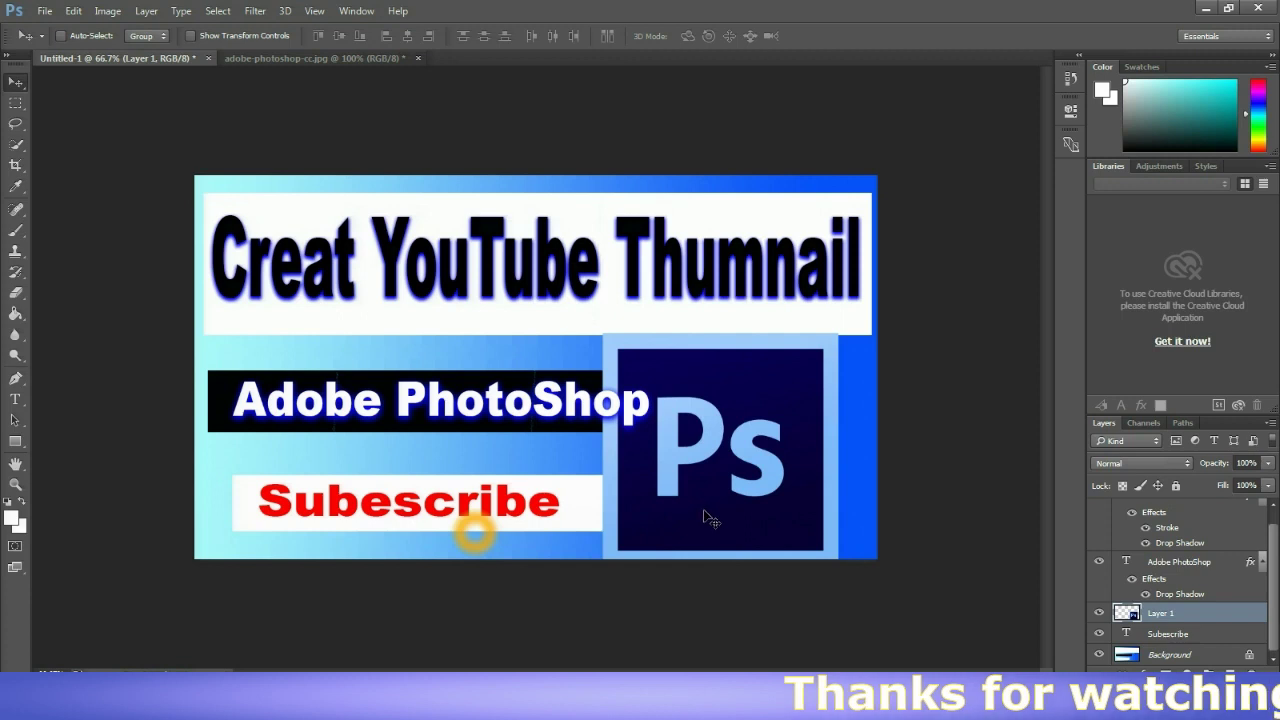
Free-transform the Ps logo layer, scaling it to about 68% so it clears the black bar.
{"action": "key", "text": "ctrl+t"}
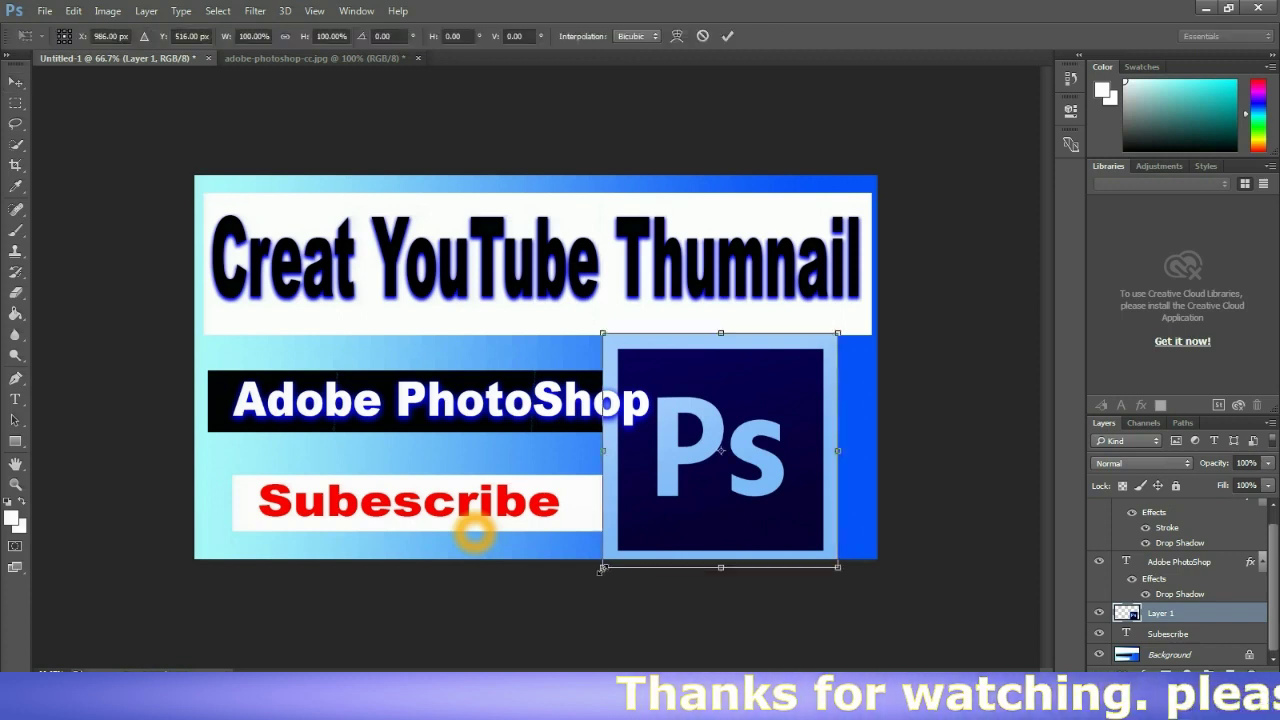
{"action": "left_click_drag", "start_coordinate": [602, 570], "coordinate": [679, 492]}
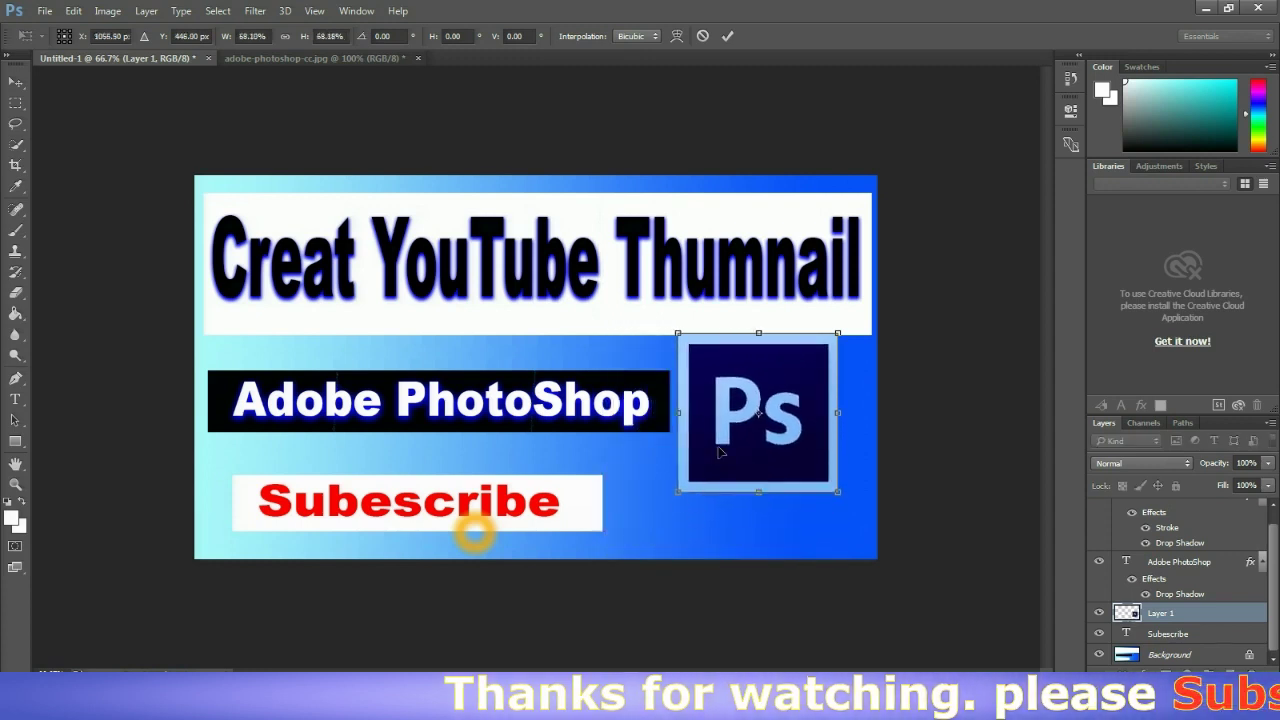